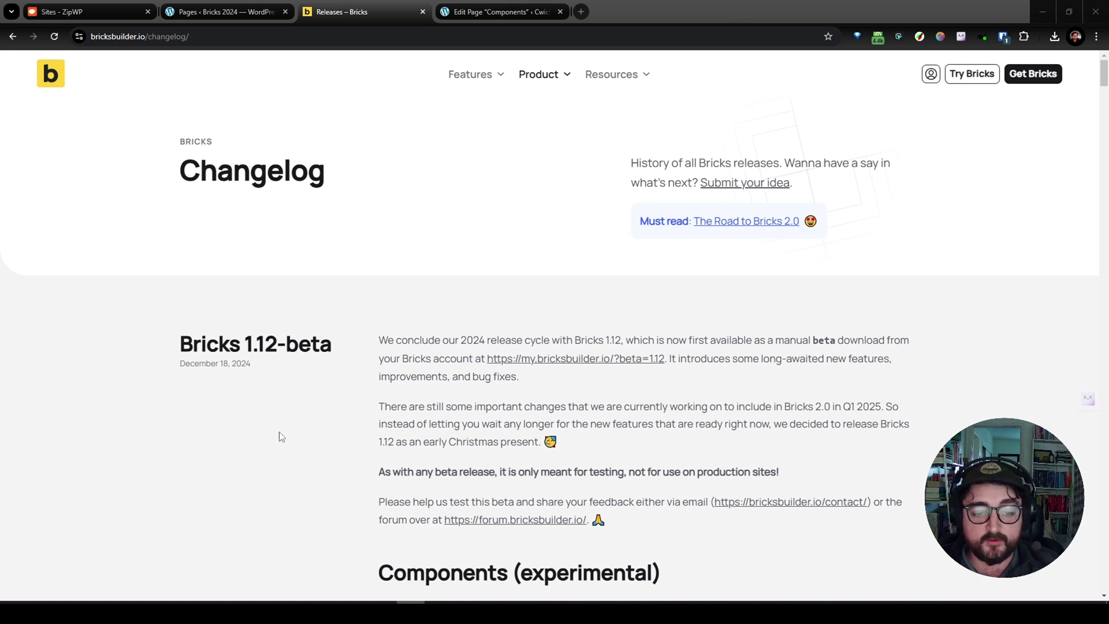
- Create a new WordPress page titled 'Home' and publish it
scroll(285, 428, "down", 4)
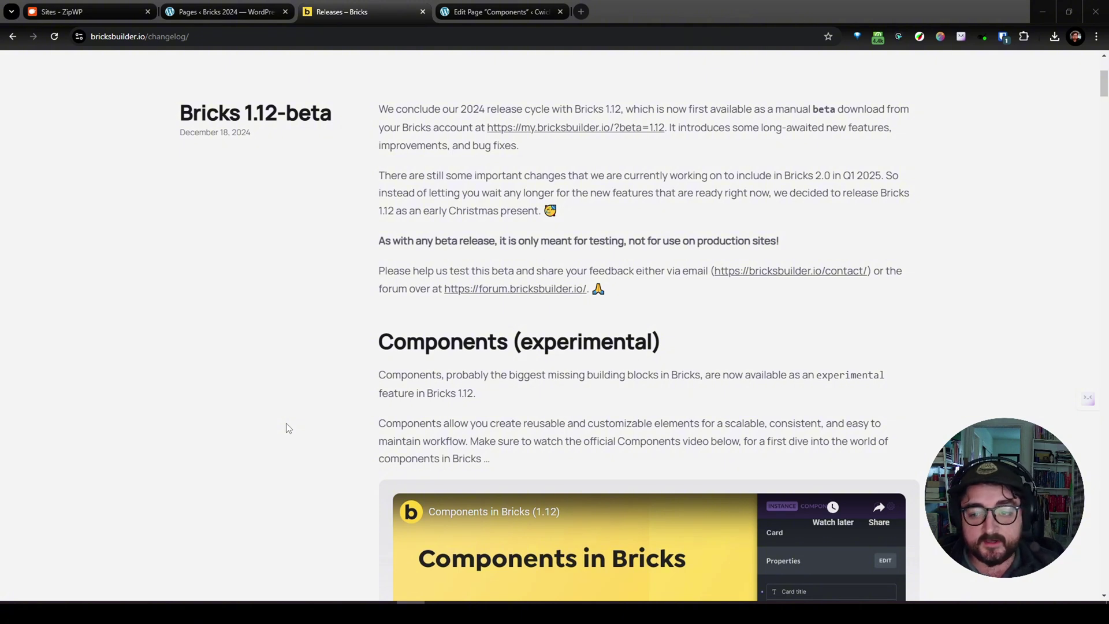
scroll(288, 428, "down", 4)
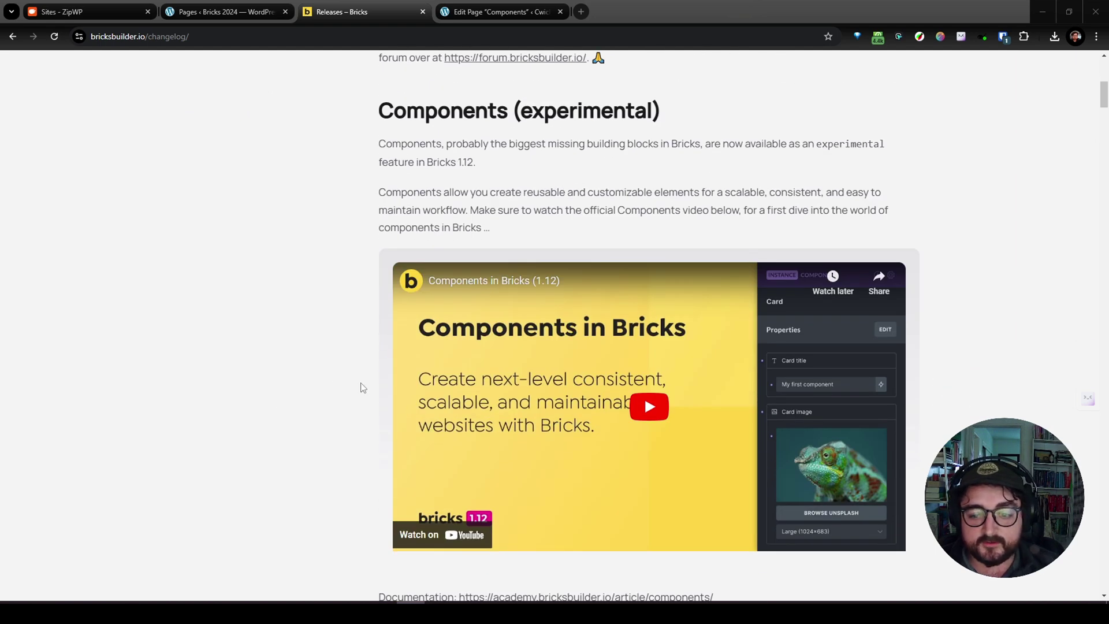
scroll(365, 388, "up", 6)
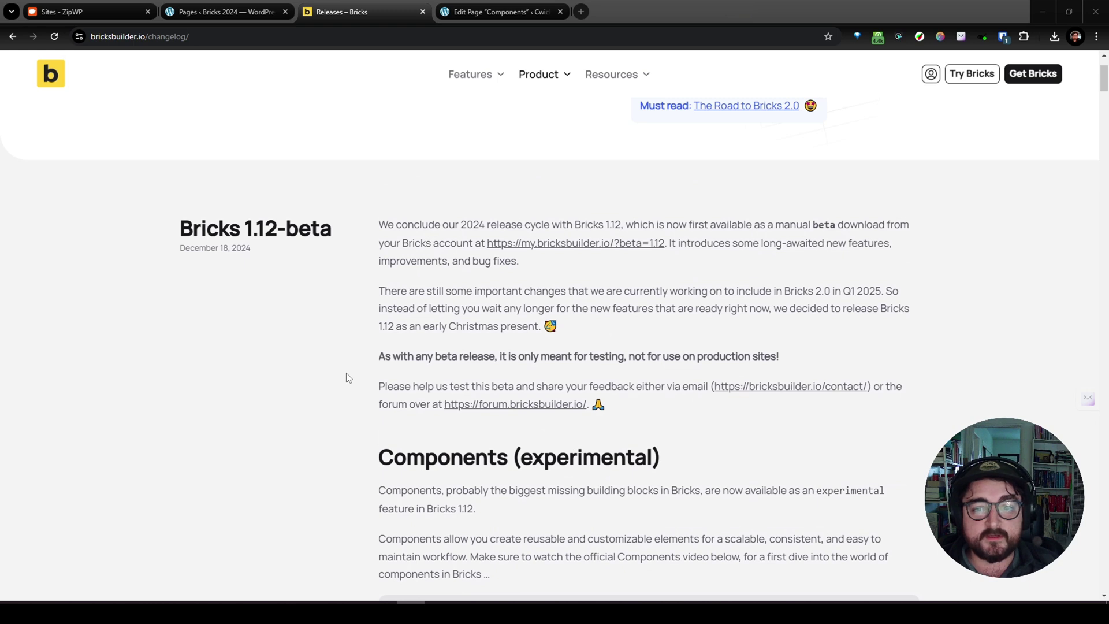
left_click(222, 13)
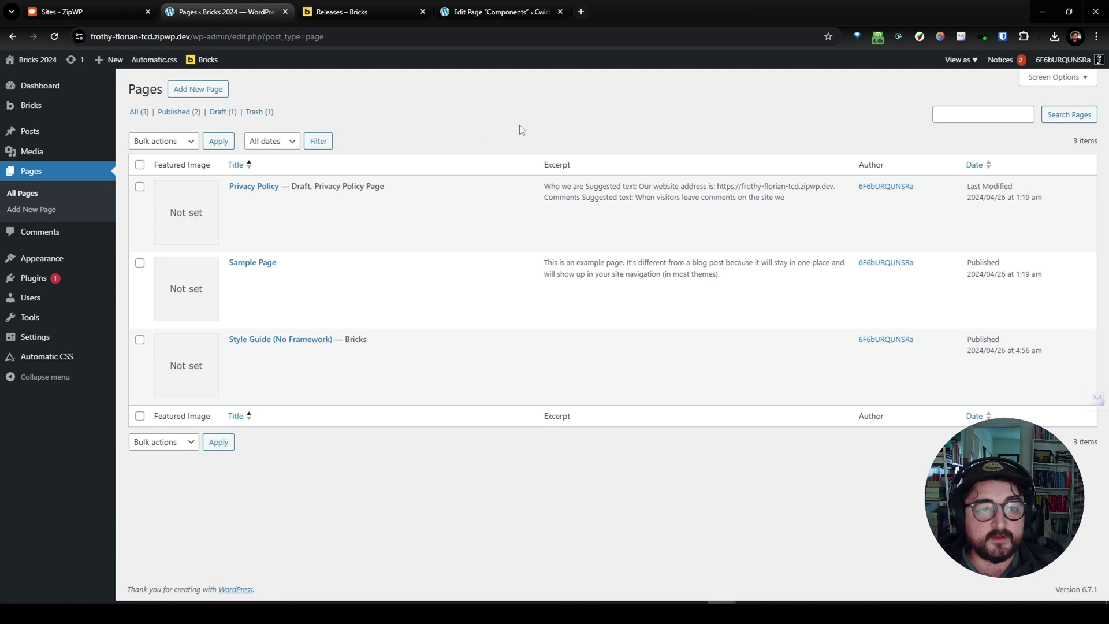
left_click(193, 89)
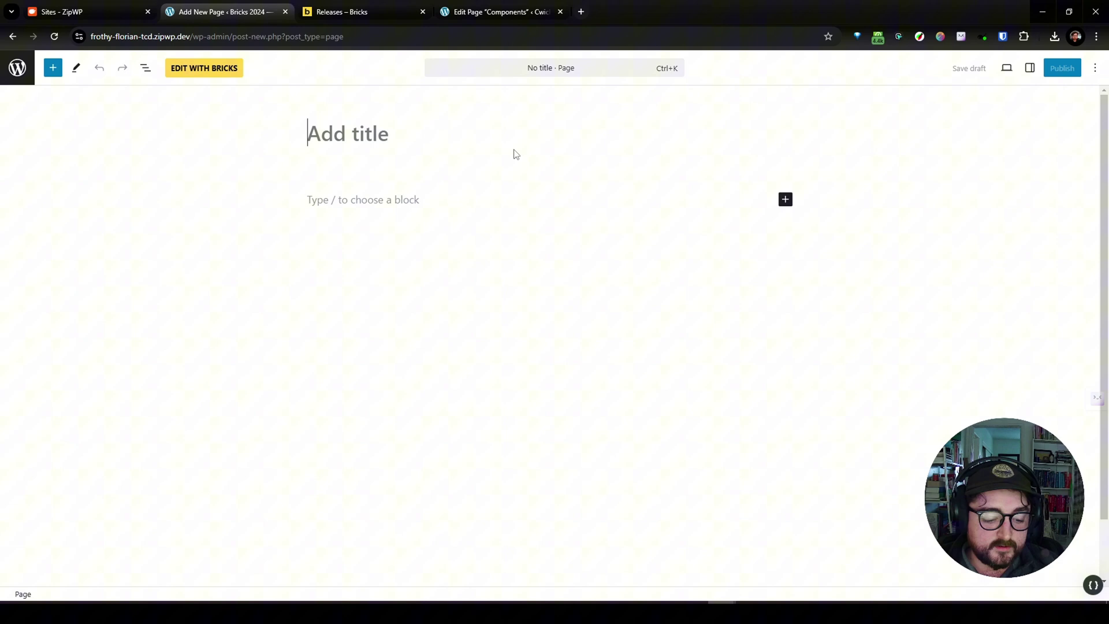
type("Home")
left_click(1046, 74)
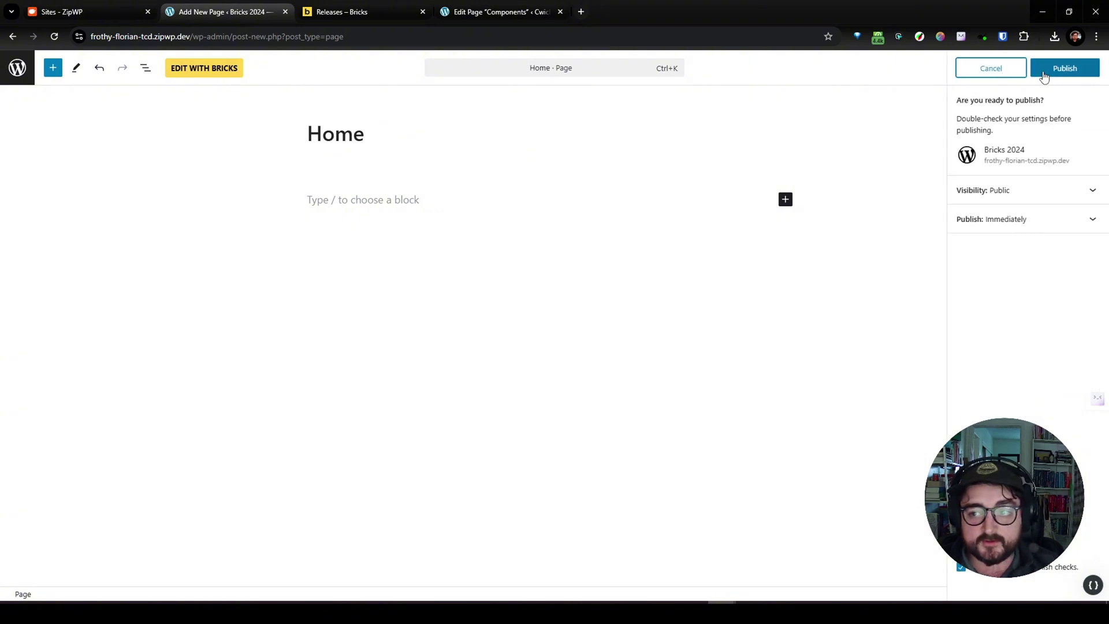
left_click(1045, 72)
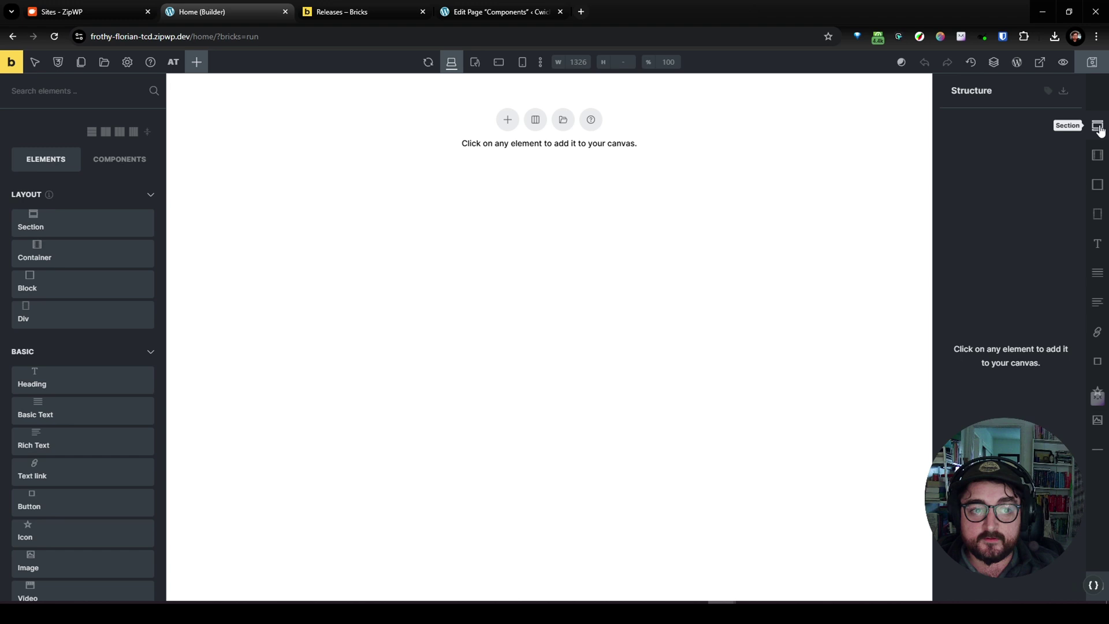
- Add a section to the page and place a Heading element in its container
left_click(1100, 130)
left_click(616, 129)
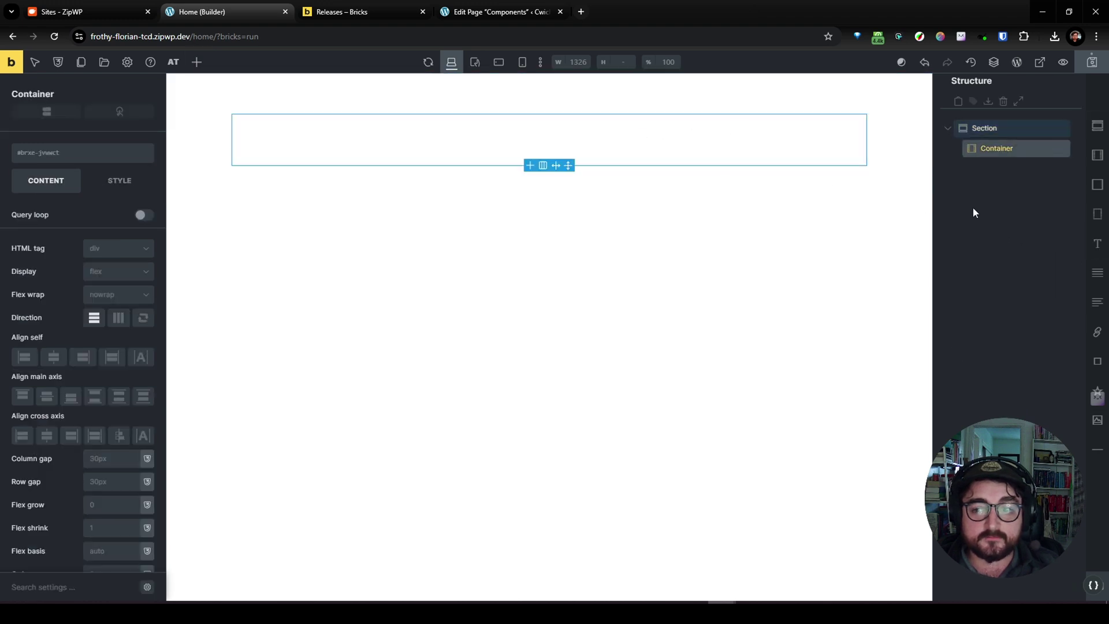
left_click(196, 62)
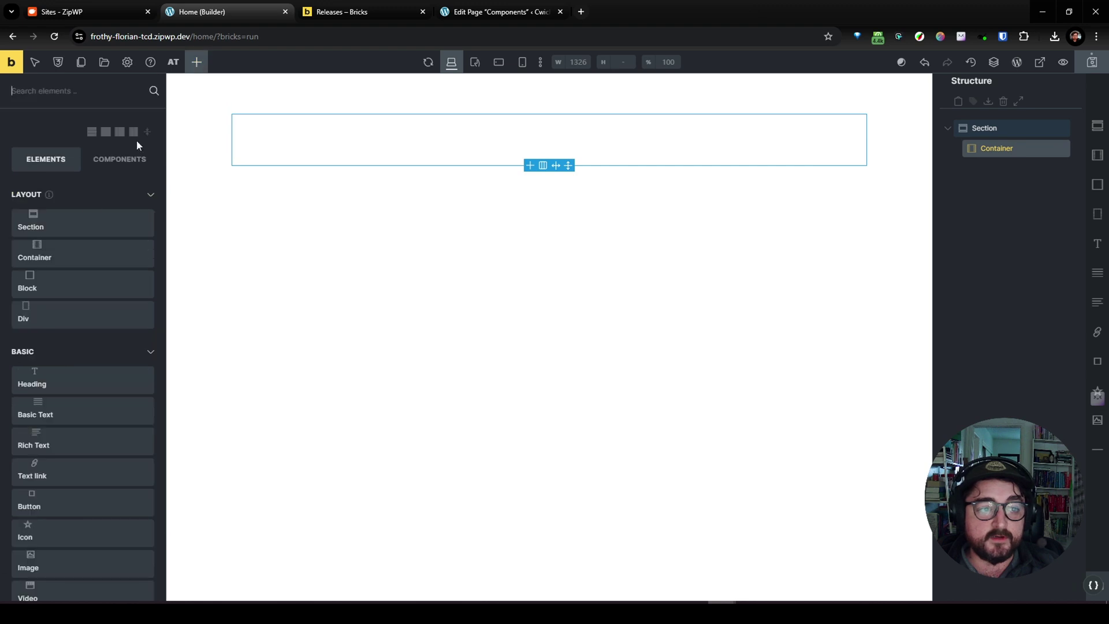
left_click(106, 132)
left_click(43, 374)
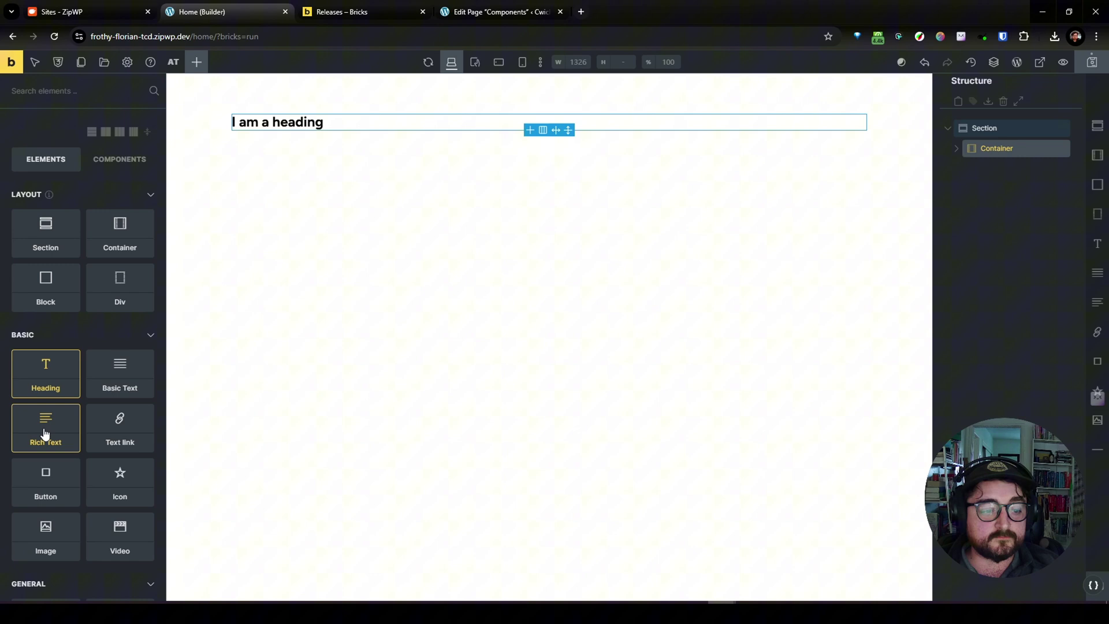
- Change the heading text to 'Components Demo' and make it an h1
left_click(277, 122)
double_click(73, 226)
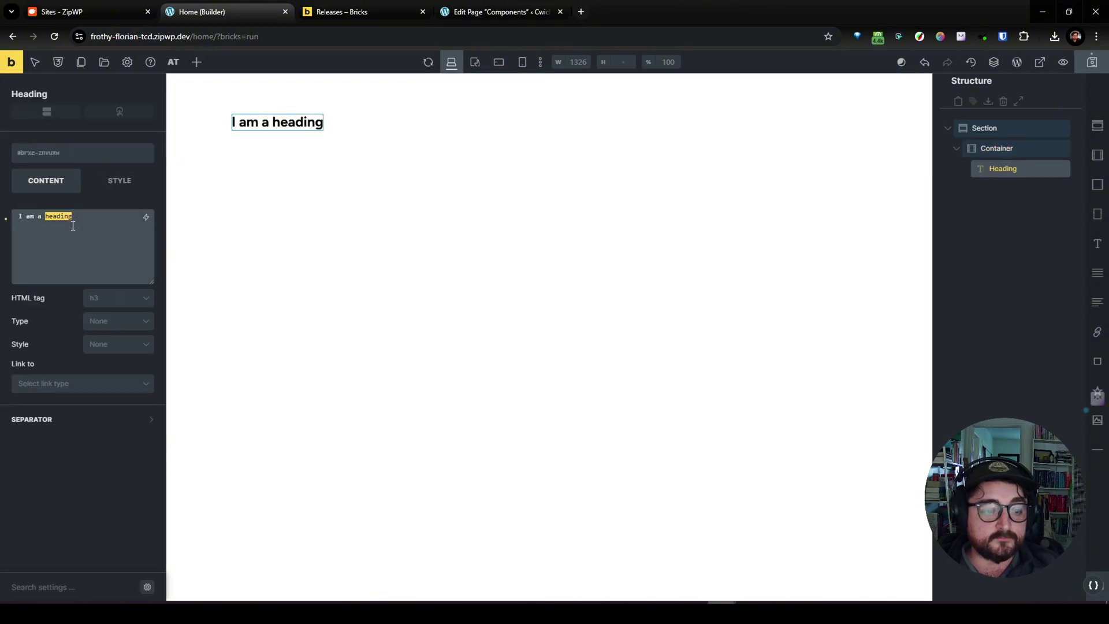
key("ctrl+a")
type("Componen")
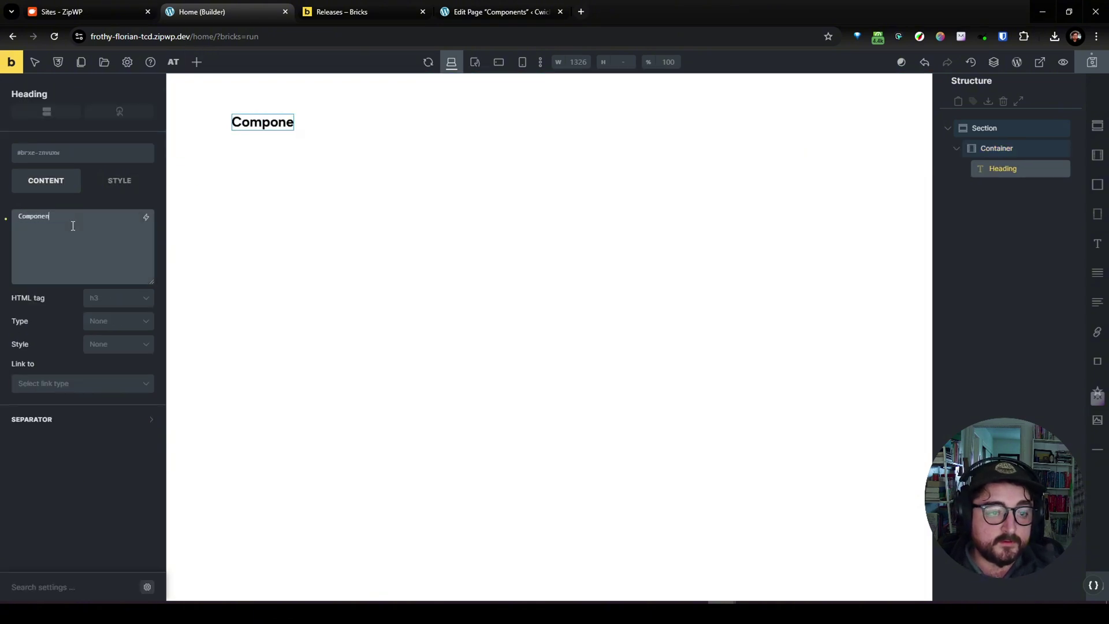
type("ts Demo")
left_click(109, 299)
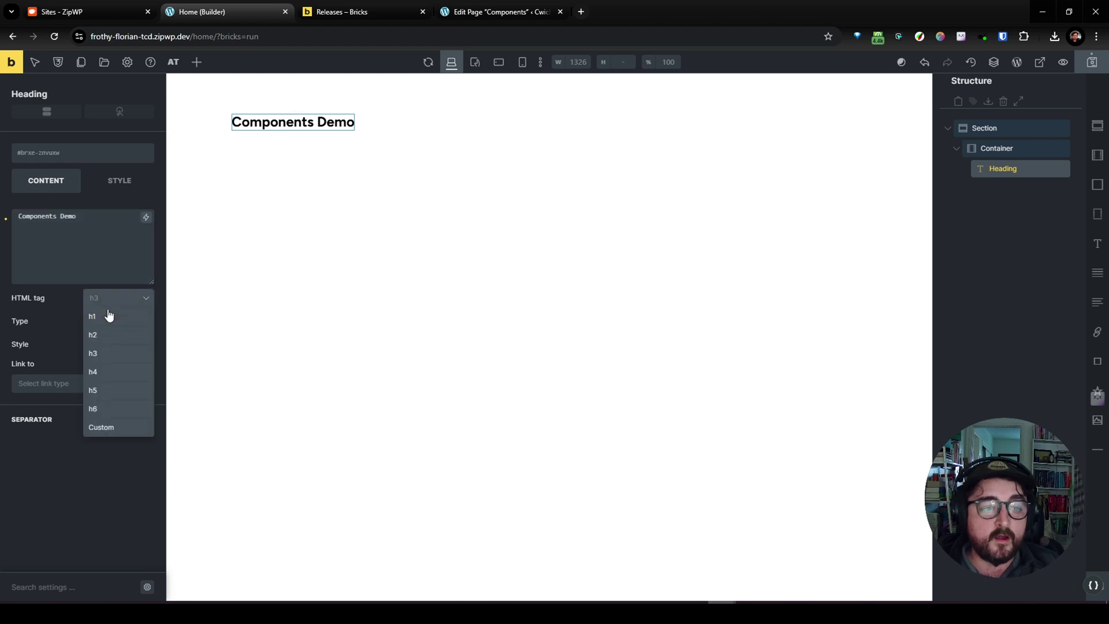
left_click(108, 316)
- Add a second section below the first and select its container
left_click(993, 130)
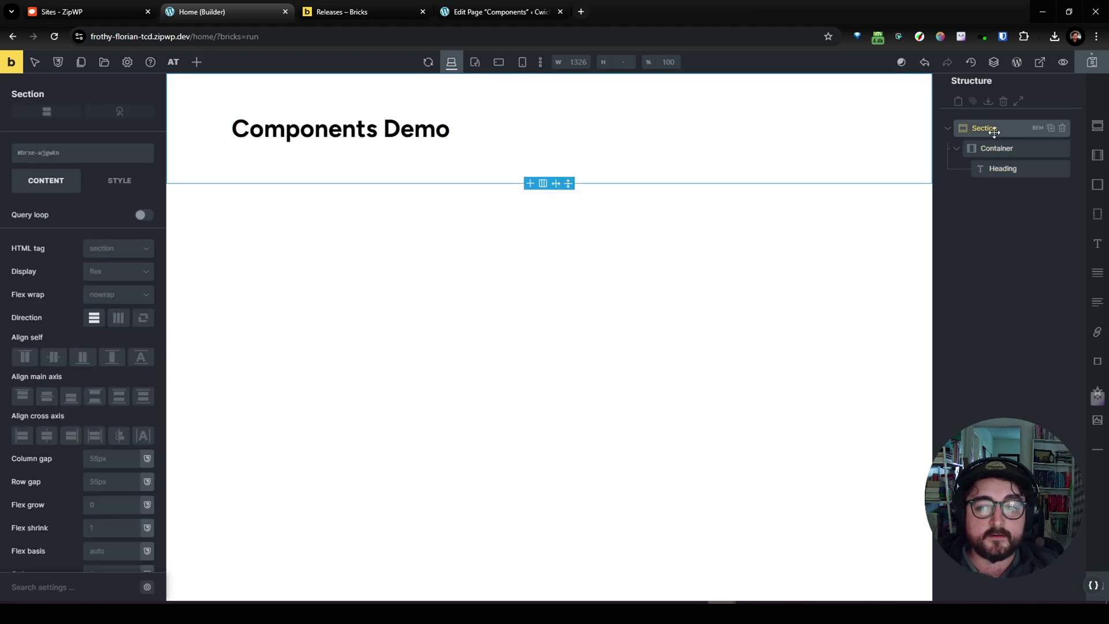
left_click(1098, 125)
left_click(982, 209)
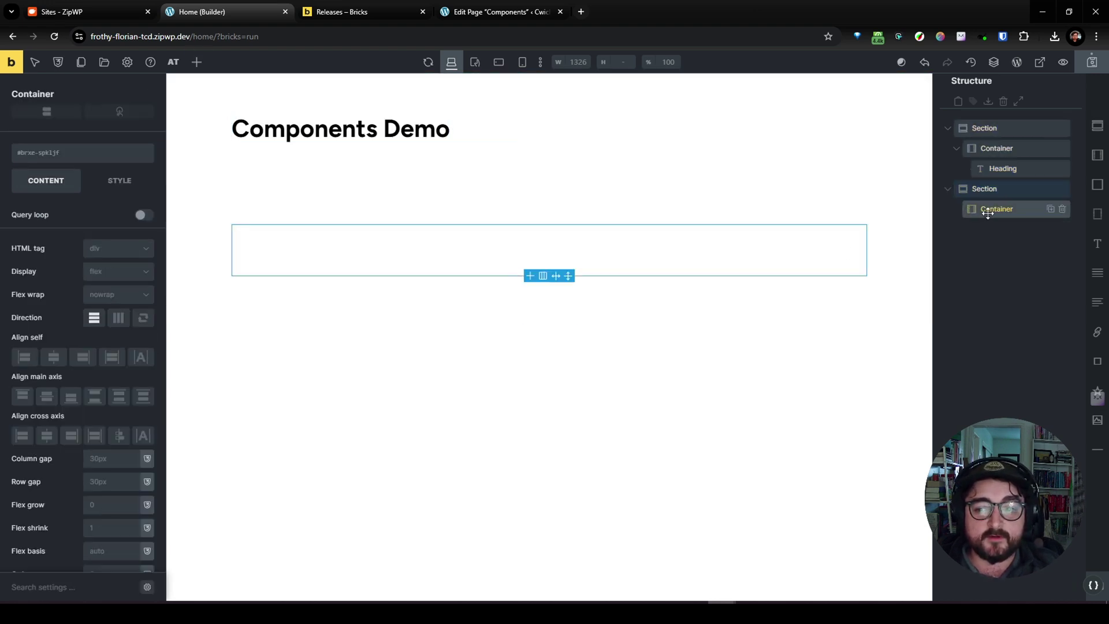
- Add a Block to the second container and rename it Card
left_click(197, 62)
left_click(198, 68)
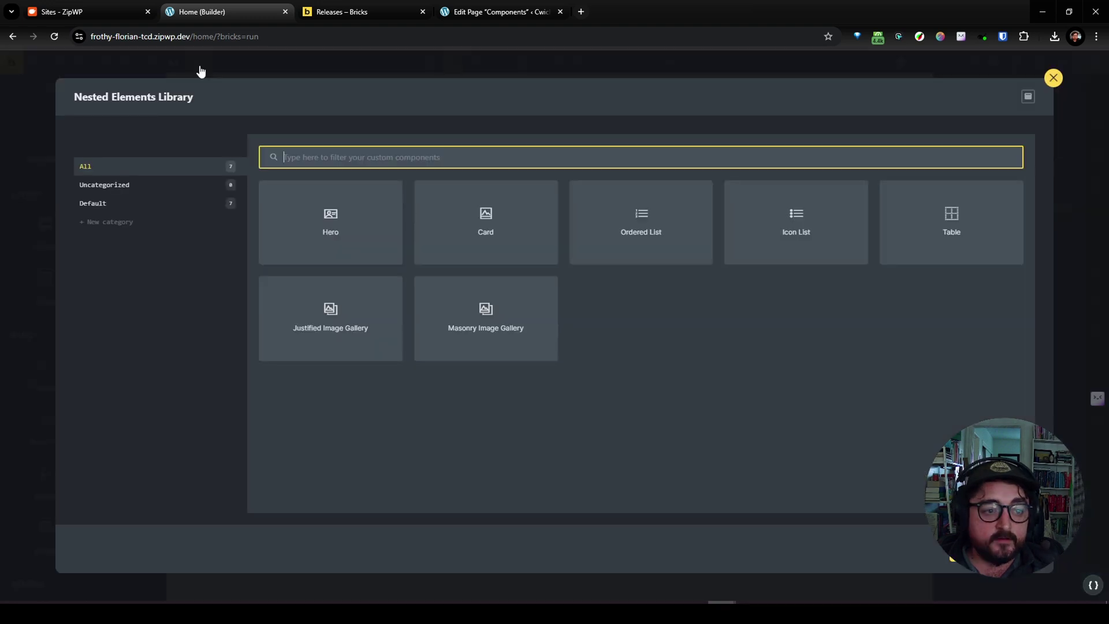
left_click(198, 68)
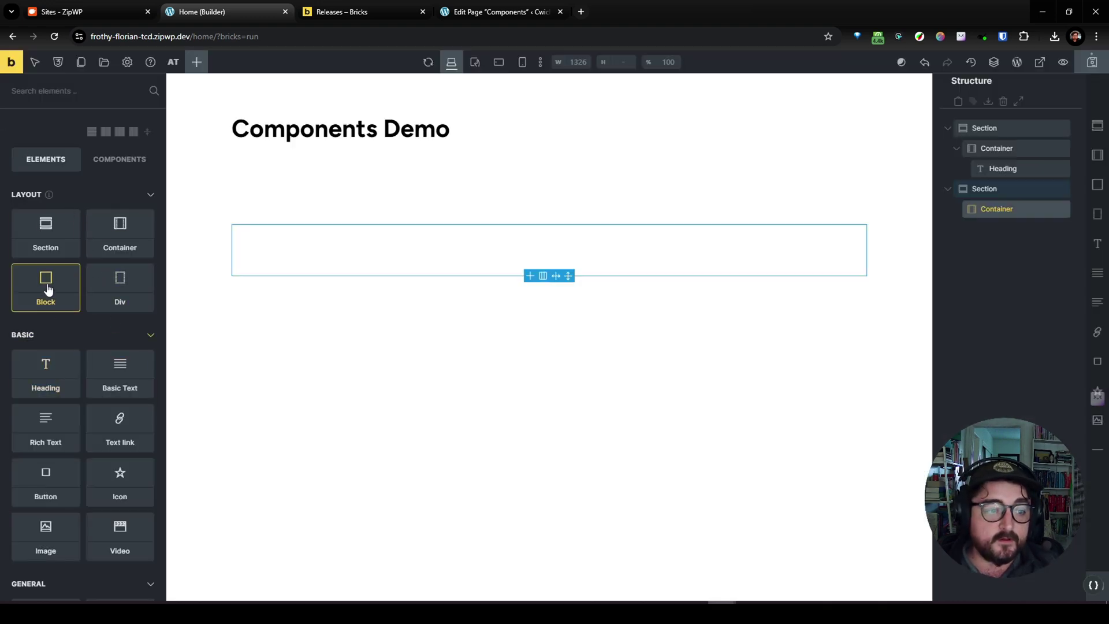
left_click_drag(45, 280, 962, 219)
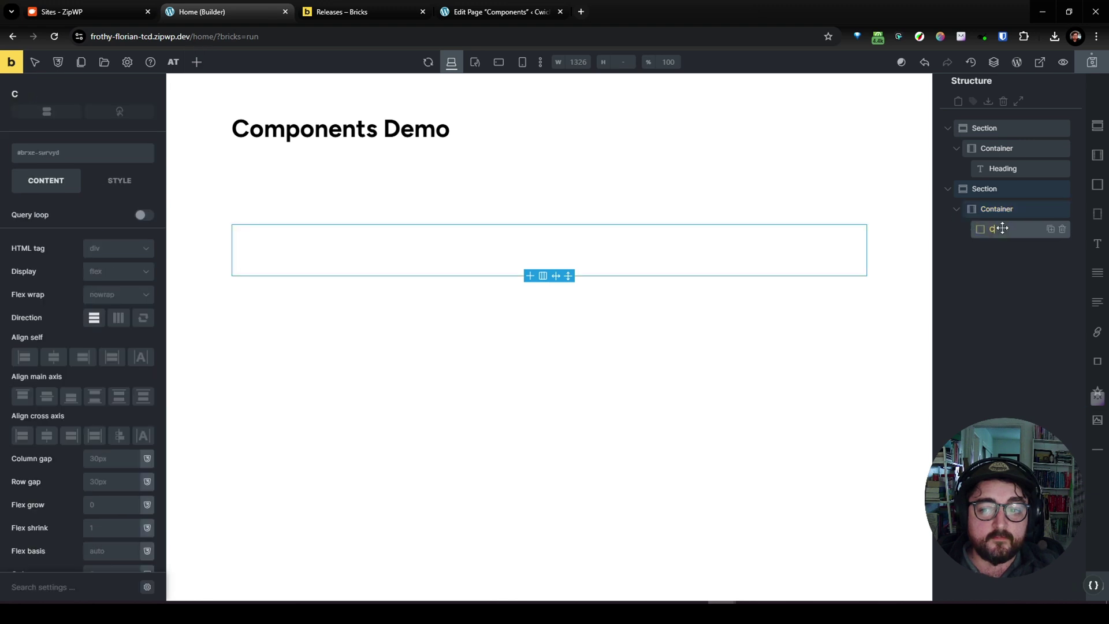
left_click(1001, 229)
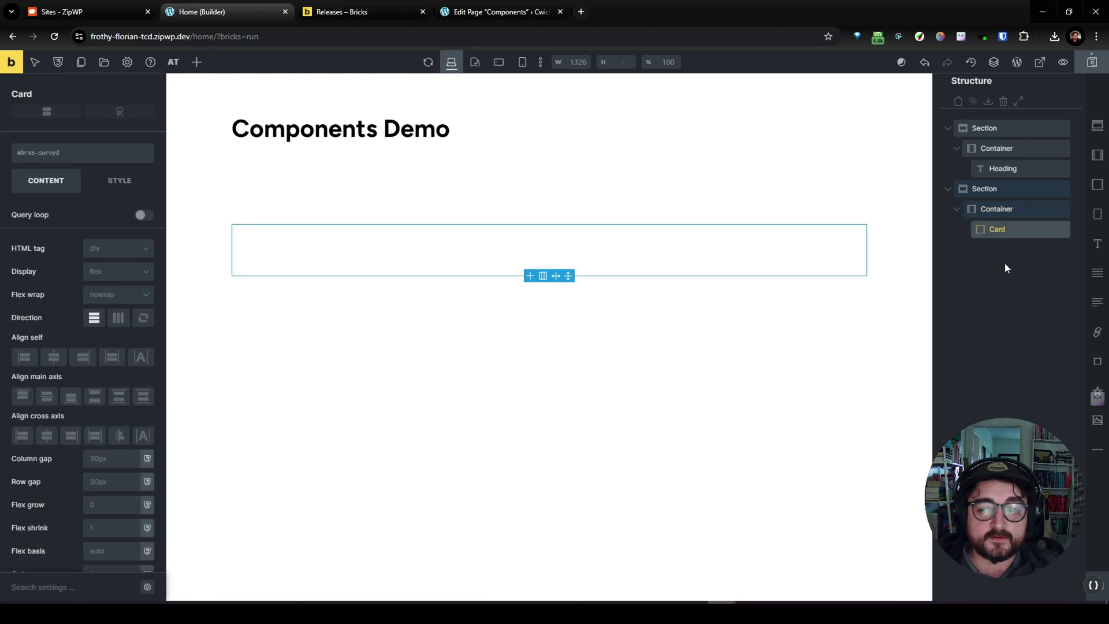
- Fill the Card with Heading, Basic Text, Button and Image elements
left_click(197, 62)
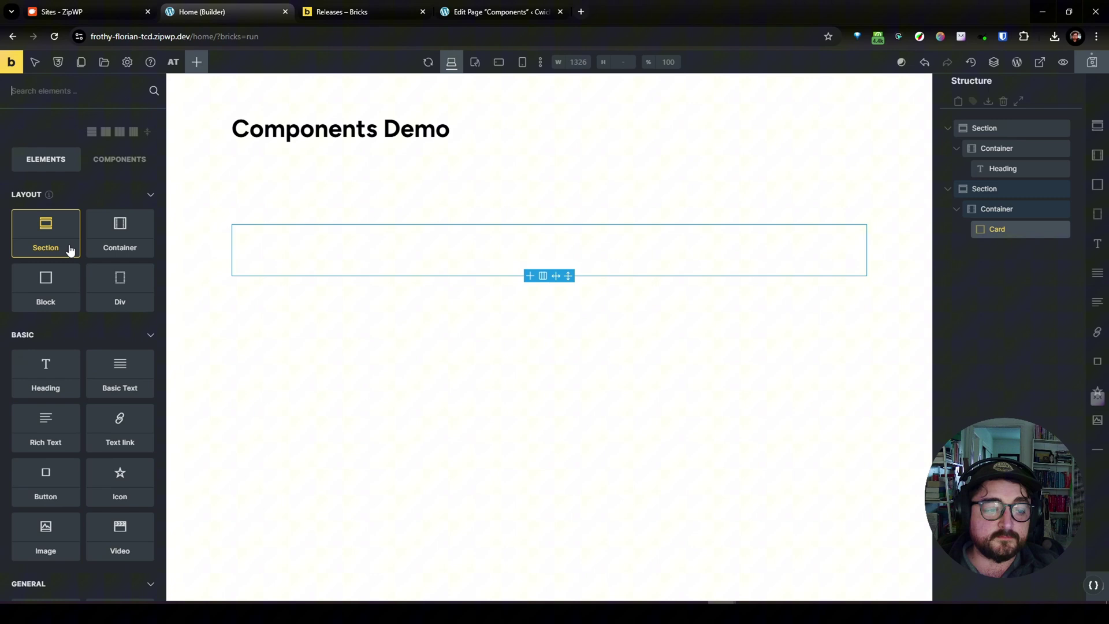
left_click(52, 376)
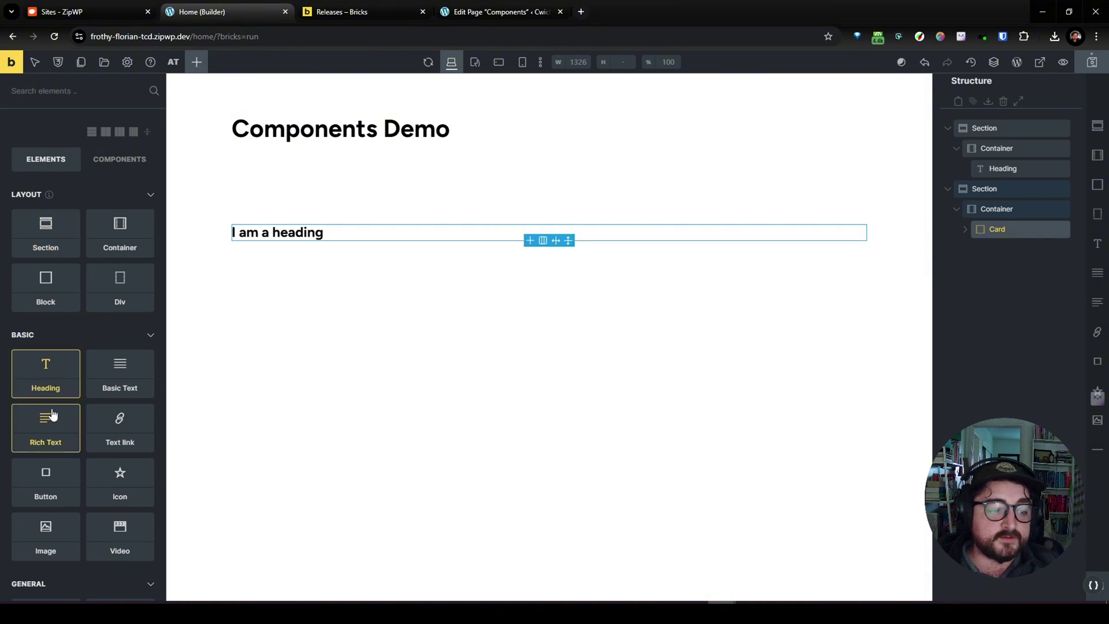
left_click(118, 376)
left_click(43, 484)
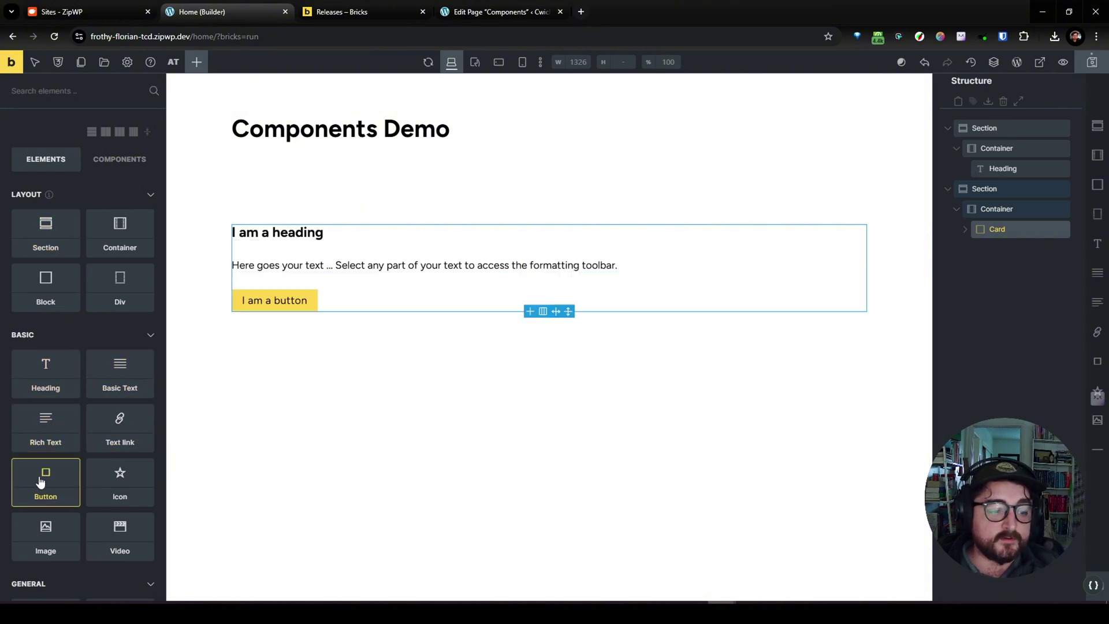
left_click_drag(53, 536, 290, 326)
left_click(966, 230)
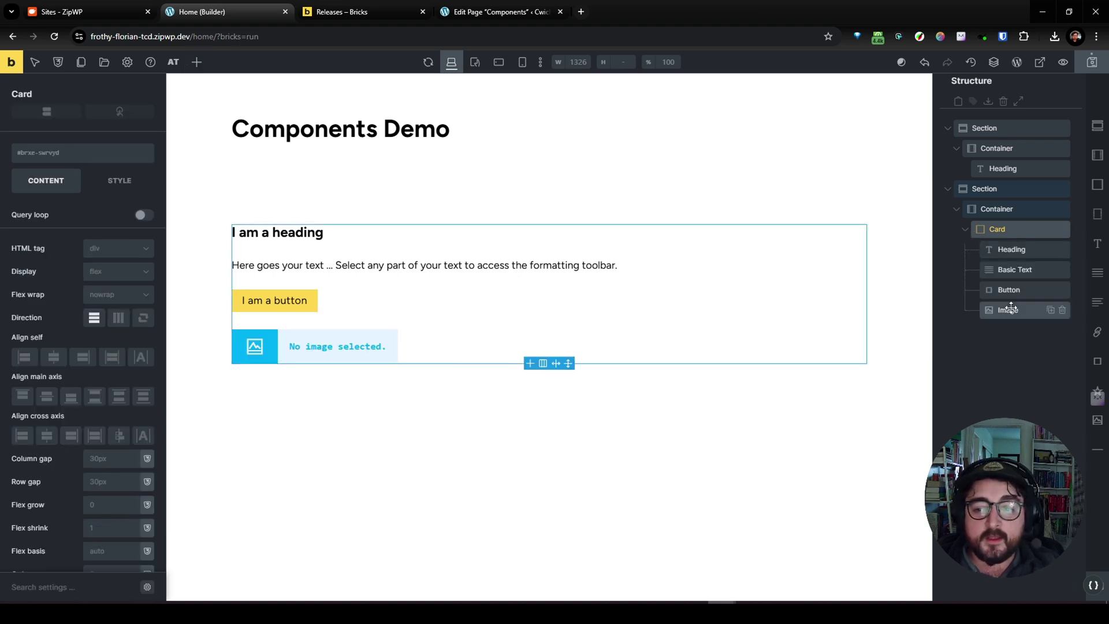
- Upload images to the media library and insert abstract_03 into the Card's image
left_click(1008, 310)
left_click(88, 232)
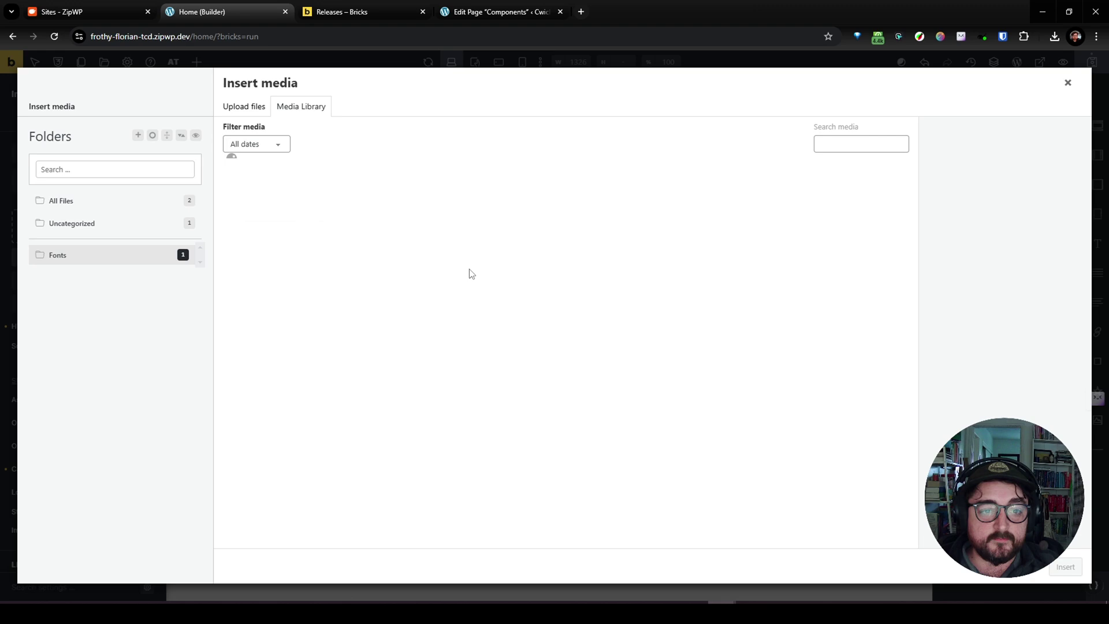
left_click(257, 114)
left_click(292, 112)
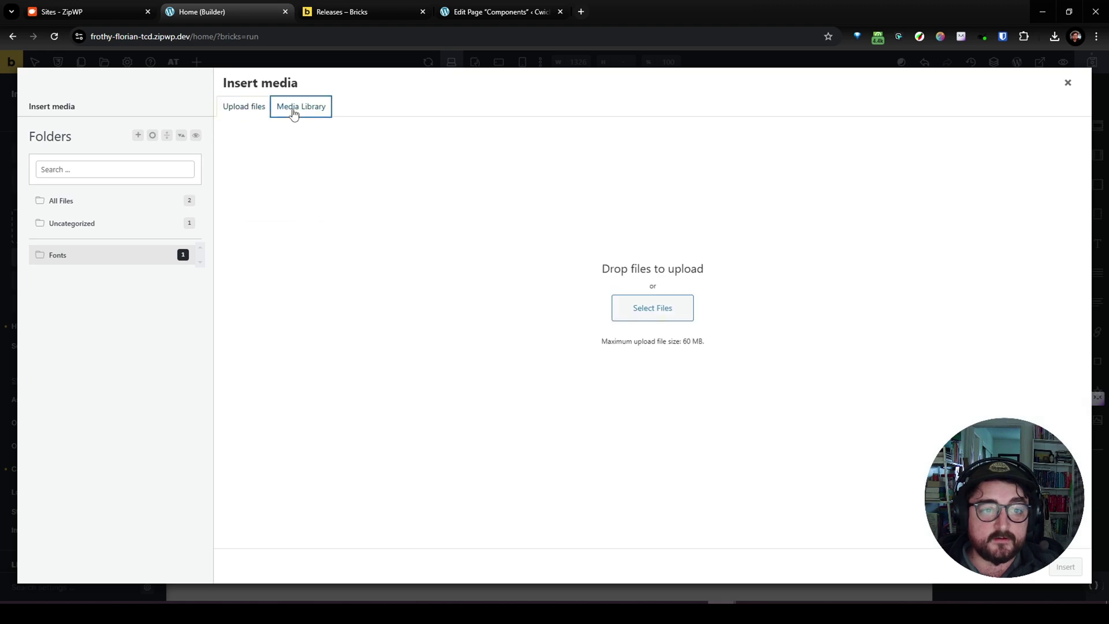
left_click(575, 336)
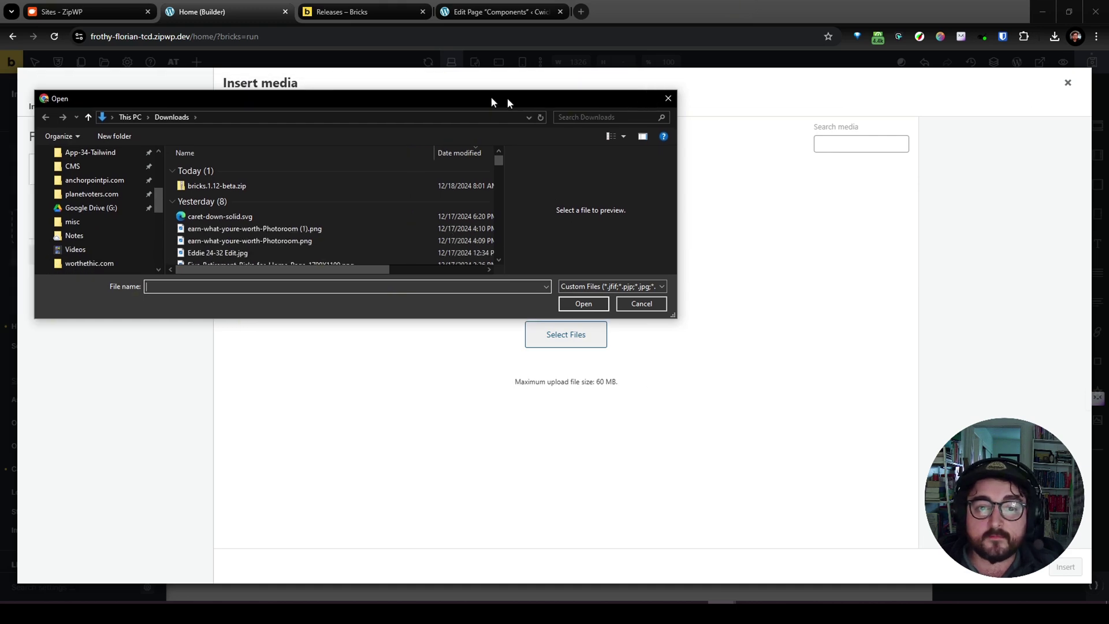
key("Escape")
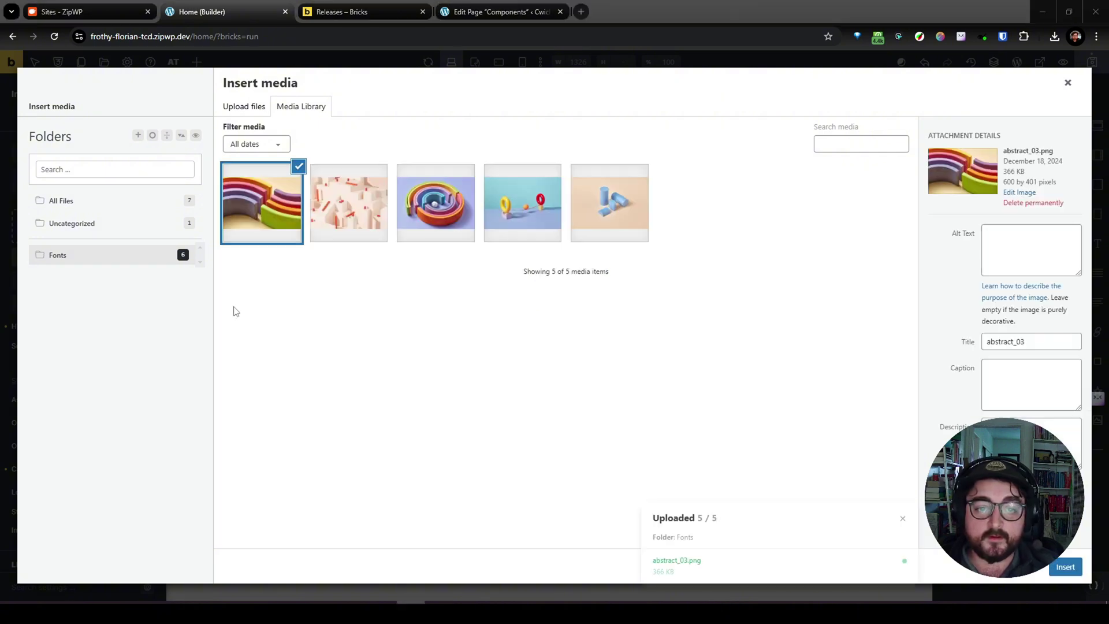
left_click(1066, 567)
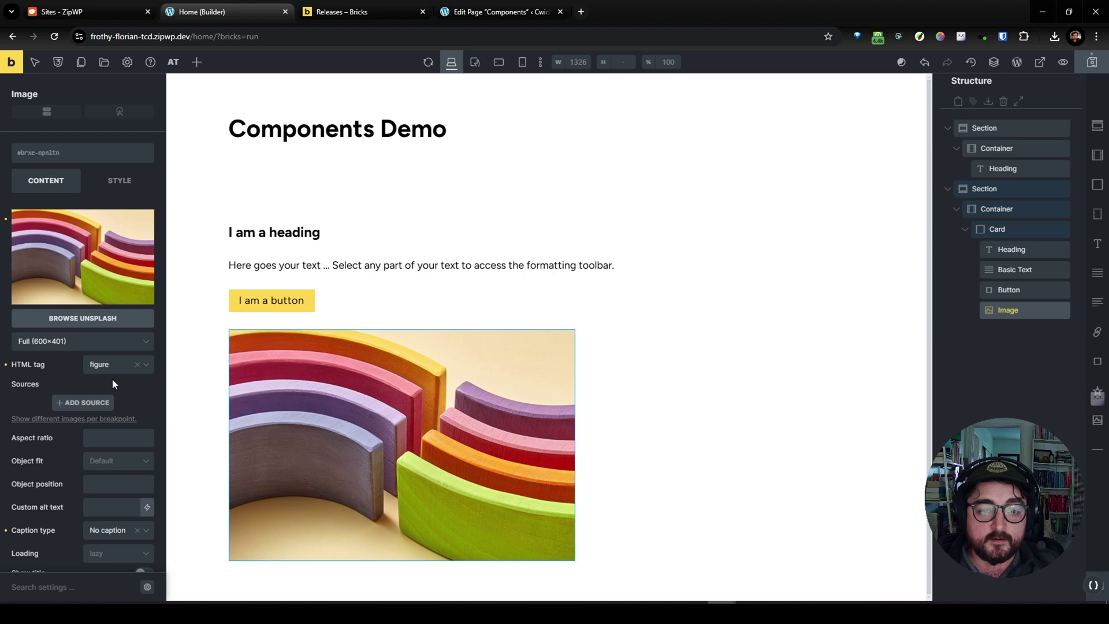
- Save the Card block as component 'Card Alpha' under a new Cards category
left_click(996, 230)
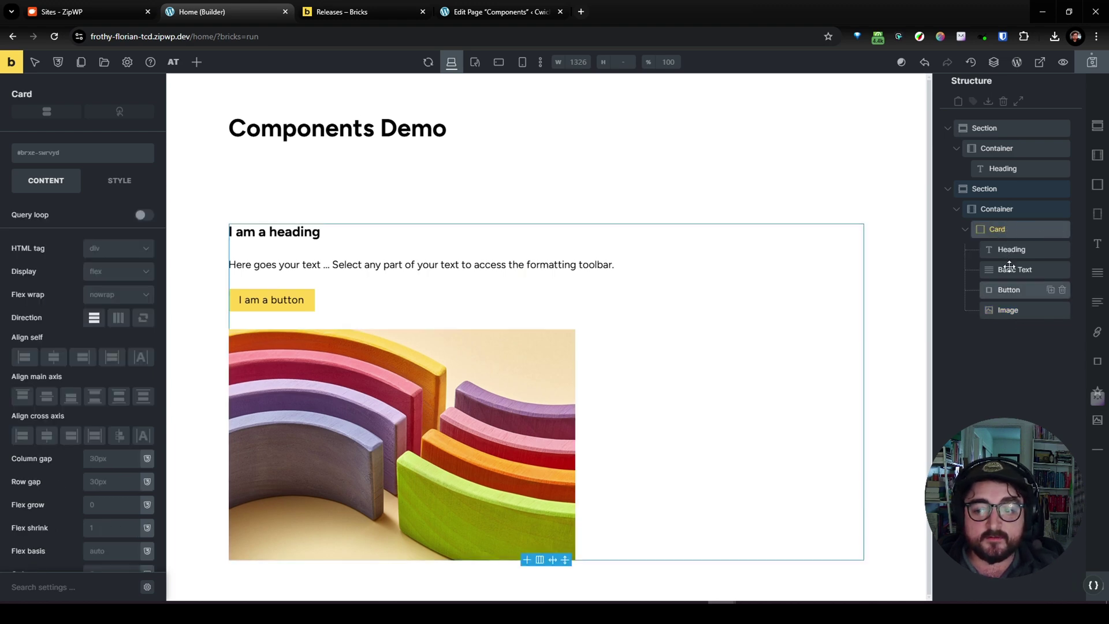
right_click(1002, 230)
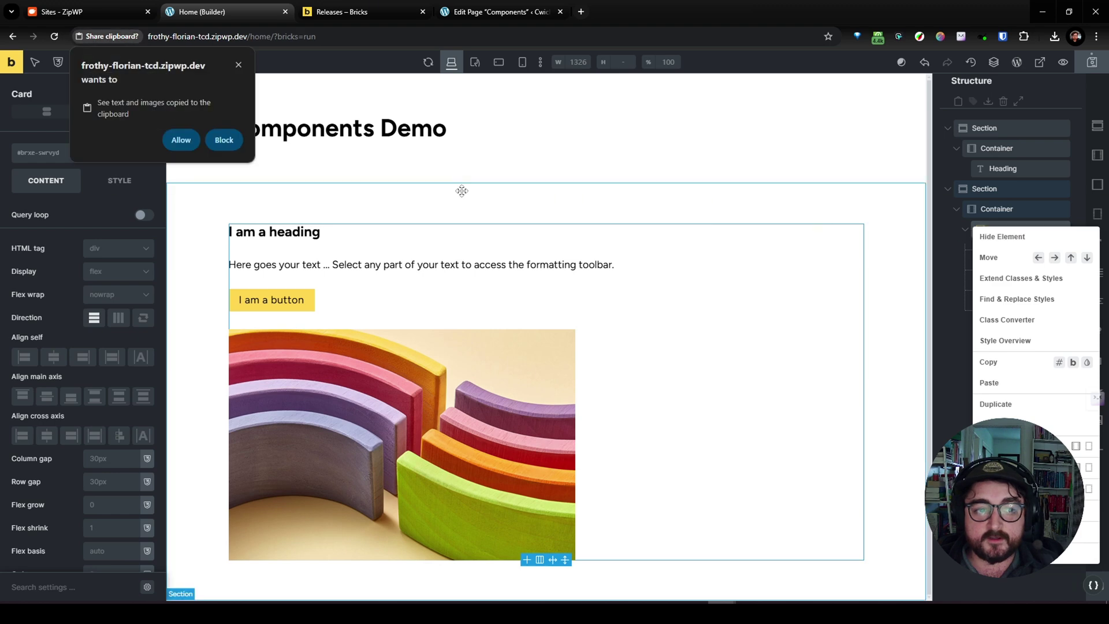
left_click(185, 140)
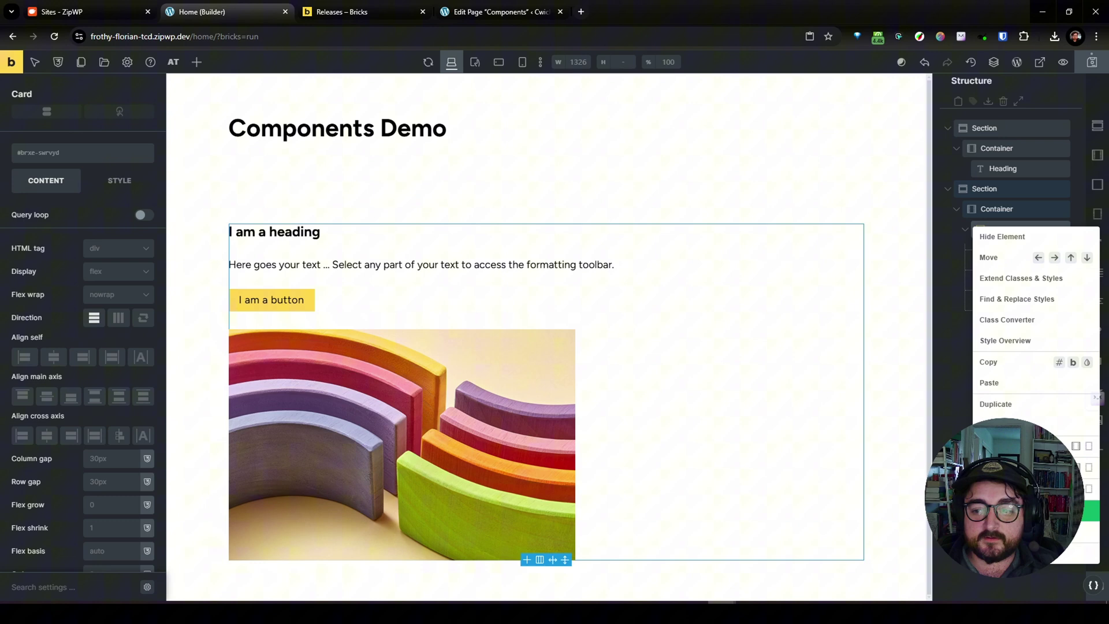
left_click(1090, 511)
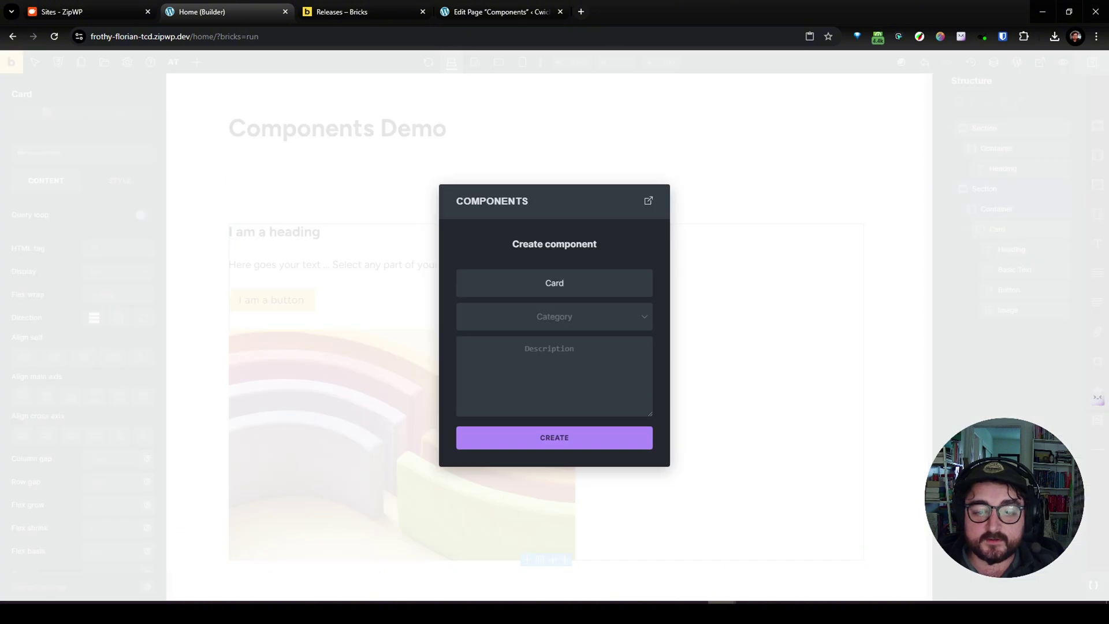
type("Alpha")
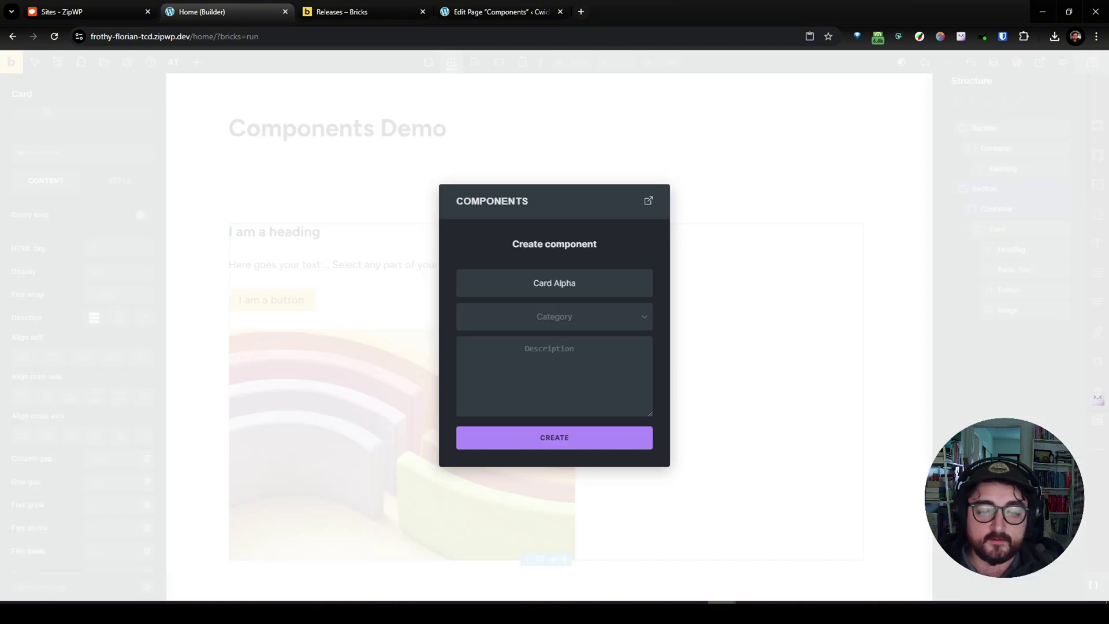
left_click(558, 324)
type("Cards")
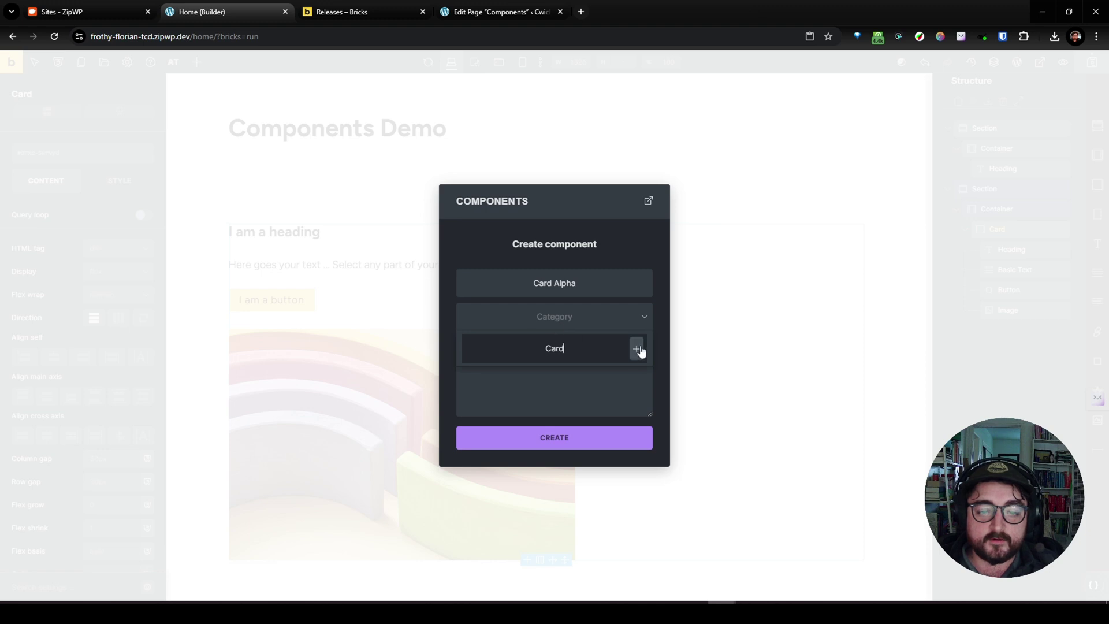
left_click(639, 350)
left_click(558, 440)
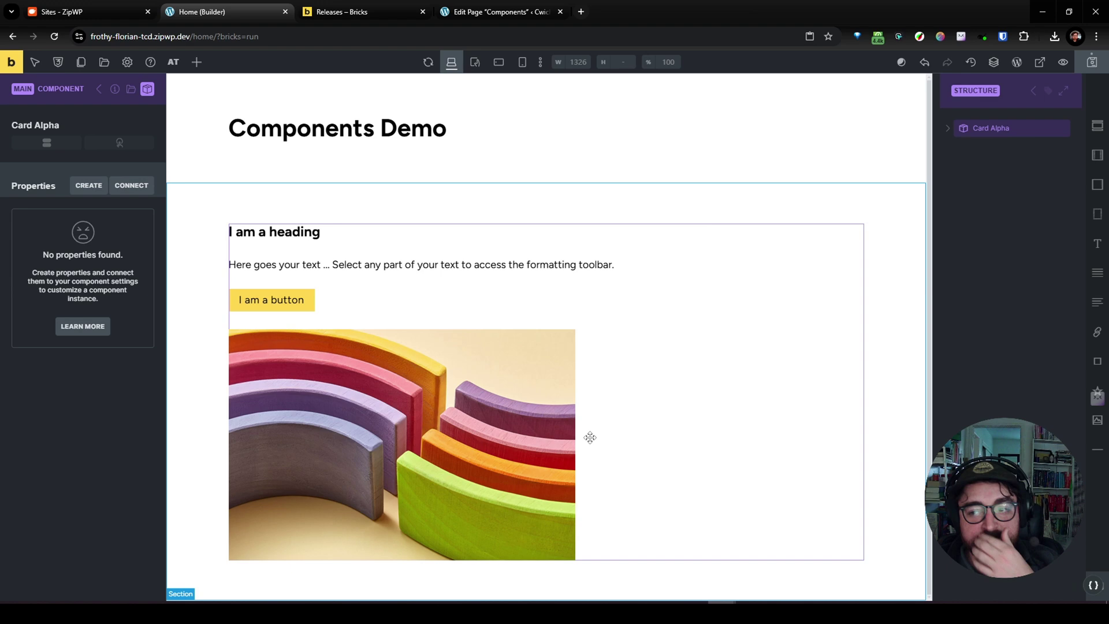
- Expand Card Alpha in the Structure panel and begin creating a component property
left_click(948, 128)
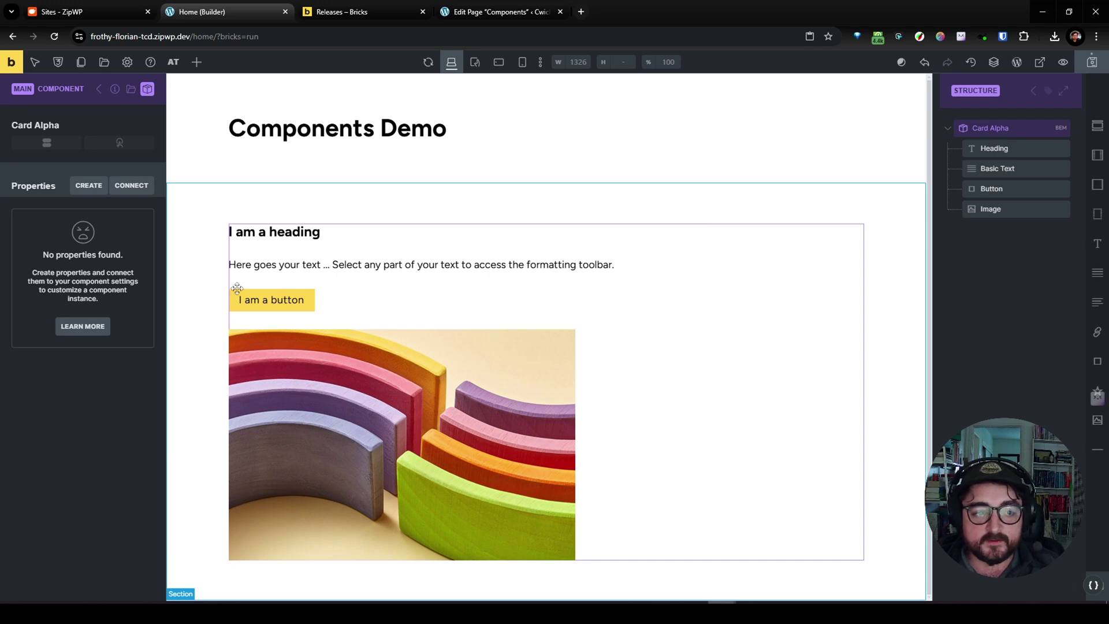
left_click(86, 187)
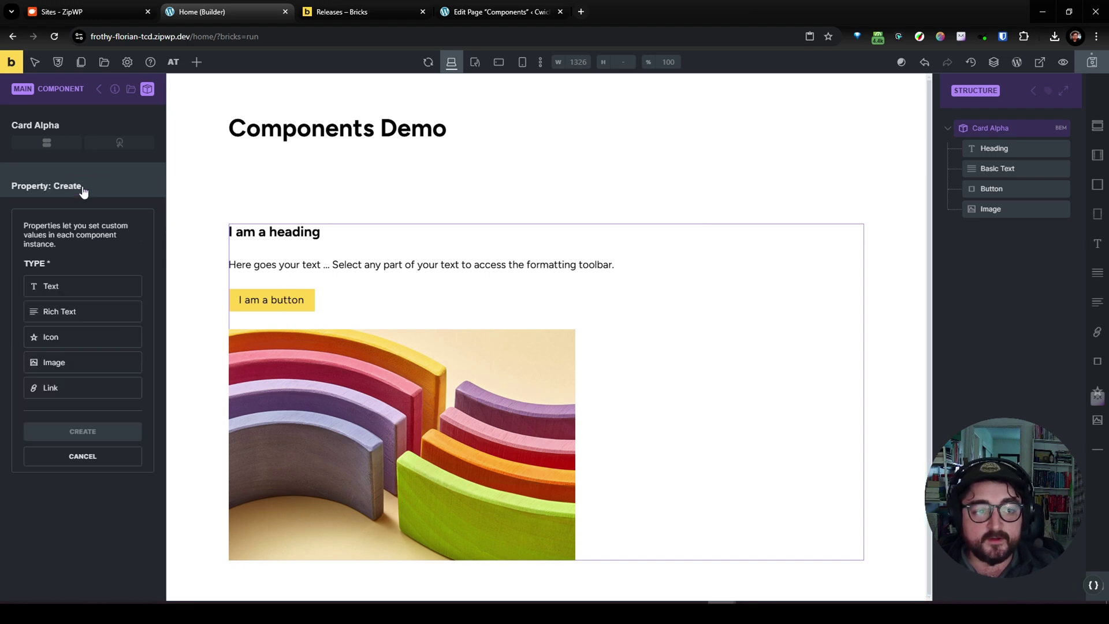
- Create a Text property named 'Card heading' with default 'Your Card Heading'
left_click(80, 287)
left_click(70, 521)
type("A")
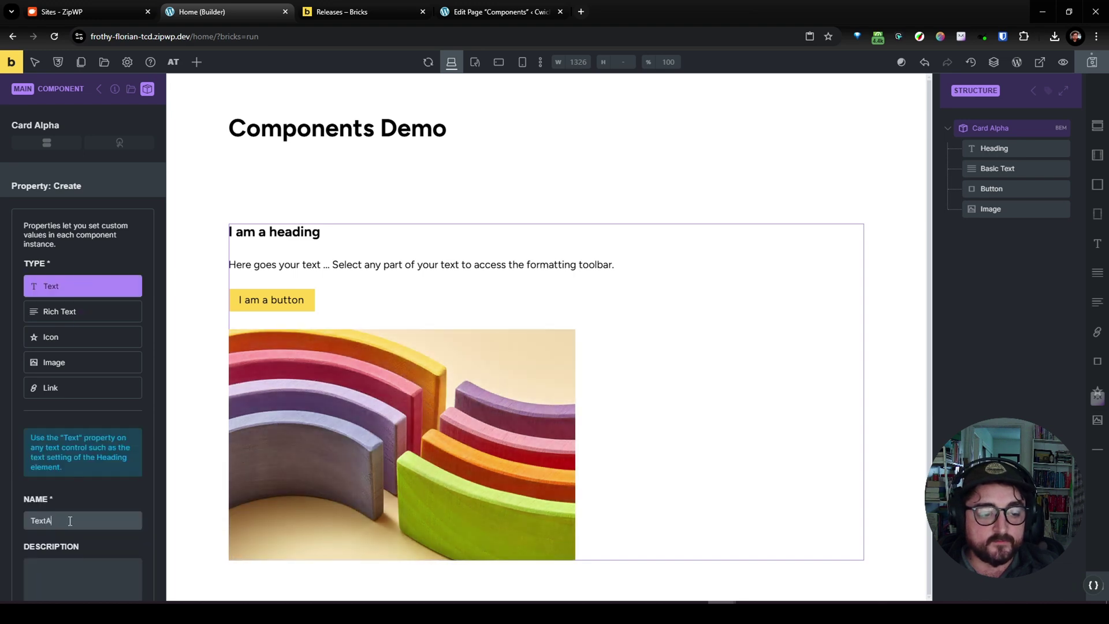
key("ctrl+a")
type("Card head")
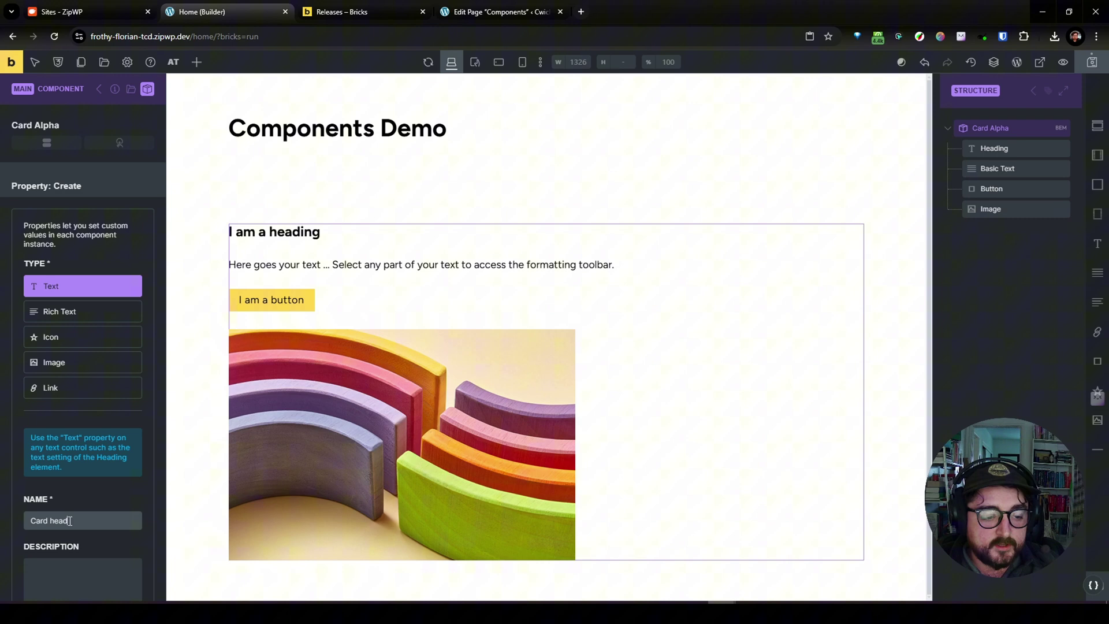
scroll(74, 503, "down", 3)
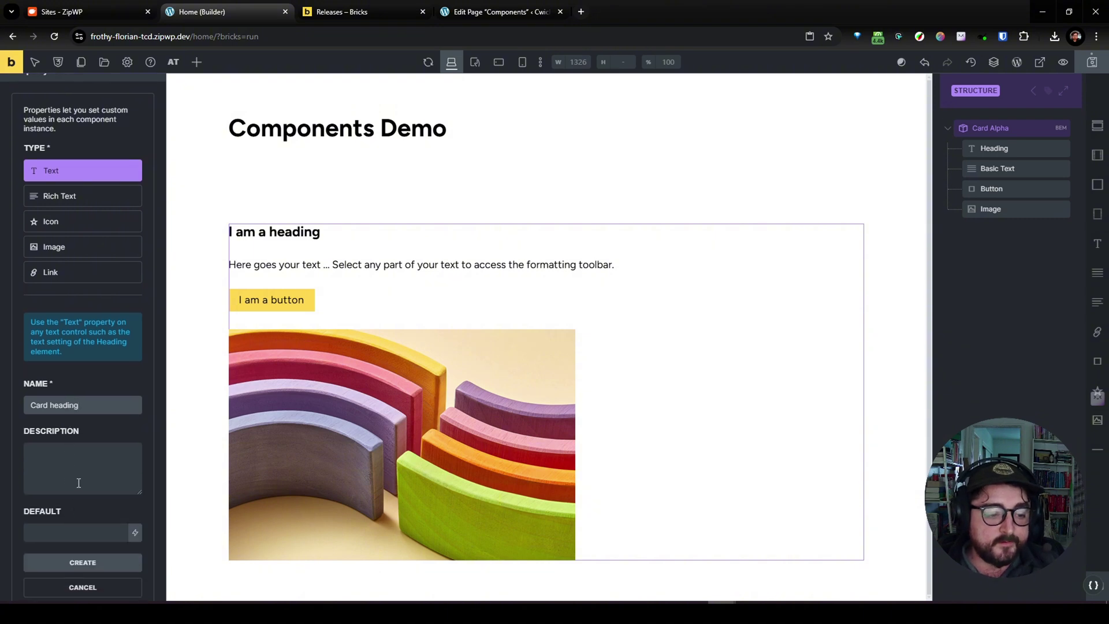
left_click(69, 527)
type("Your")
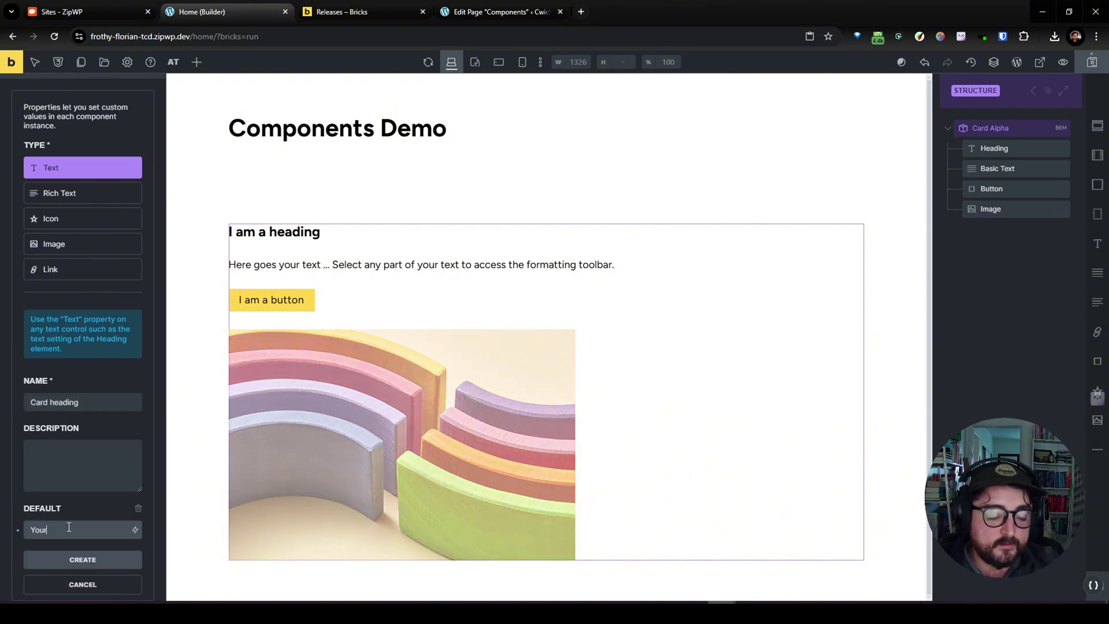
type(" Card Heading")
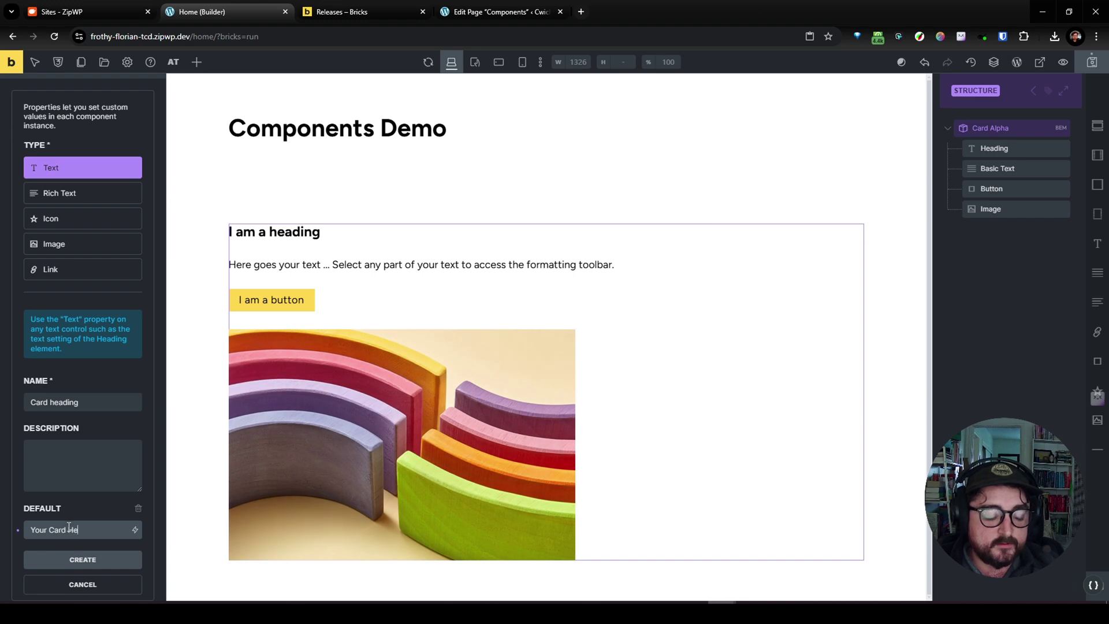
left_click(83, 561)
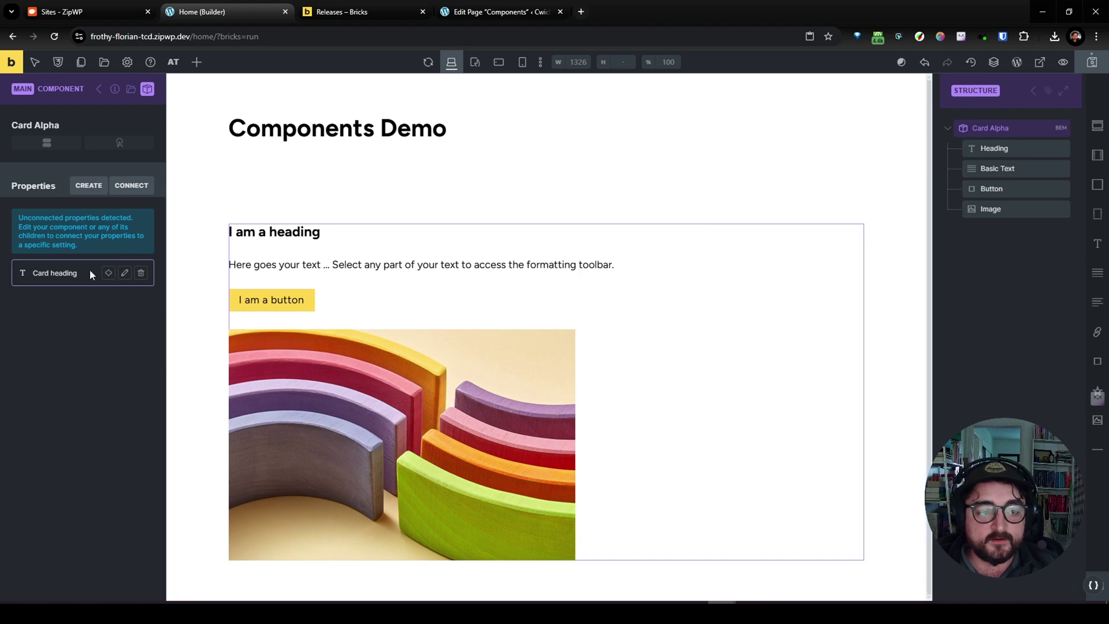
- Connect the card's Heading text to the Card heading property, then exit component editing
left_click(124, 274)
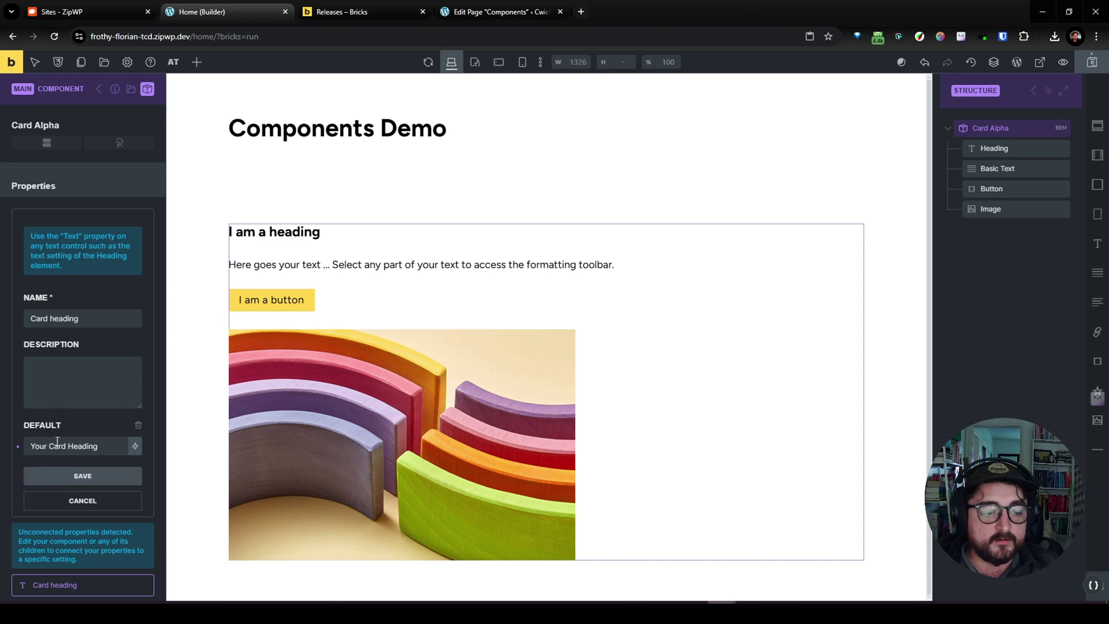
triple_click(105, 446)
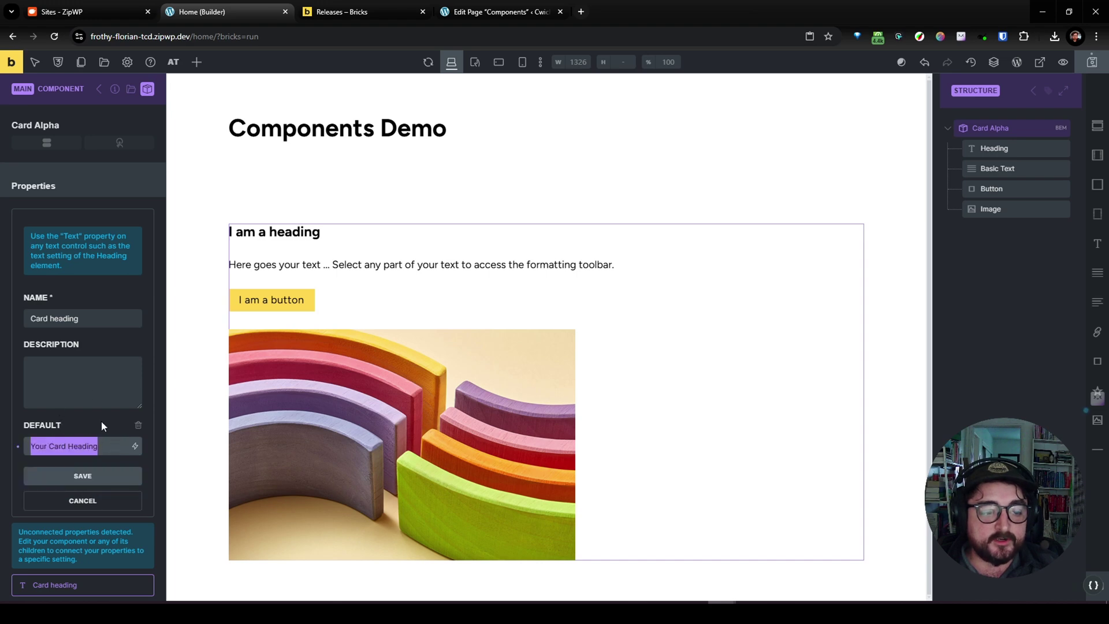
left_click(81, 346)
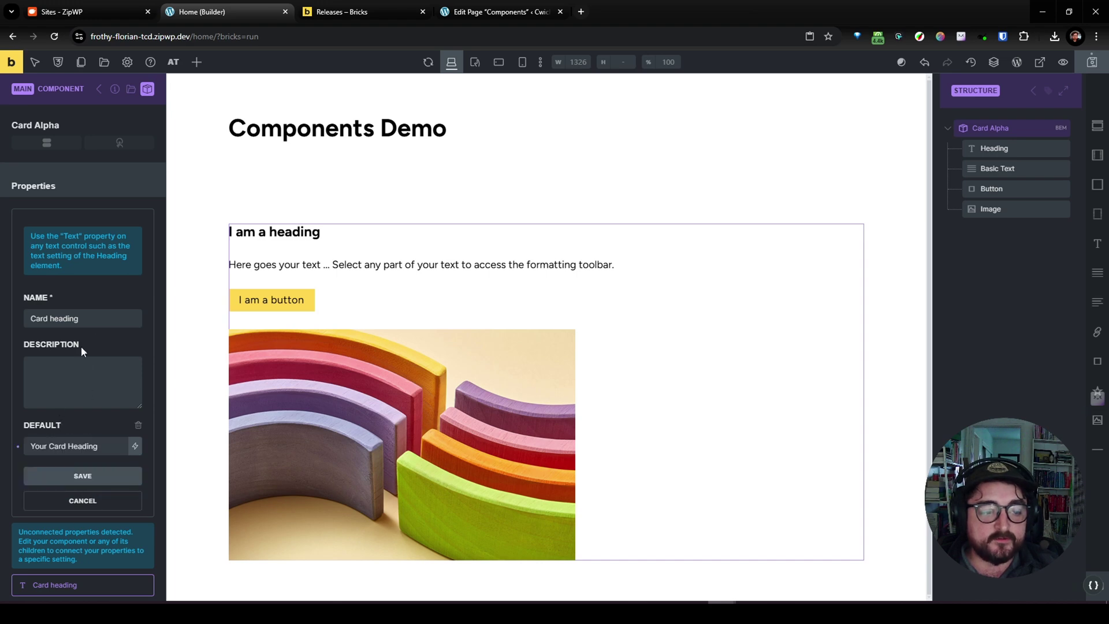
left_click(295, 232)
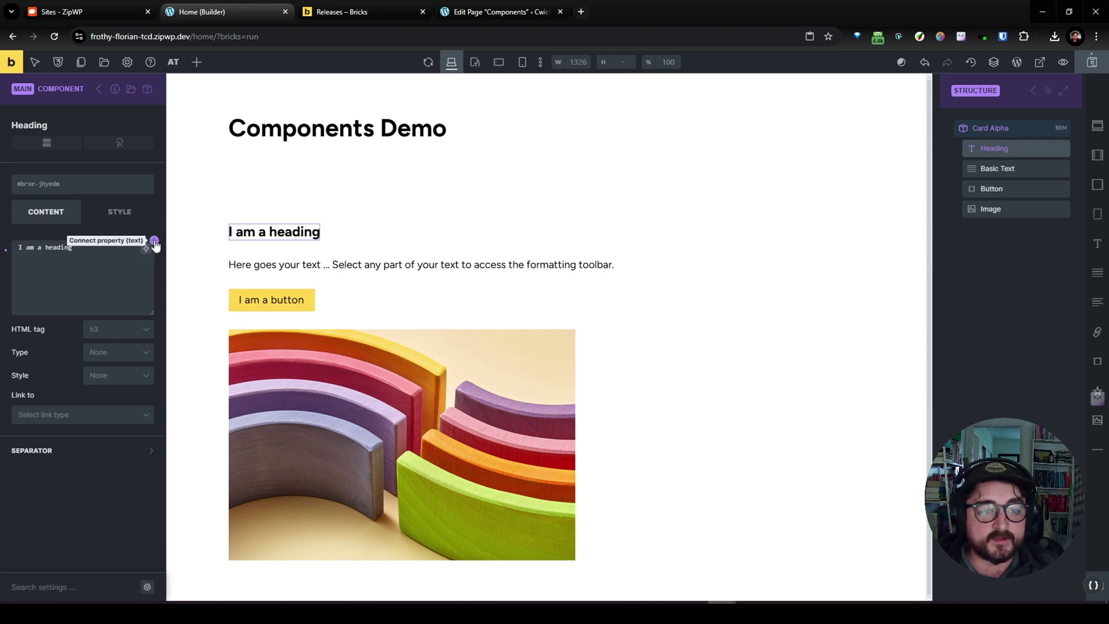
left_click(155, 241)
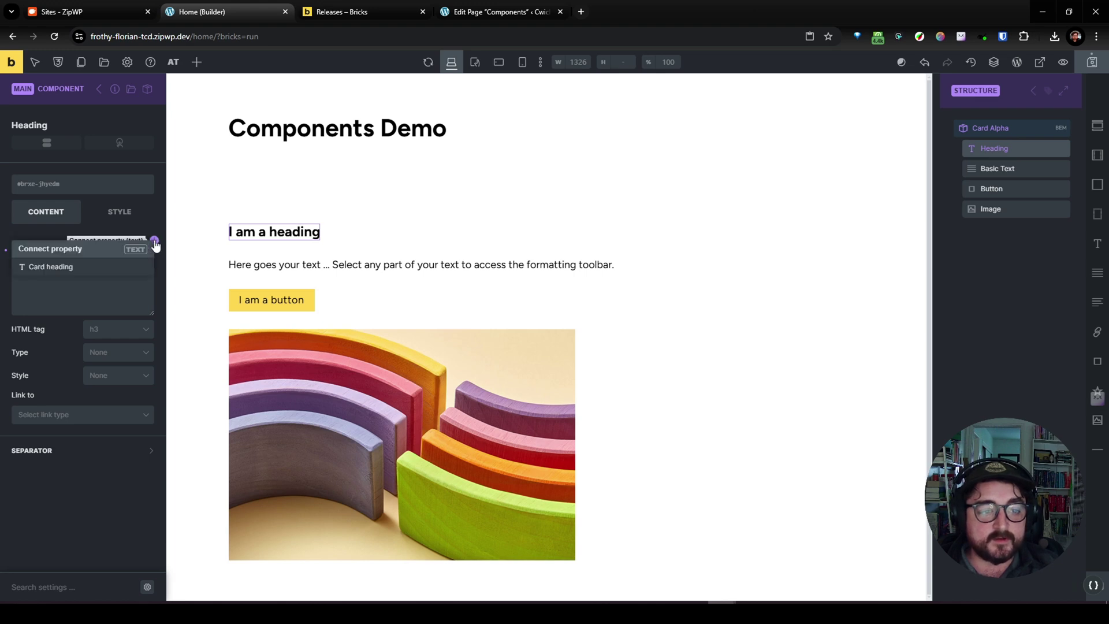
left_click(70, 267)
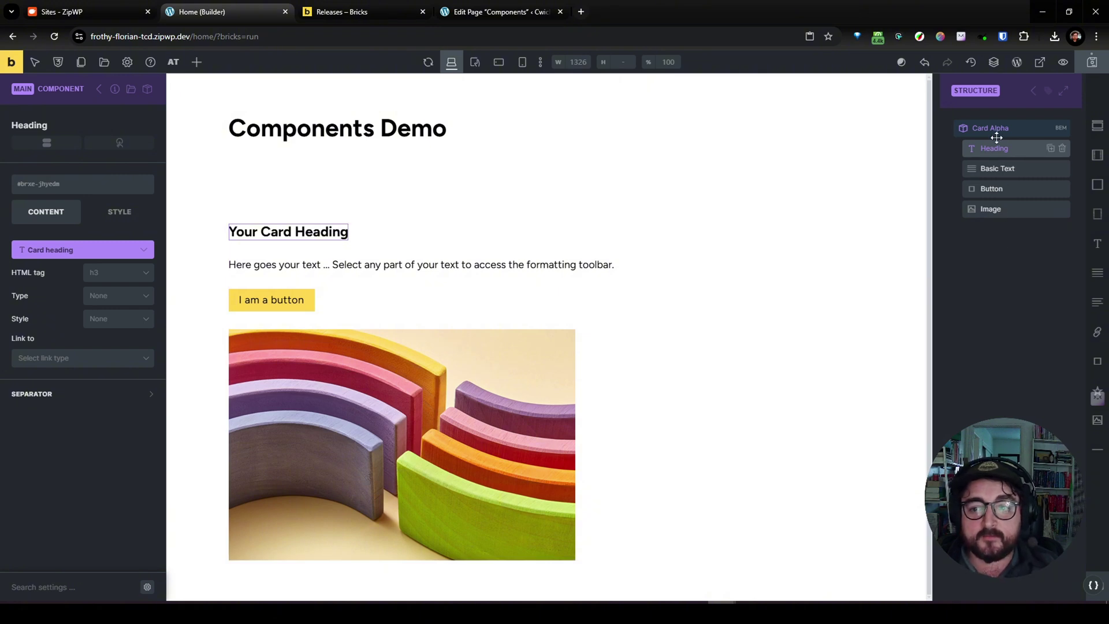
key("Escape")
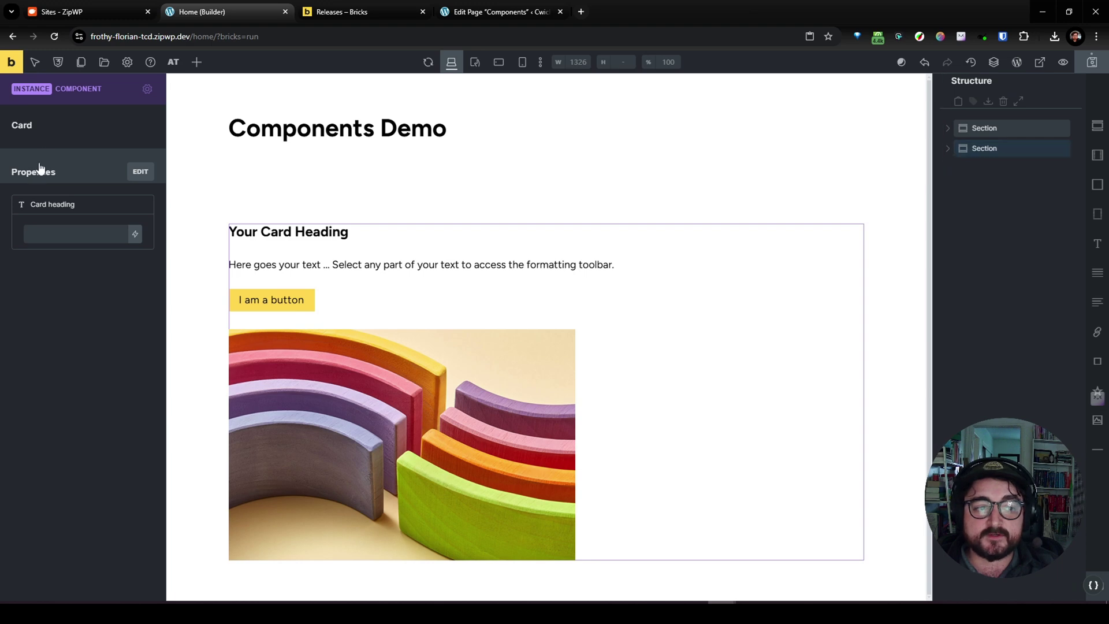
- Re-enter Card Alpha and start a new Text property named Description
left_click(145, 175)
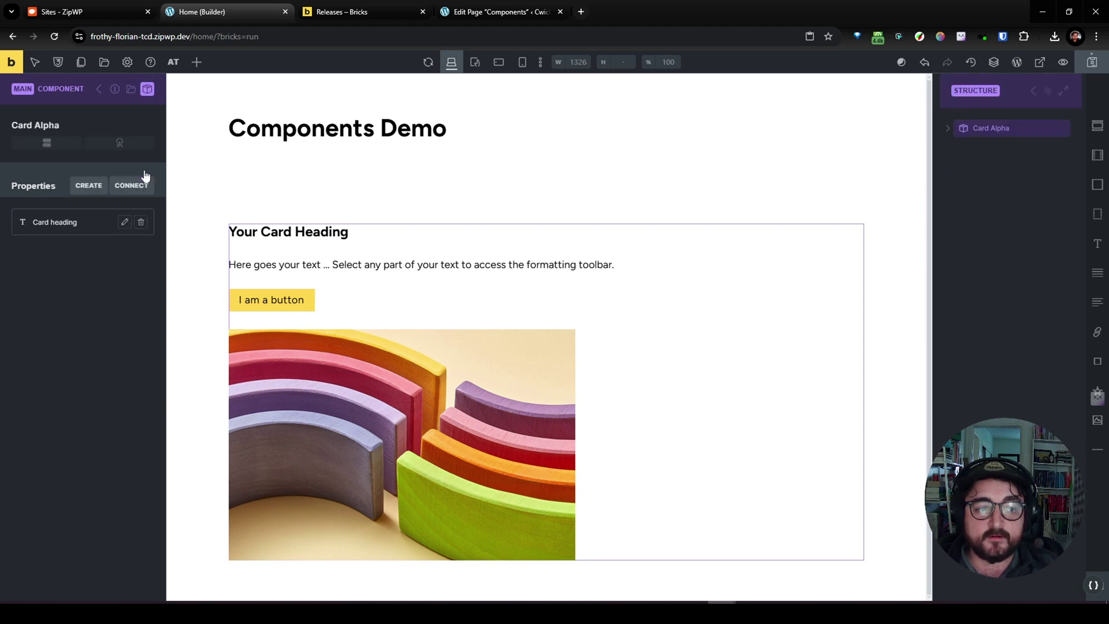
left_click(90, 188)
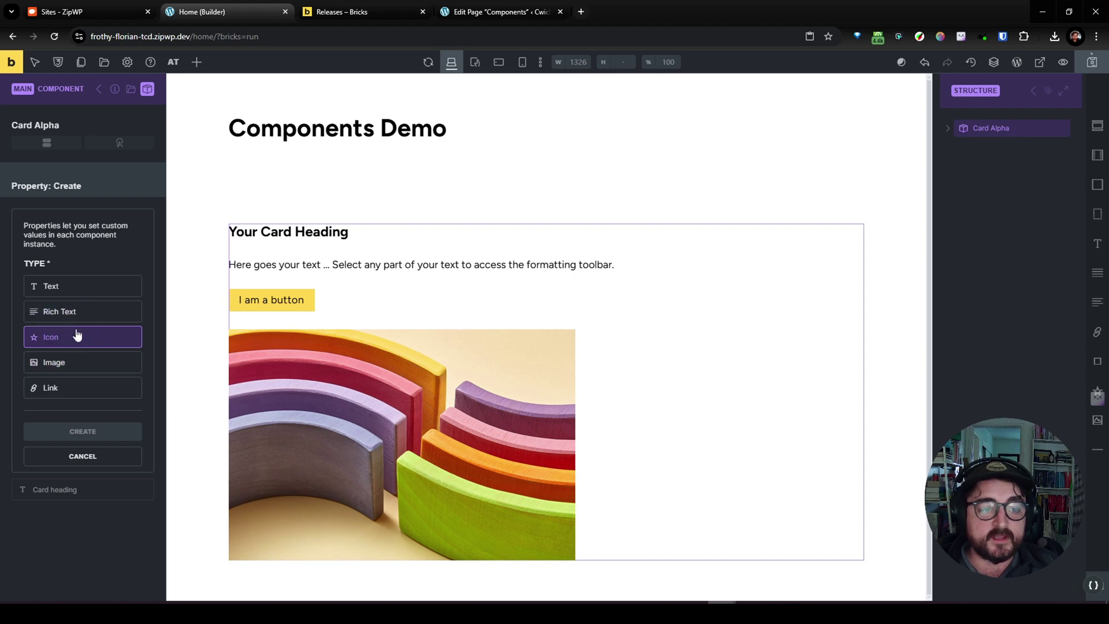
left_click(81, 286)
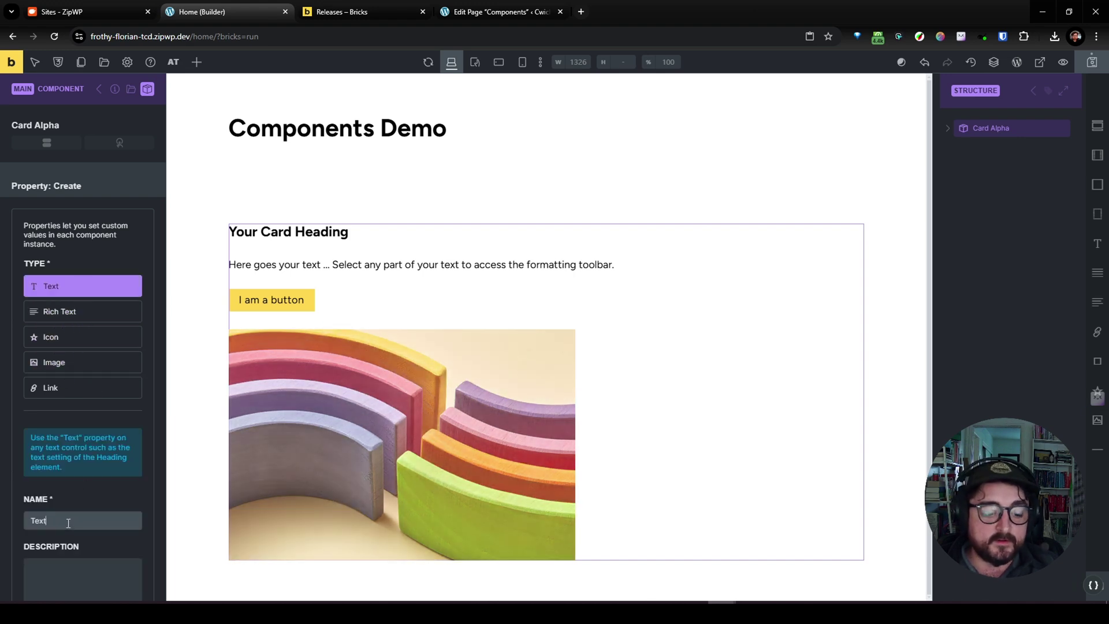
double_click(68, 523)
type("Decrfiption")
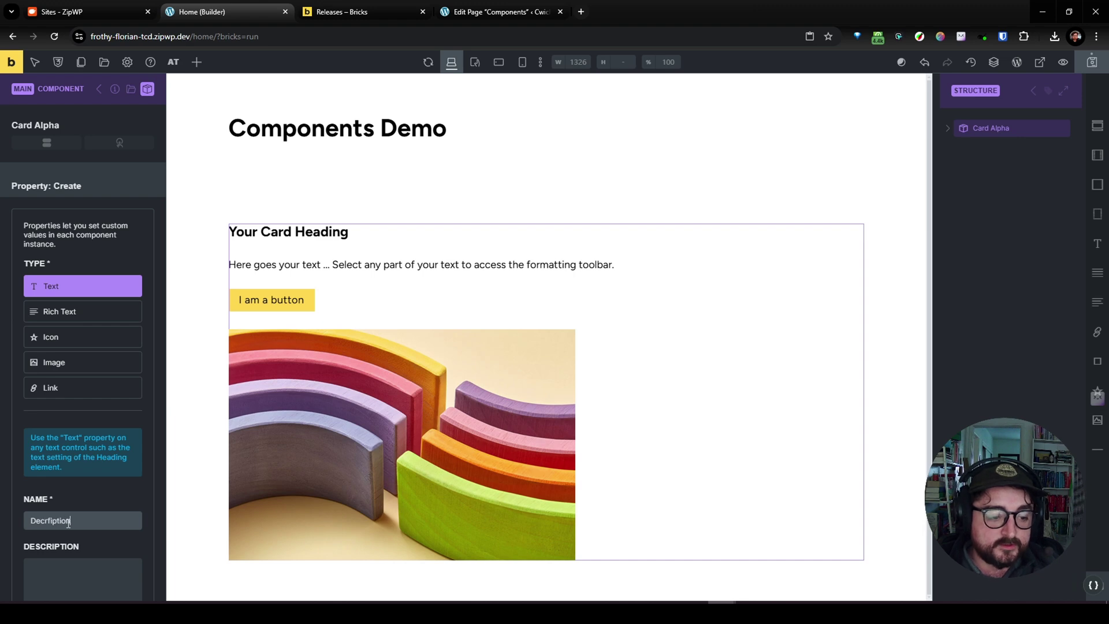
key("ctrl+BackSpace")
type("D")
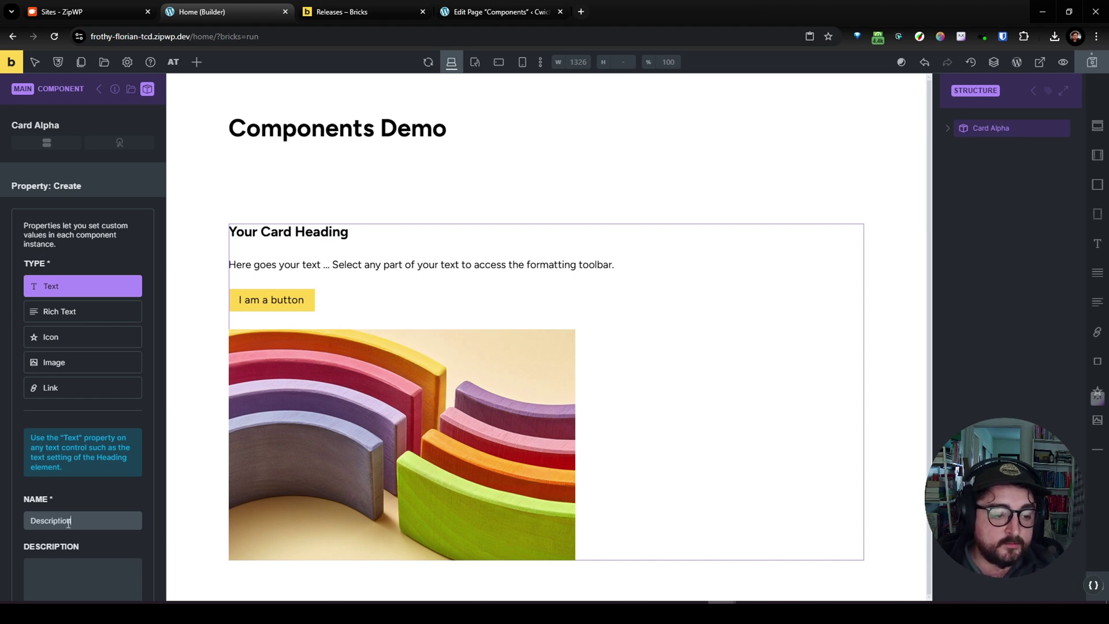
- Give Description the default 'This is my card description text' and create it
scroll(68, 522, "down", 2)
left_click(71, 532)
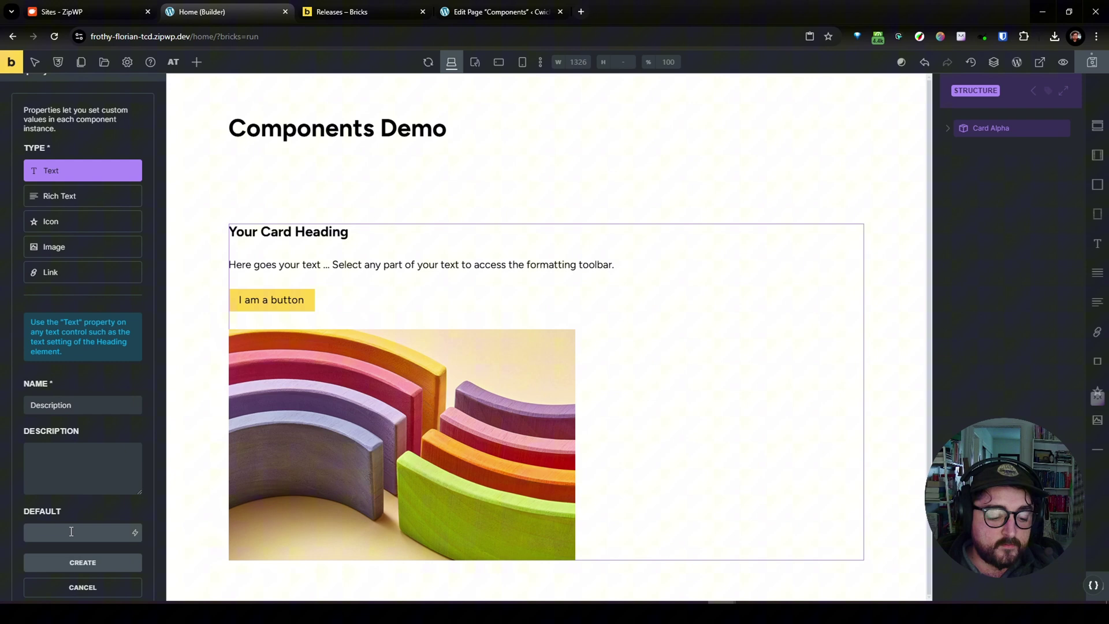
type("This is my car")
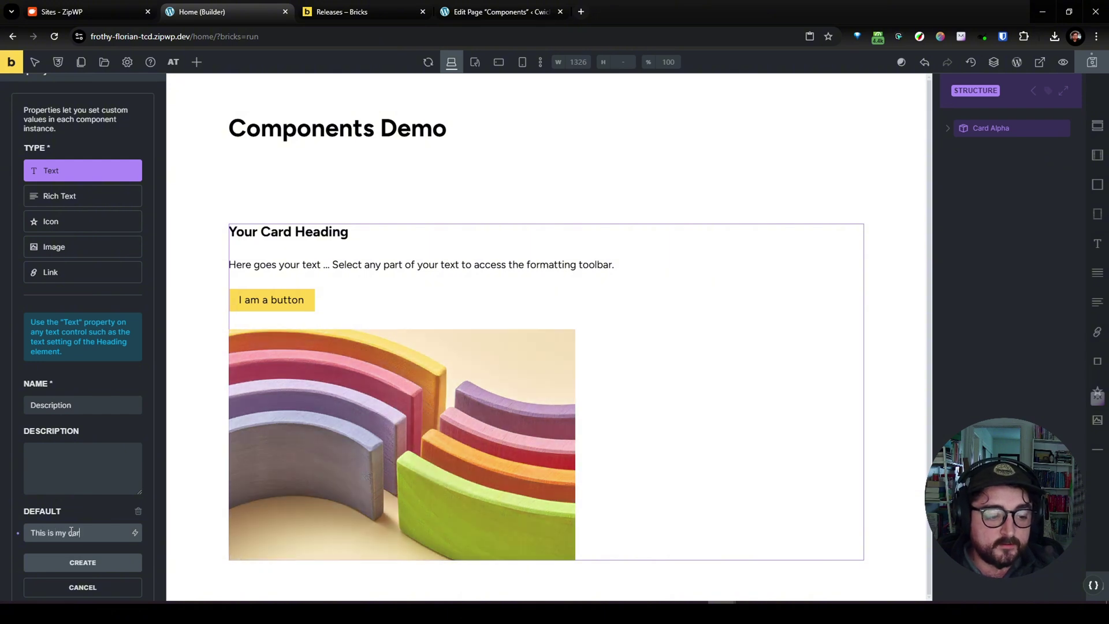
type("d description text")
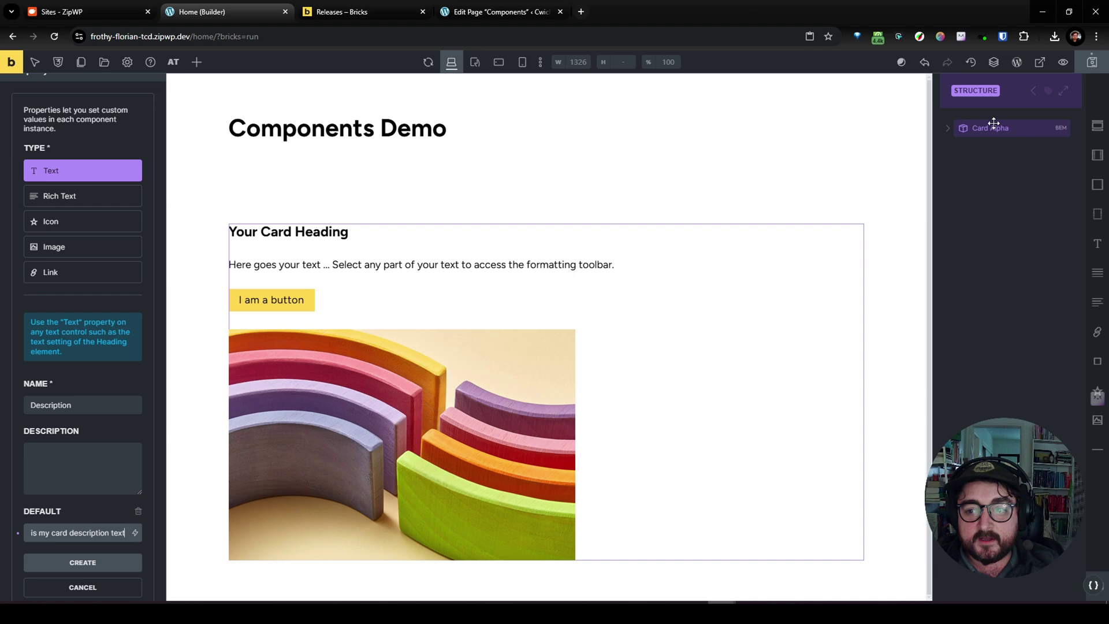
left_click(948, 128)
scroll(70, 268, "up", 2)
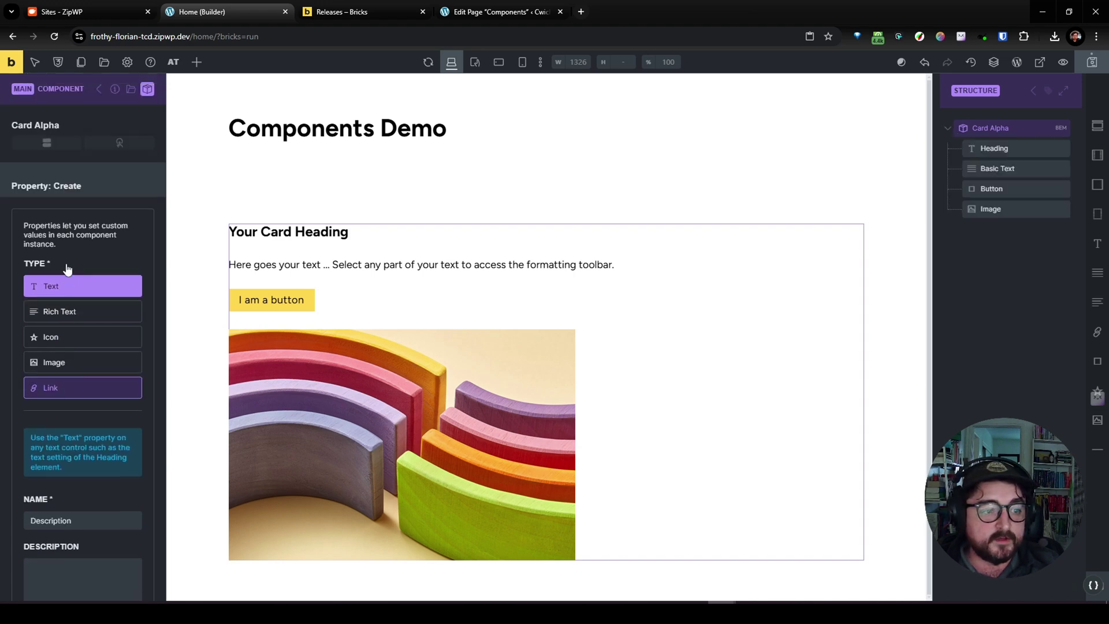
scroll(60, 407, "down", 3)
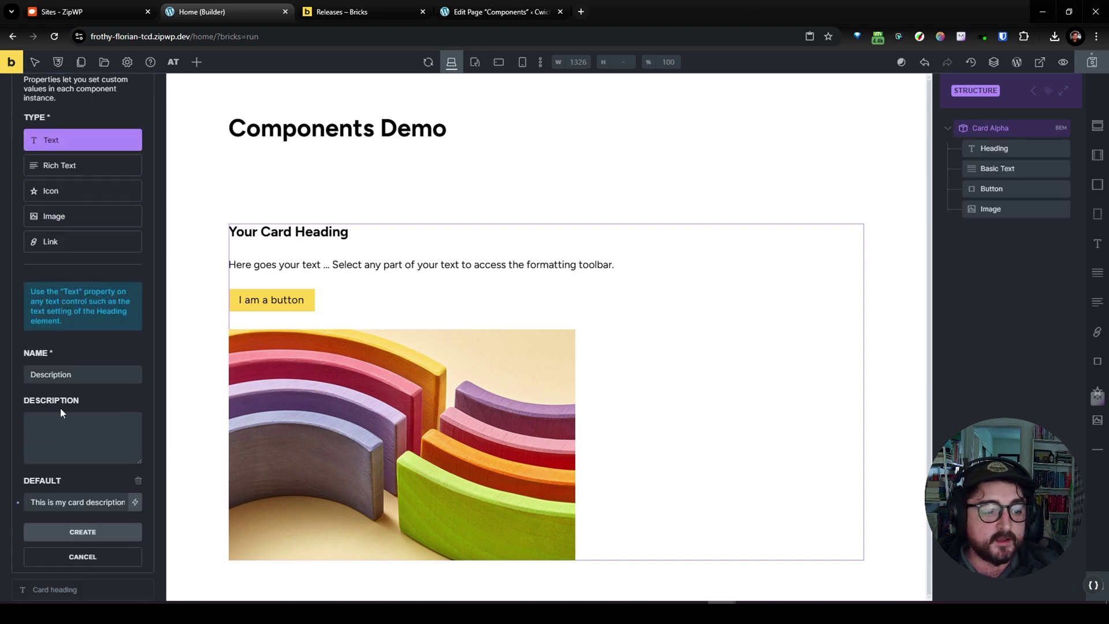
left_click(85, 533)
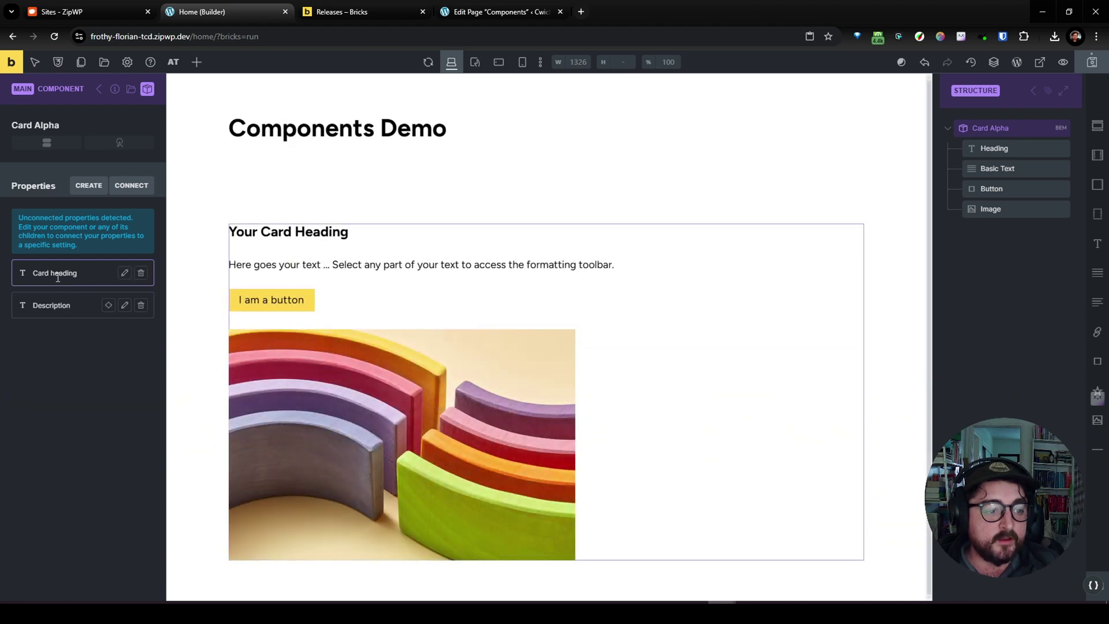
- Add a Link property 'Button Link' defaulting to a Custom URL of '#'
left_click(90, 186)
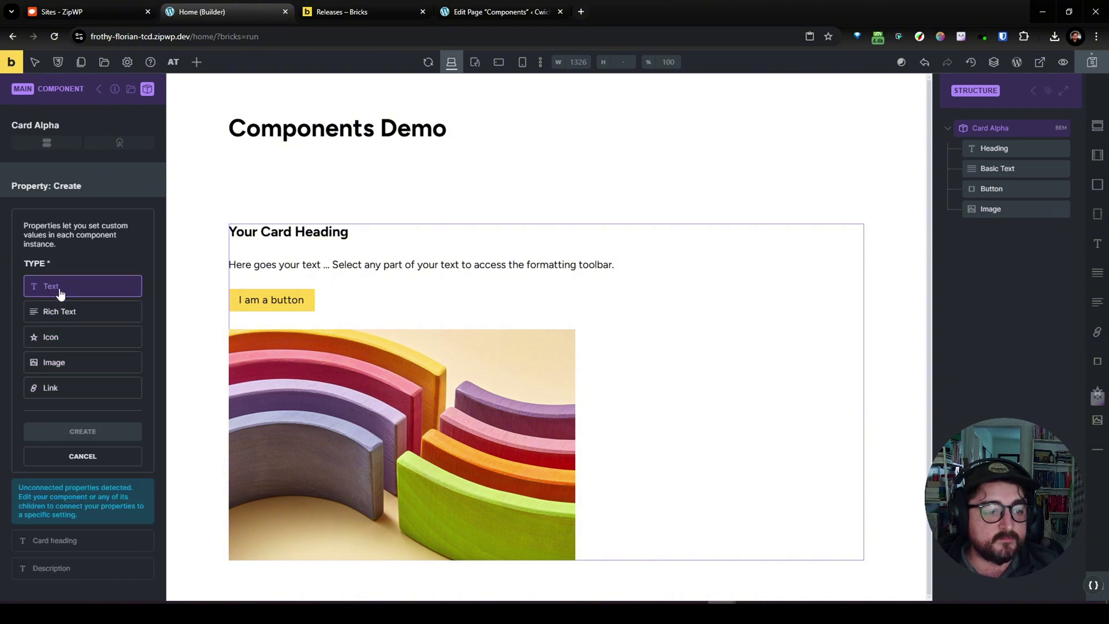
left_click(55, 392)
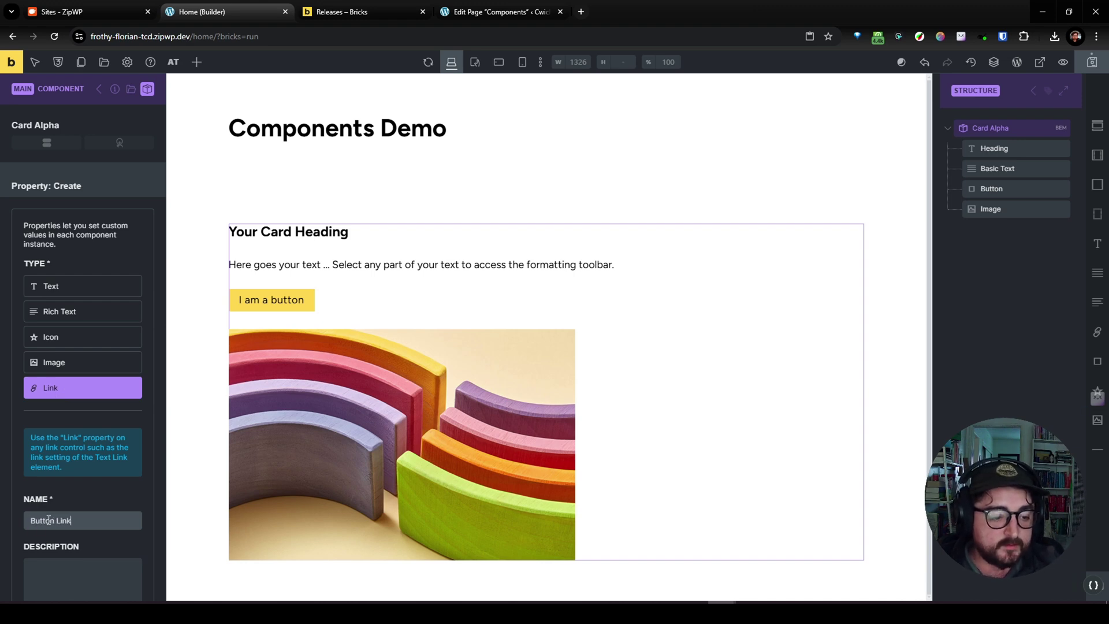
scroll(46, 519, "down", 3)
left_click(75, 478)
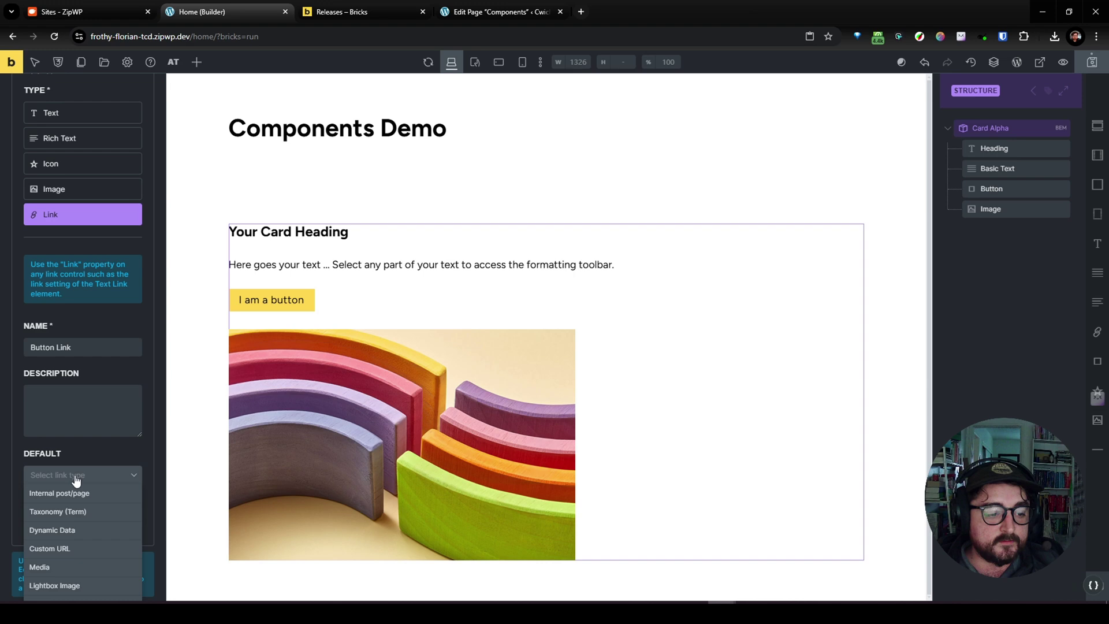
left_click(64, 549)
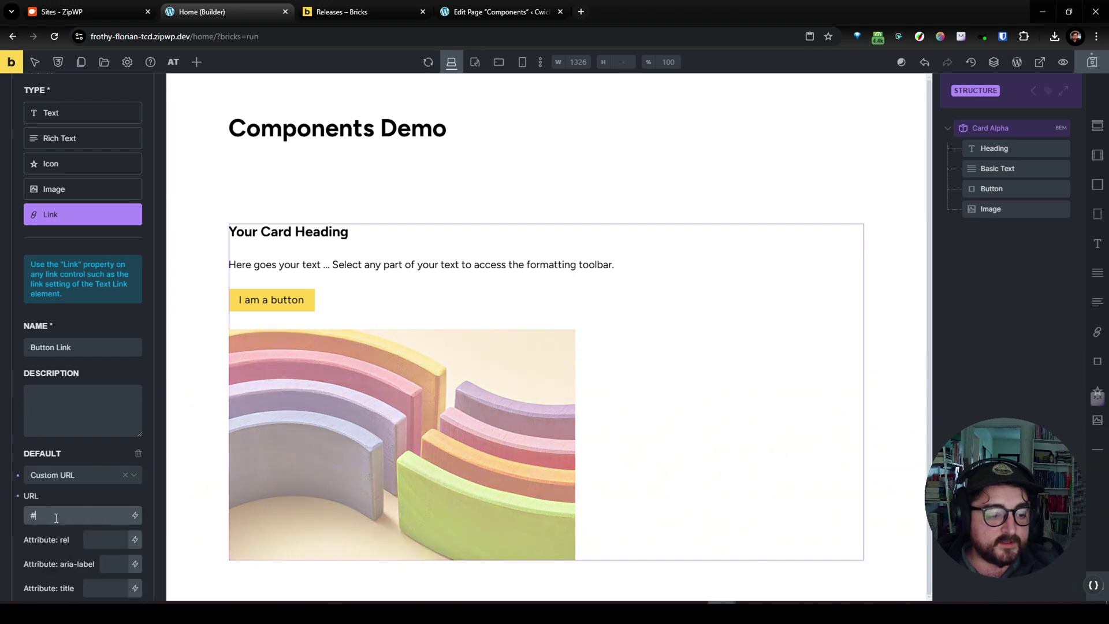
scroll(82, 495, "down", 3)
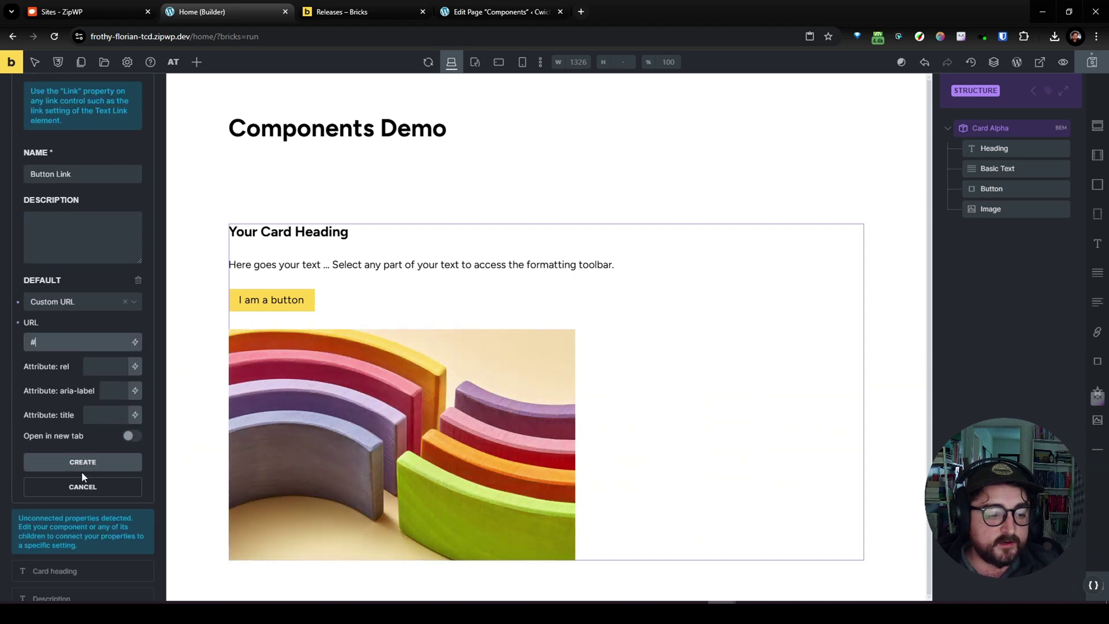
left_click(85, 463)
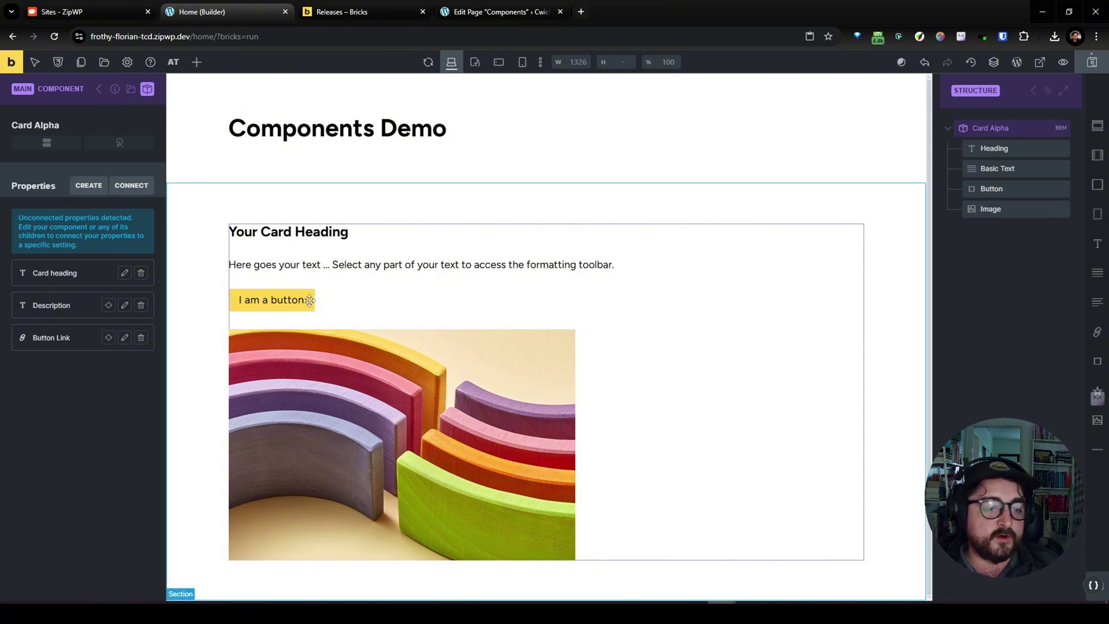
- Add a Text property named 'Button Text' with default value 'Get Started' to Card Alpha
left_click(88, 186)
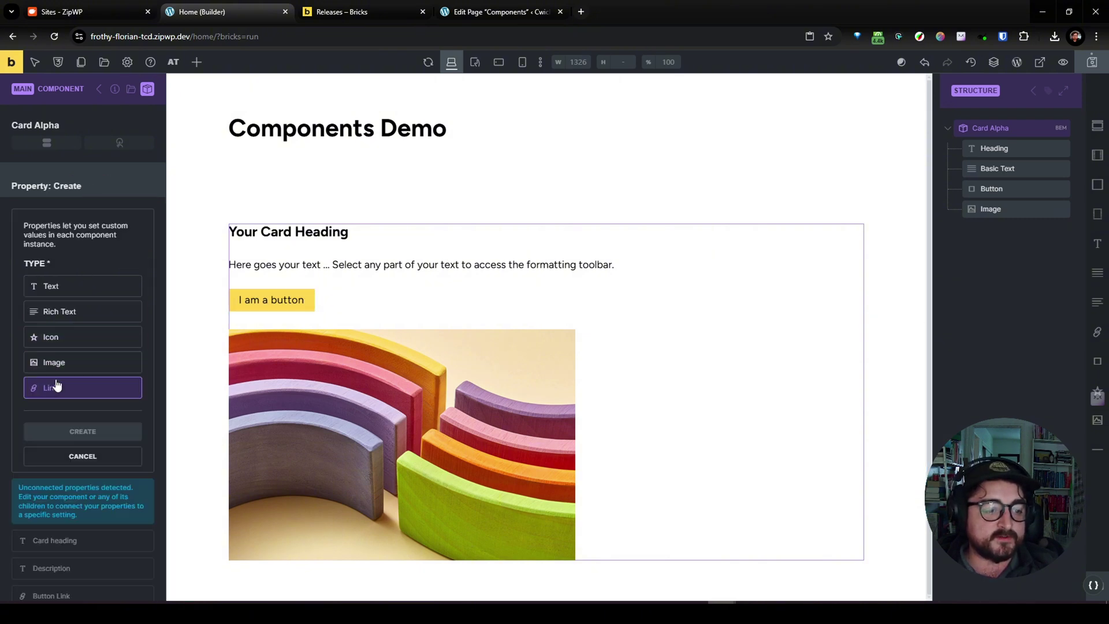
left_click(57, 288)
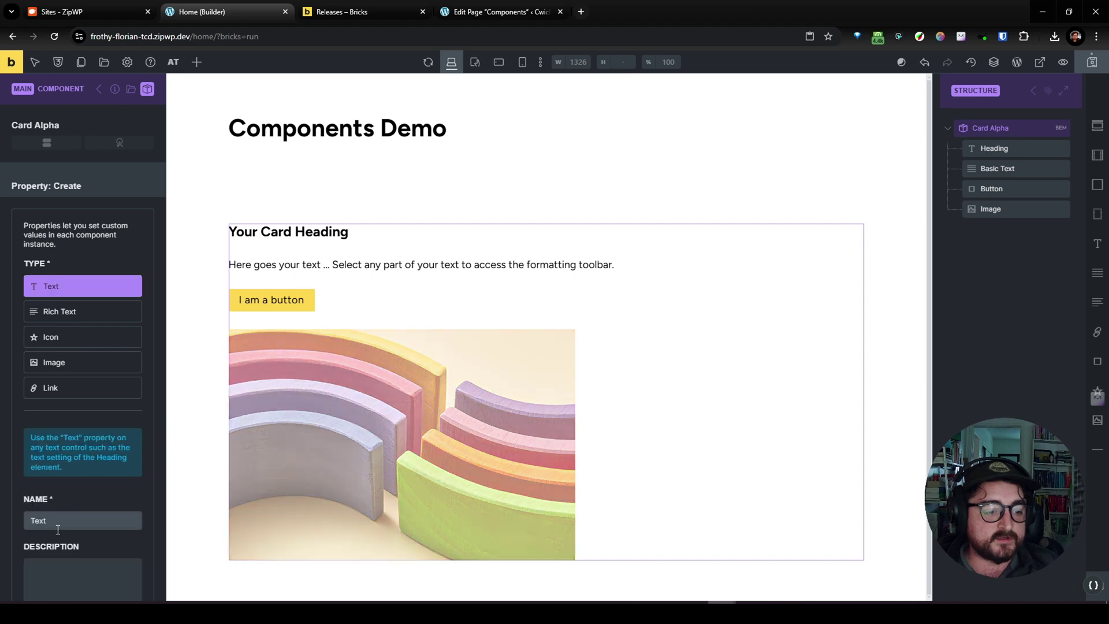
double_click(57, 529)
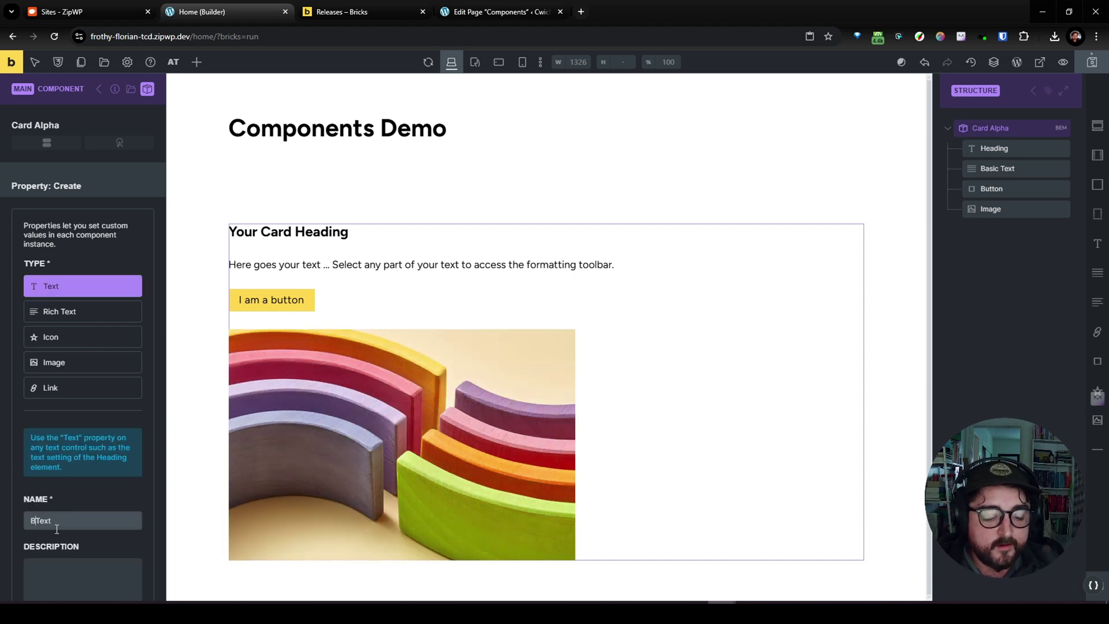
type("Button Text")
scroll(57, 529, "down", 2)
left_click(57, 529)
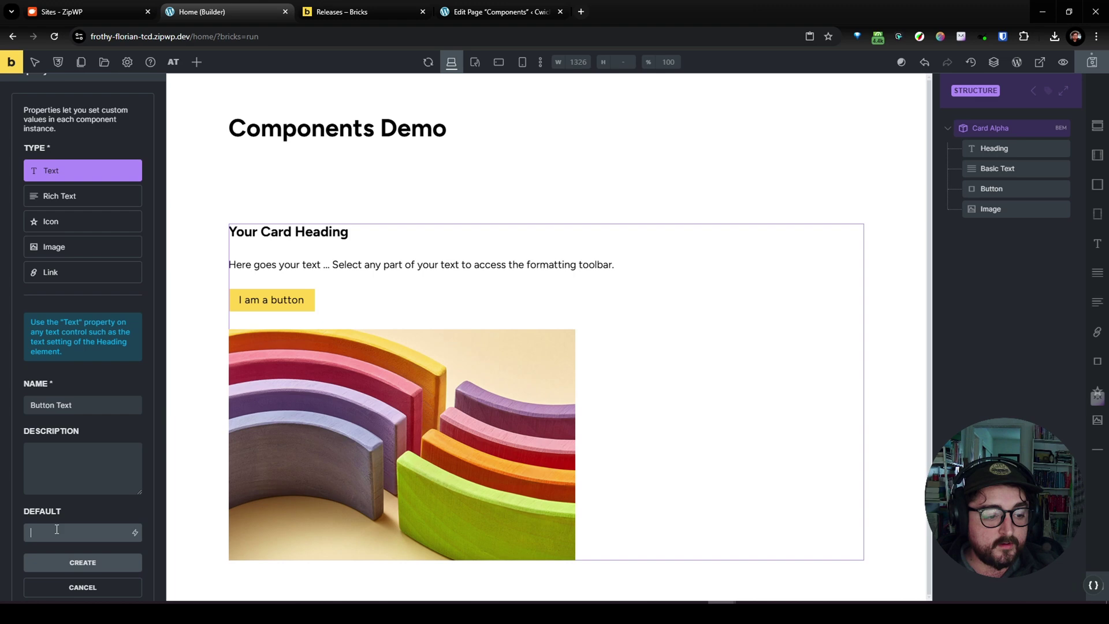
type("Get Started")
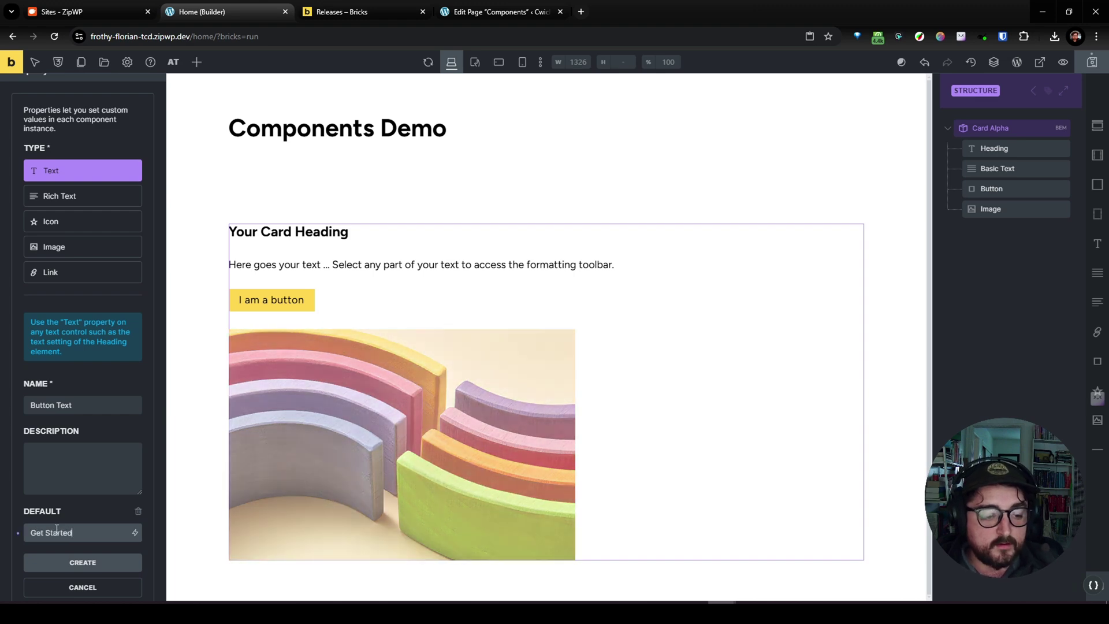
left_click(88, 563)
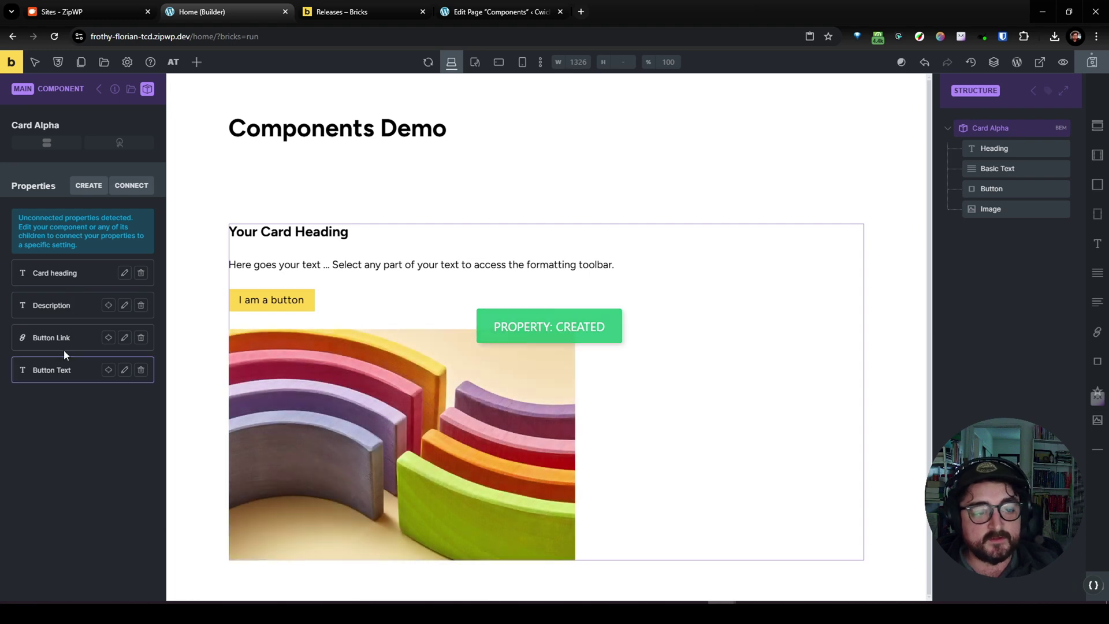
- Add an Image property 'Card image' defaulting to the pink blocks picture from the media library
left_click(89, 185)
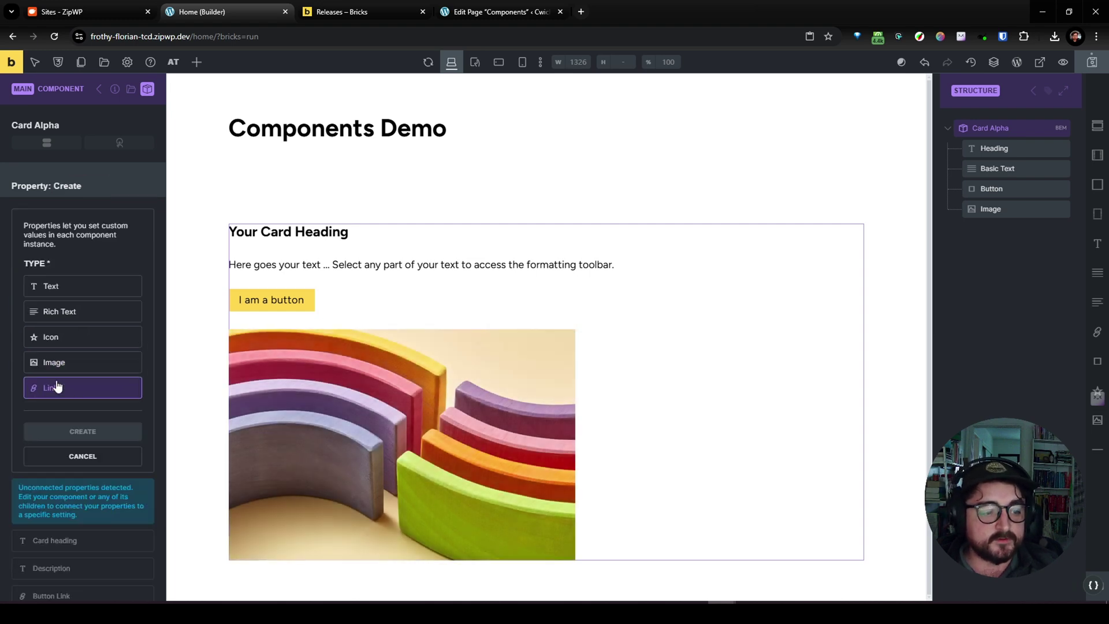
left_click(56, 364)
scroll(69, 468, "down", 3)
double_click(60, 403)
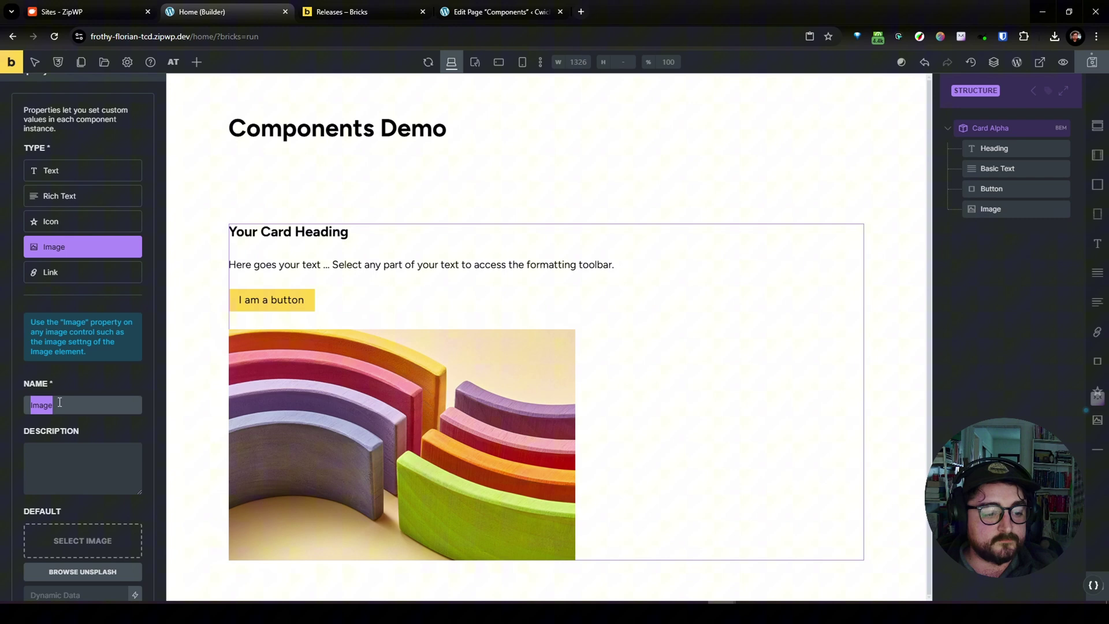
scroll(68, 439, "down", 2)
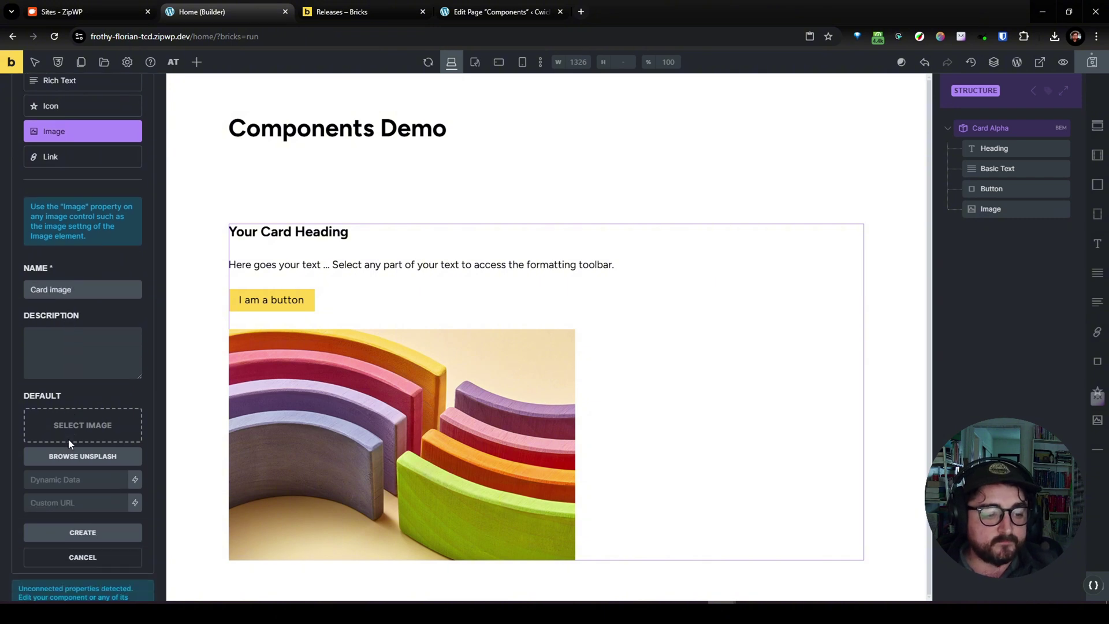
left_click(73, 434)
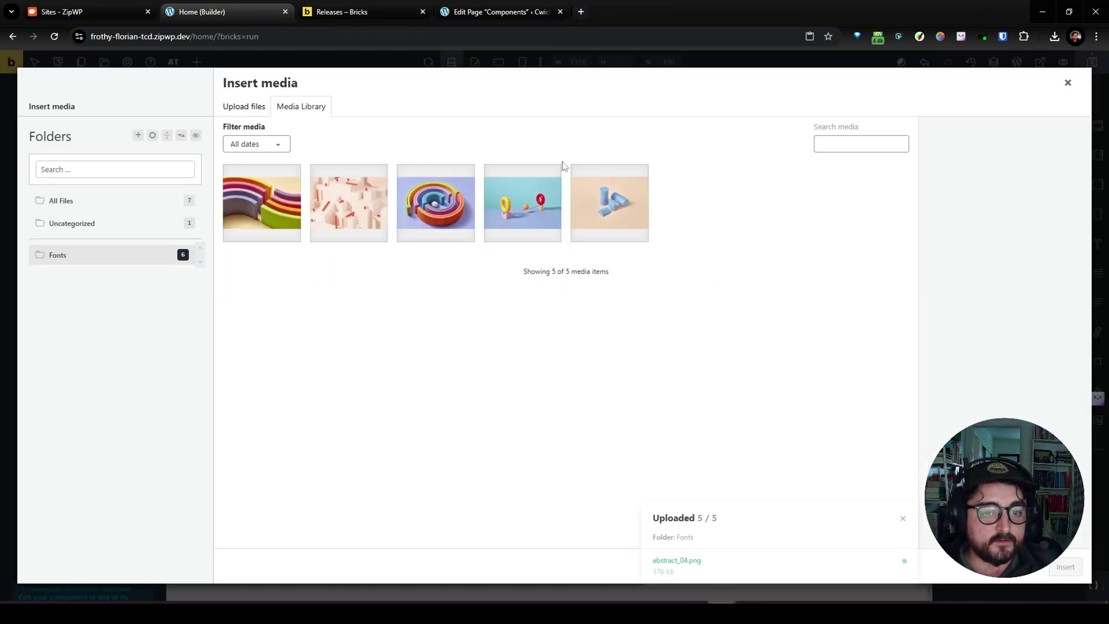
left_click(356, 212)
left_click(1061, 565)
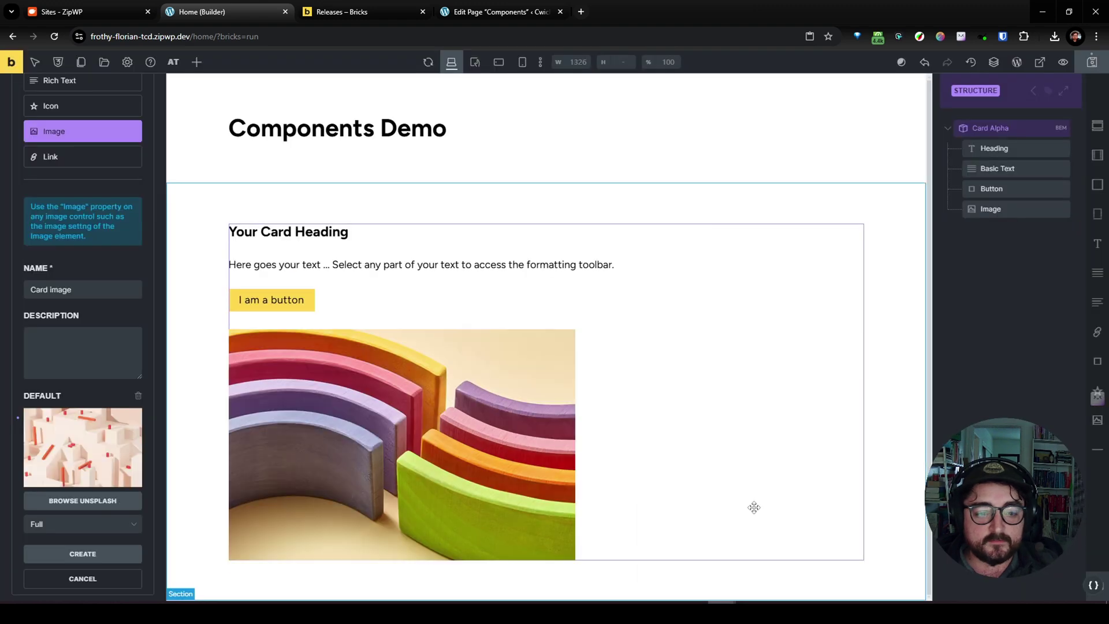
scroll(81, 497, "down", 1)
left_click(81, 498)
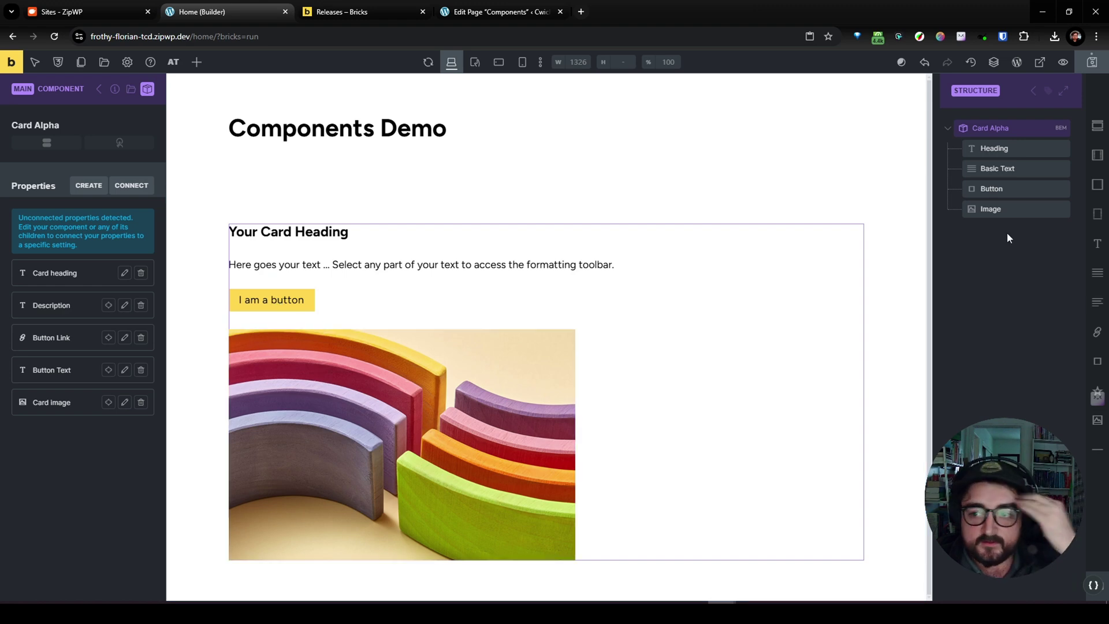
- Bind the card's paragraph text to the Description property
left_click(1006, 168)
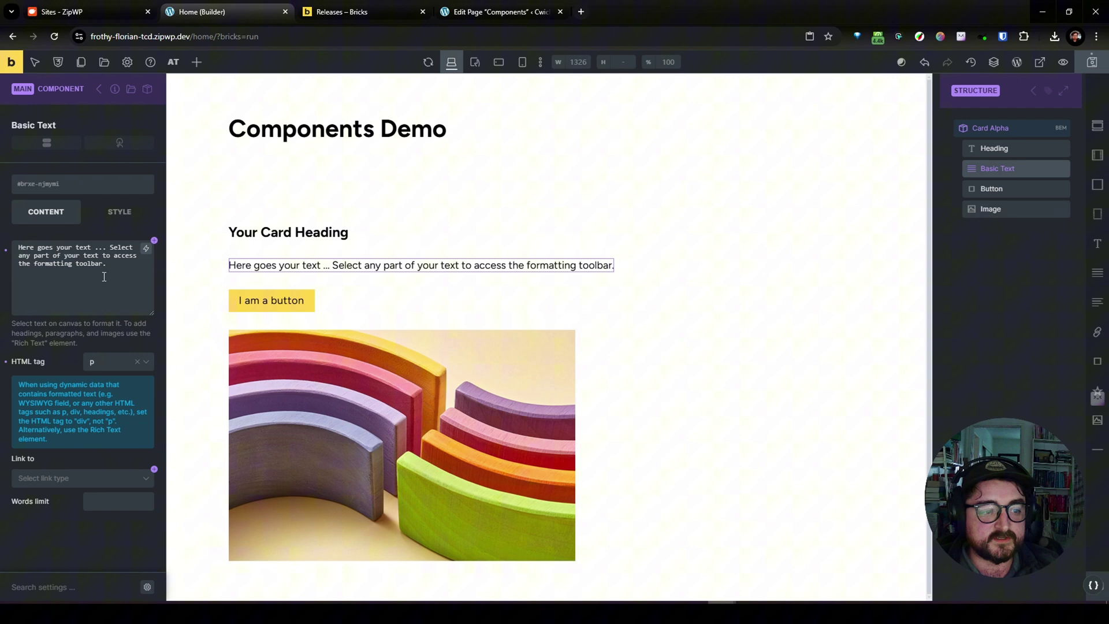
left_click(155, 241)
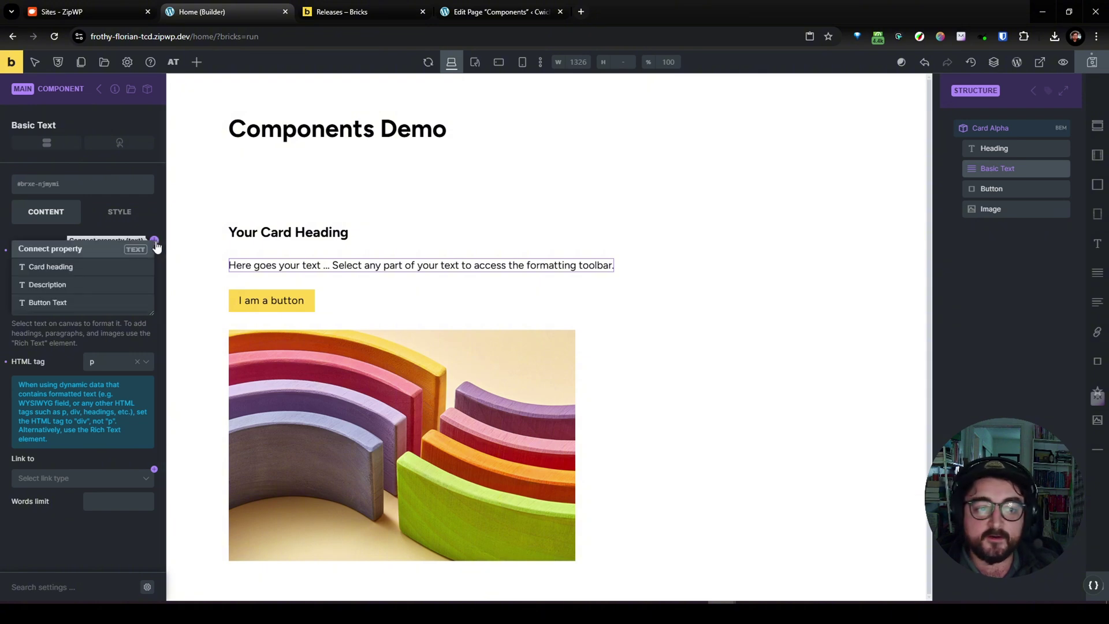
left_click(70, 284)
- Bind the card button's label to Button Text and its link to Button Link
left_click(992, 189)
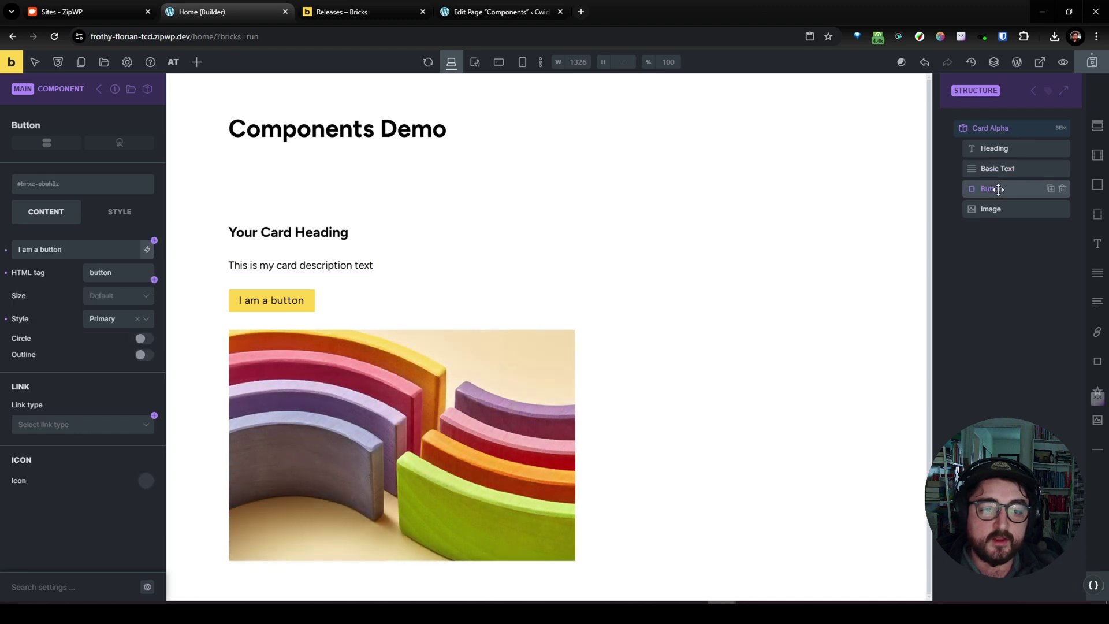
left_click(154, 241)
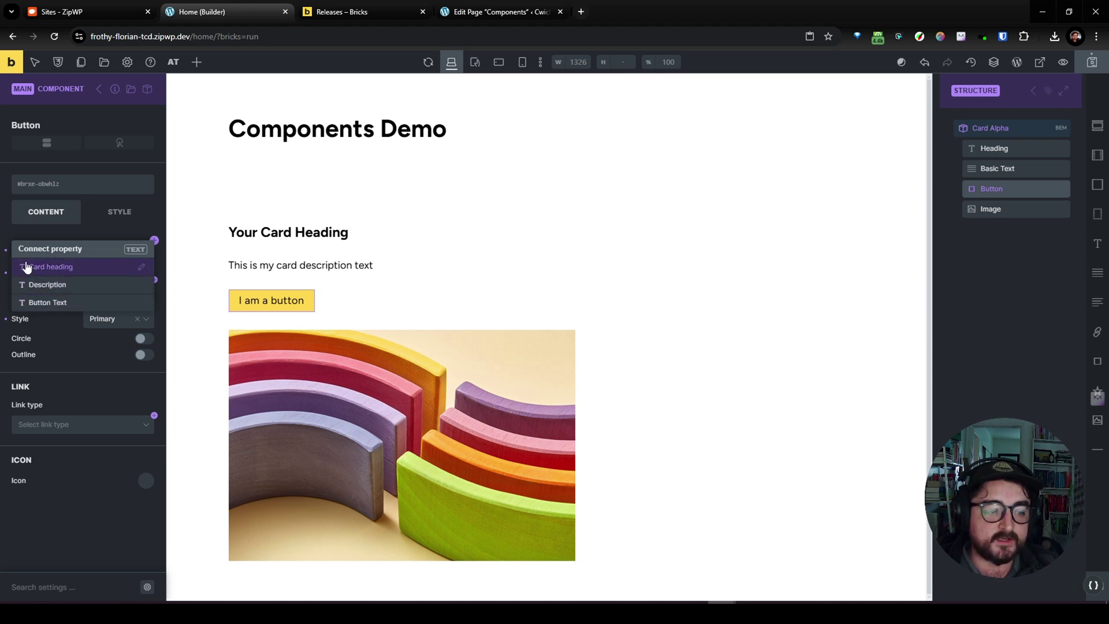
left_click(64, 303)
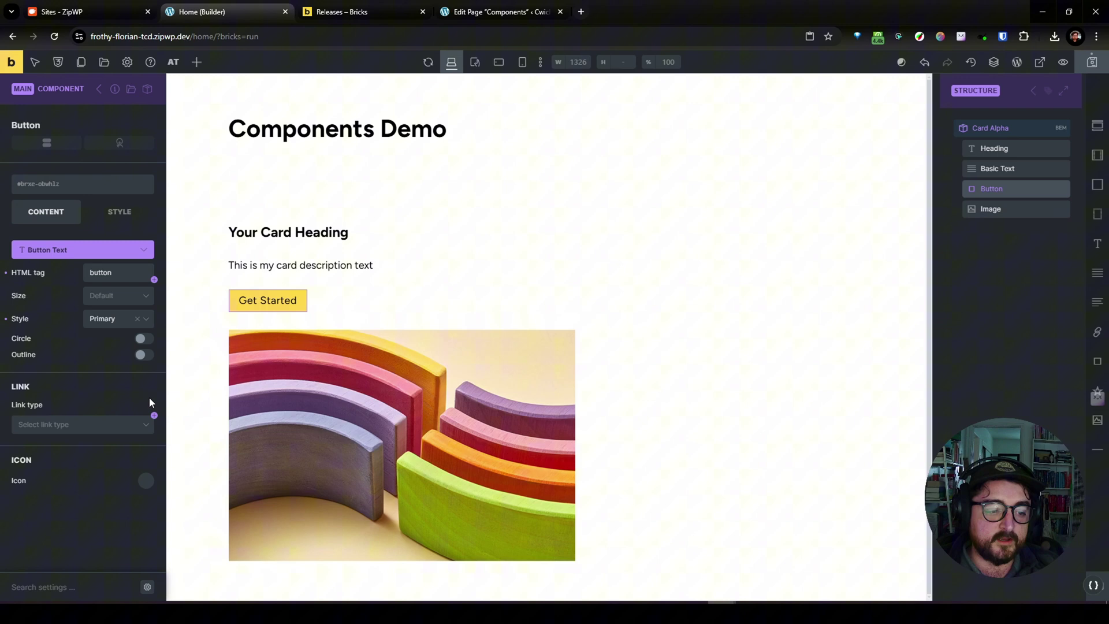
left_click(154, 416)
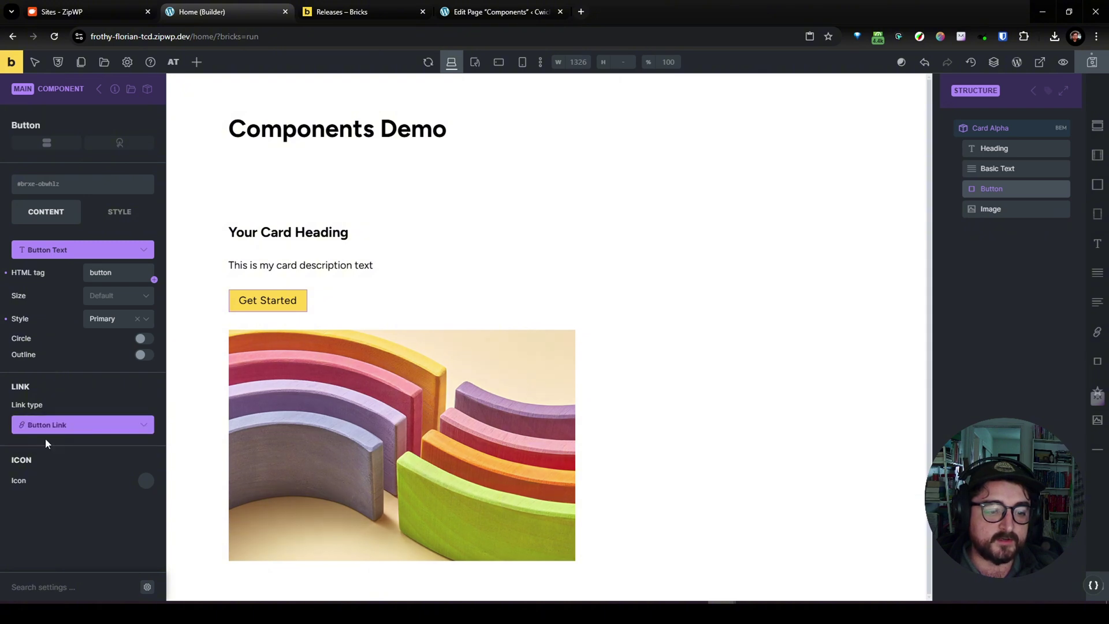
left_click(46, 441)
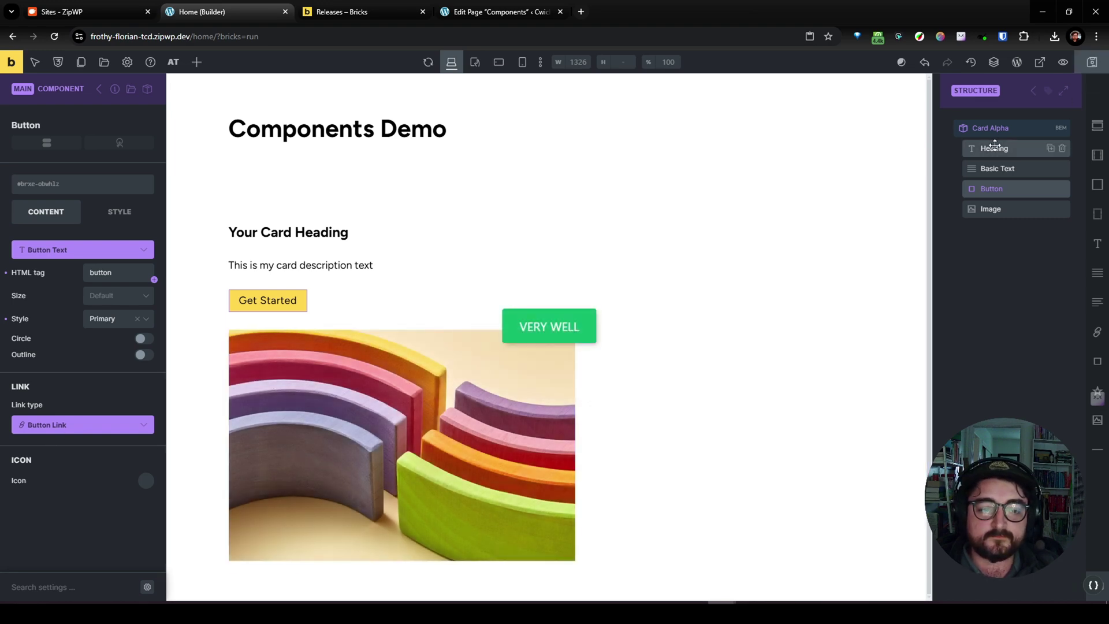
- Expand the card image's Style > Layout settings, then return to the page
left_click(984, 209)
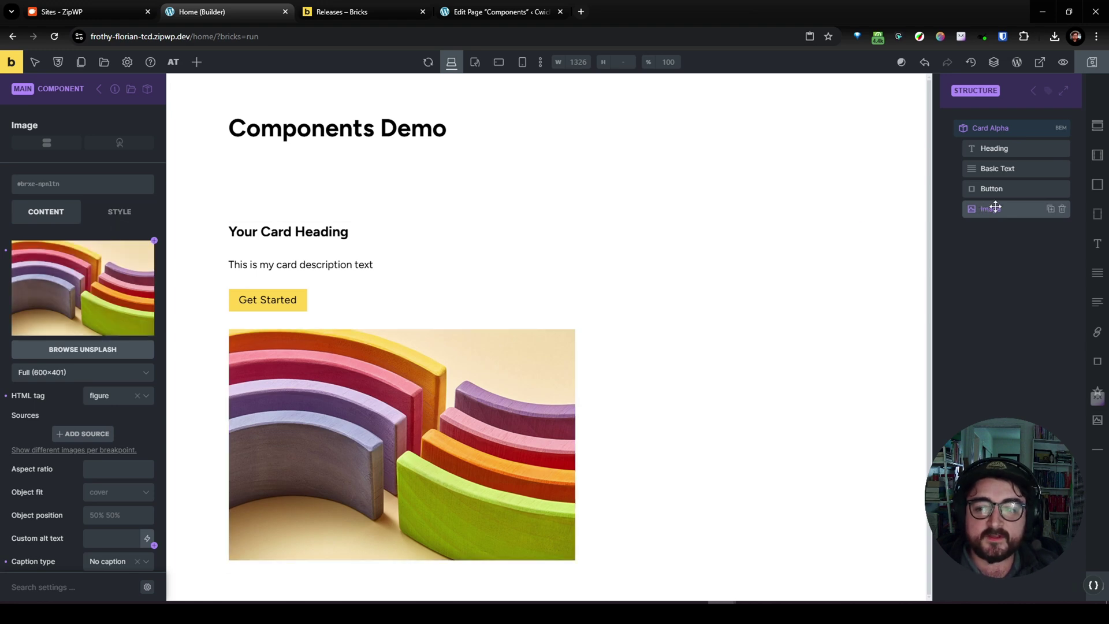
left_click(120, 212)
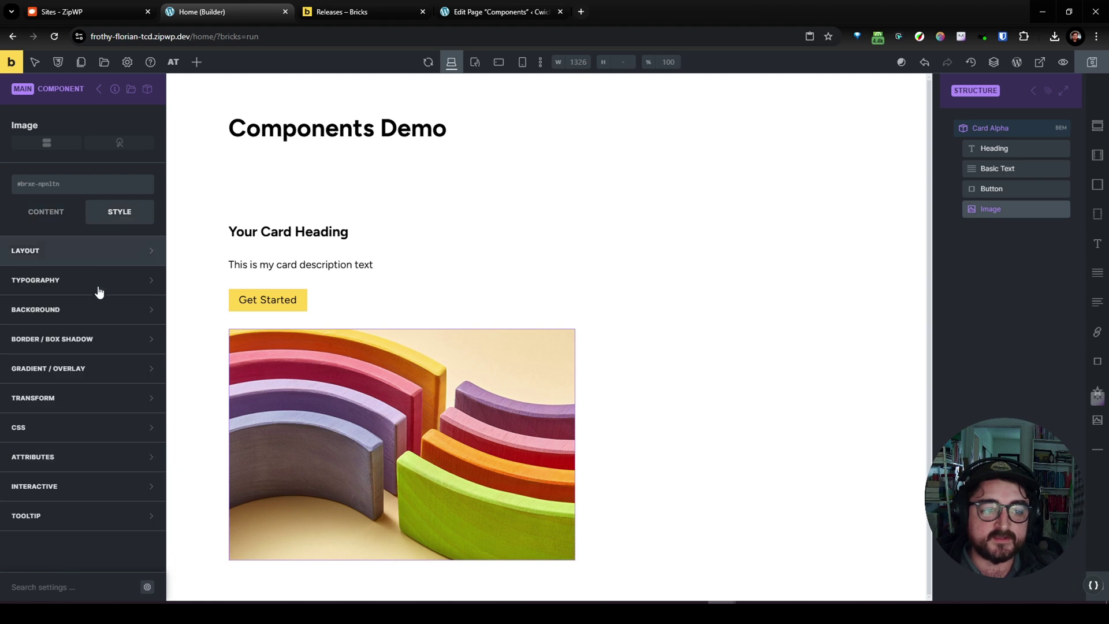
left_click(69, 252)
scroll(75, 317, "down", 4)
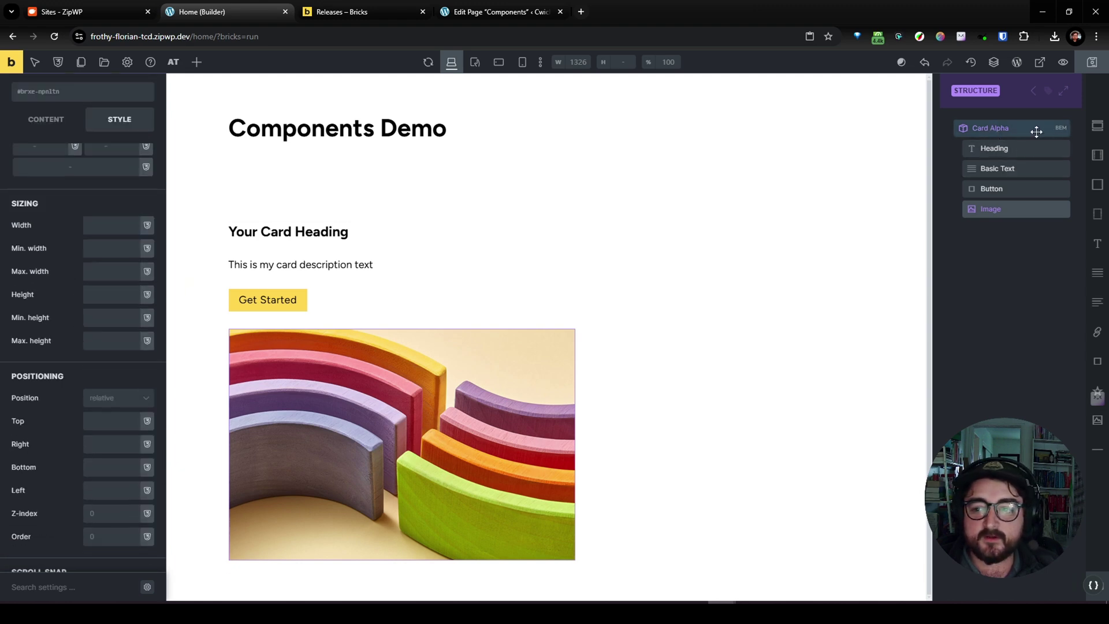
left_click(987, 129)
- Duplicate the Card Alpha instance twice to make three cards
left_click(947, 151)
left_click(1000, 198)
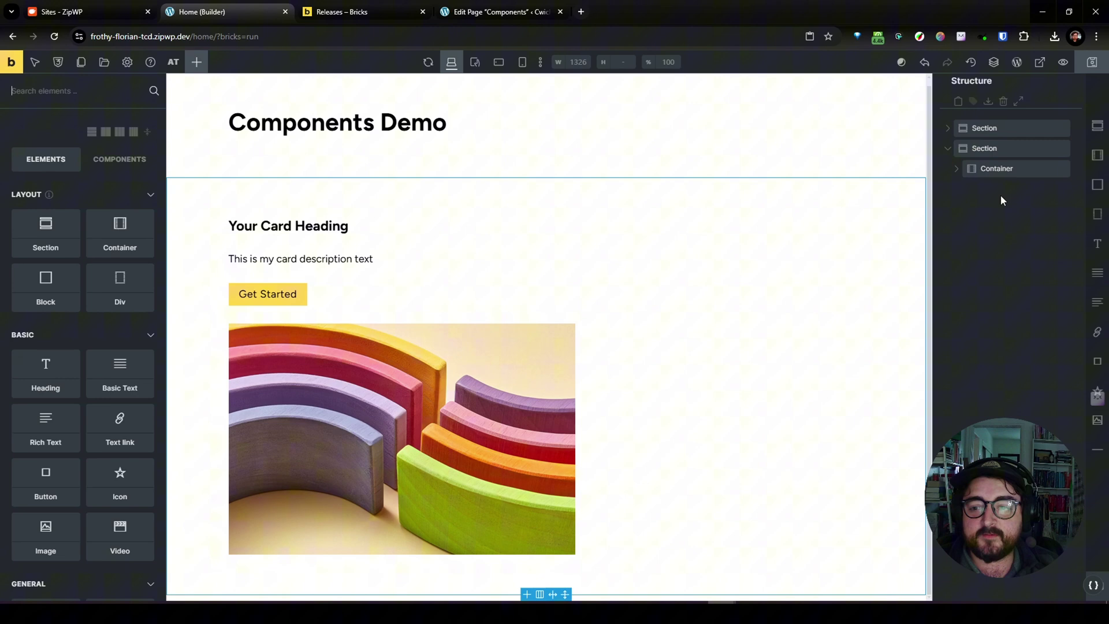
left_click(969, 169)
left_click(957, 169)
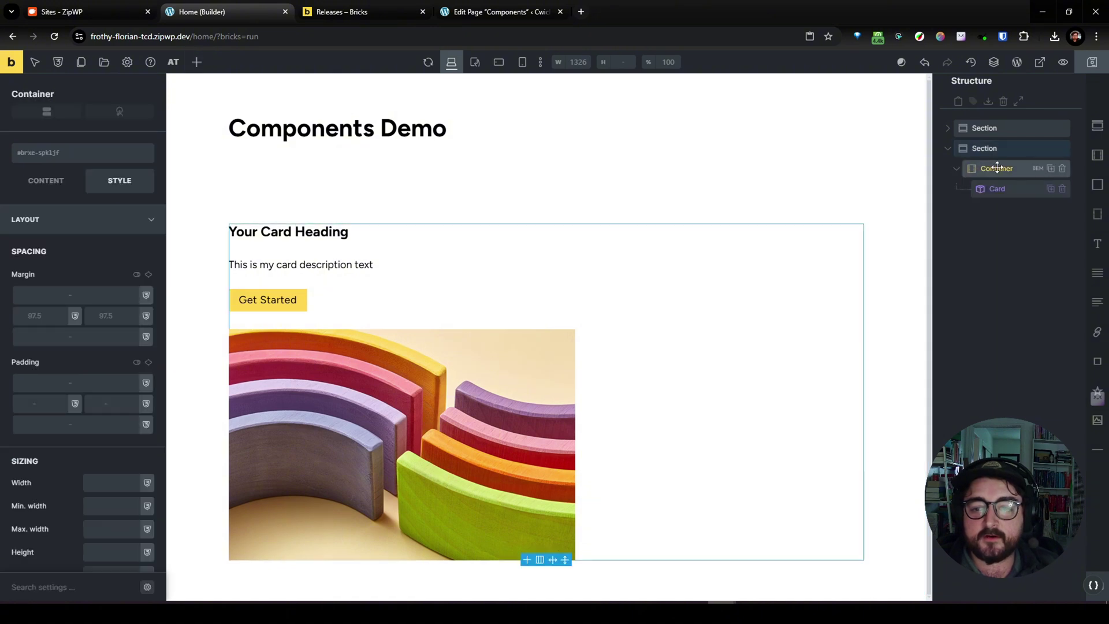
left_click(1028, 193)
left_click(1051, 188)
left_click(1051, 189)
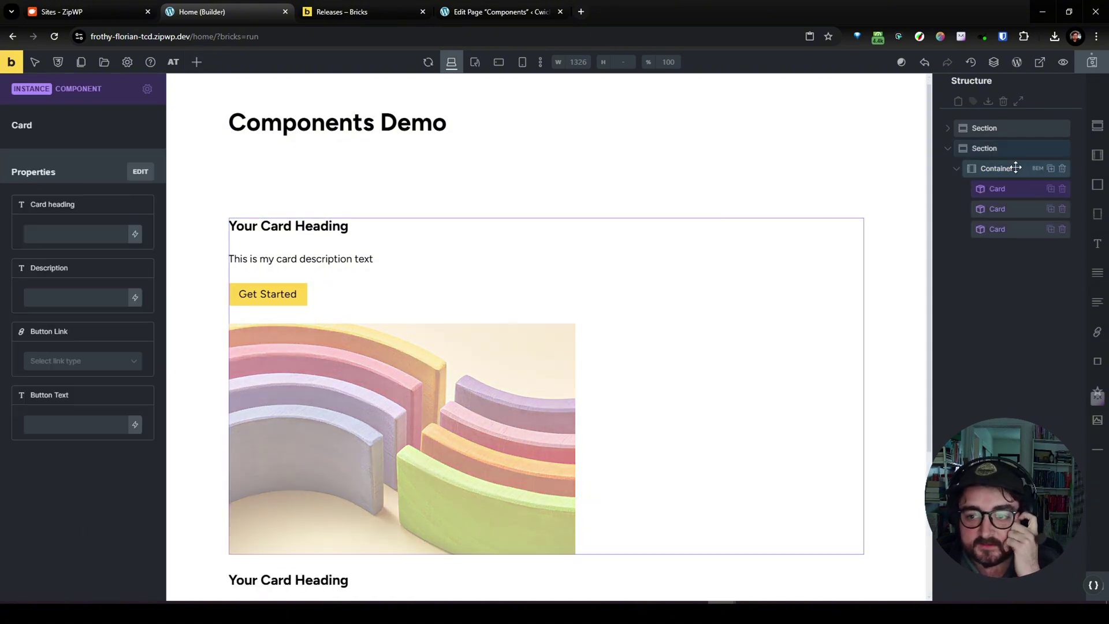
- Apply the automatic.css grid--auto-3 class to the container for a three-column grid
left_click(1014, 168)
left_click(46, 180)
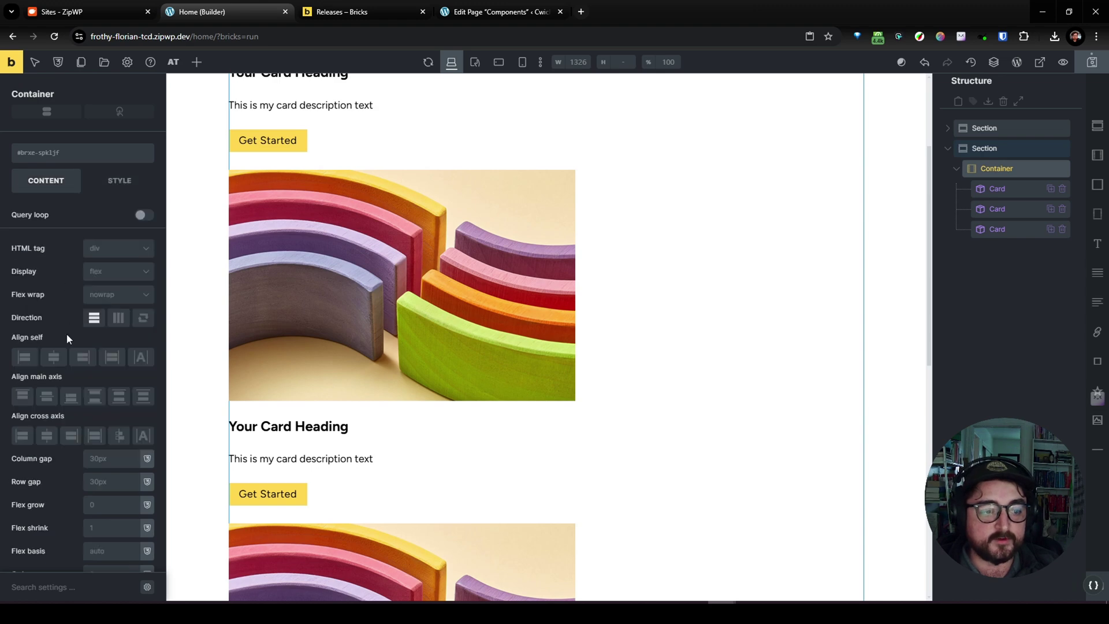
right_click(54, 158)
type("grid")
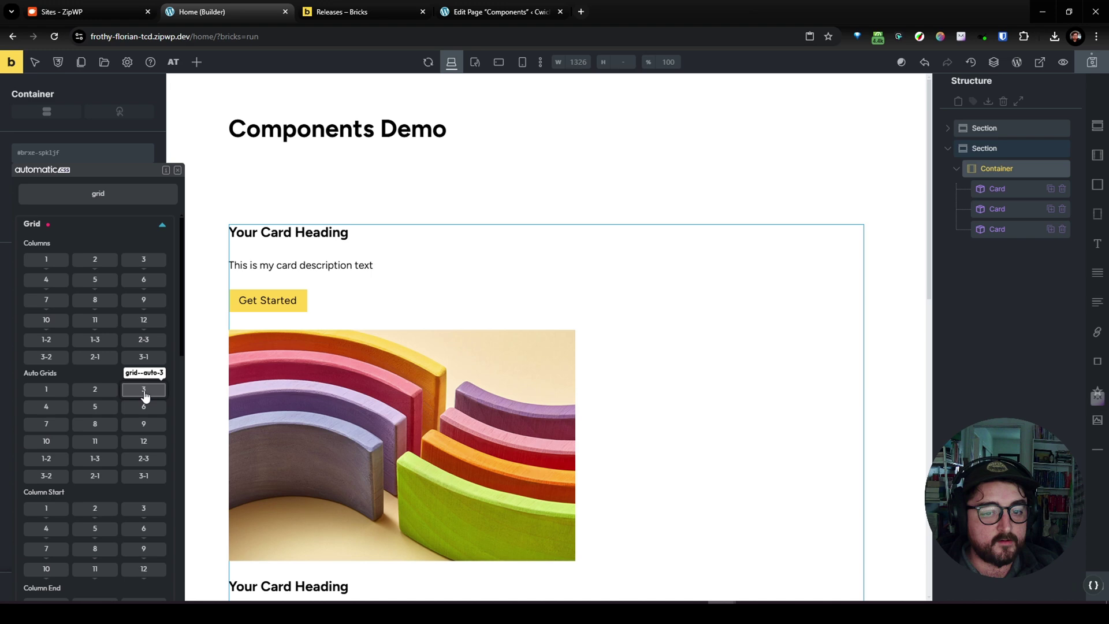
left_click(144, 396)
left_click(1036, 279)
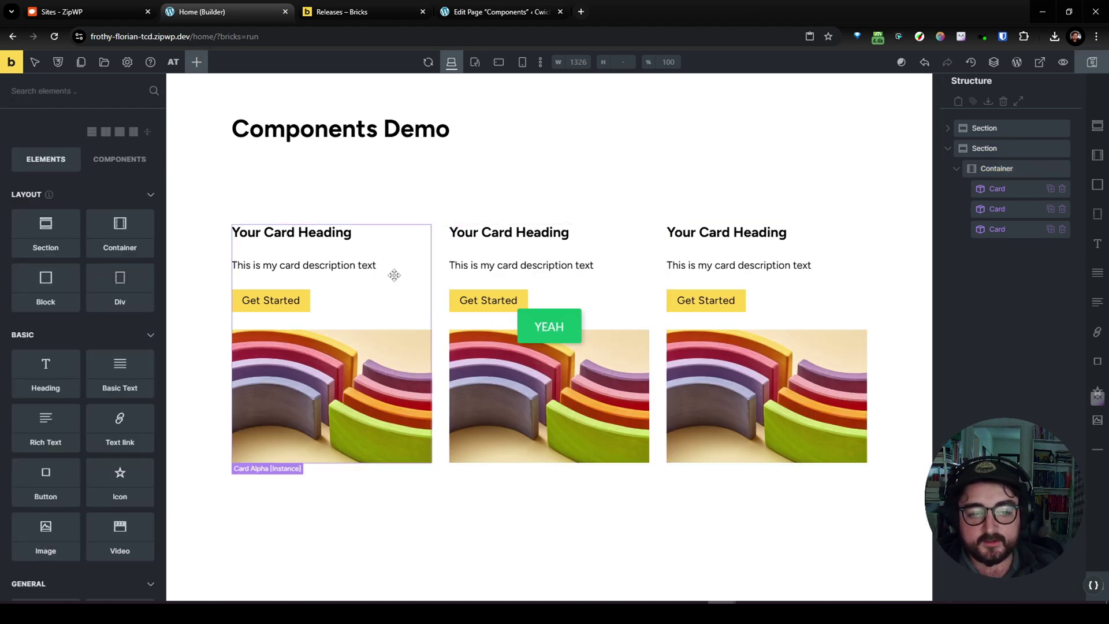
- Give the first card the heading 'Card #1' and description 'This is card one description text'
left_click(1002, 190)
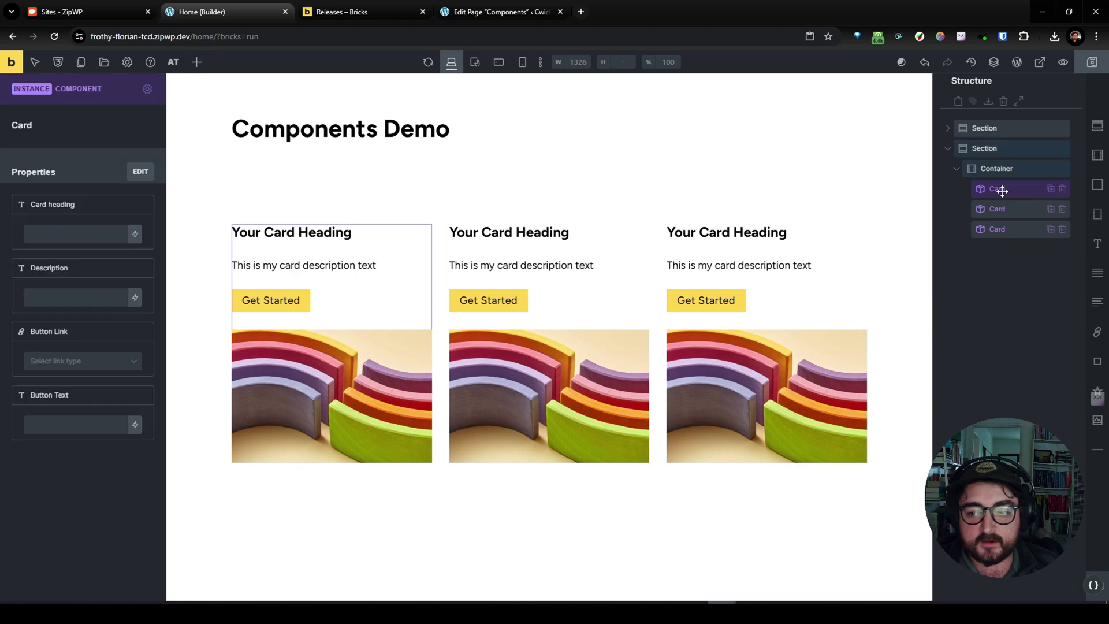
left_click(71, 235)
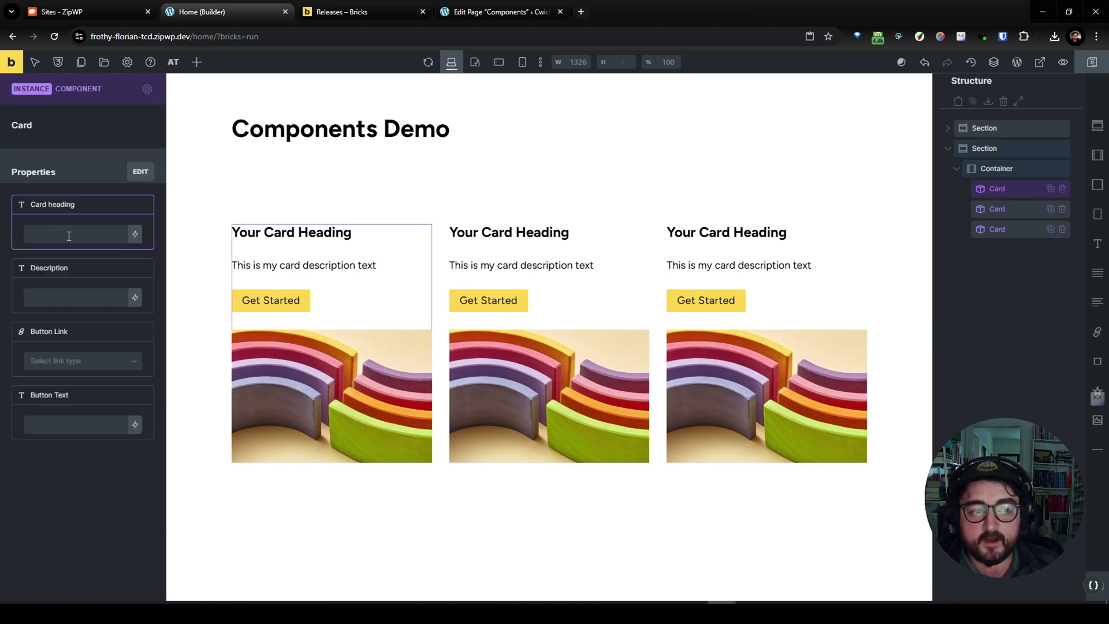
type("Card #1")
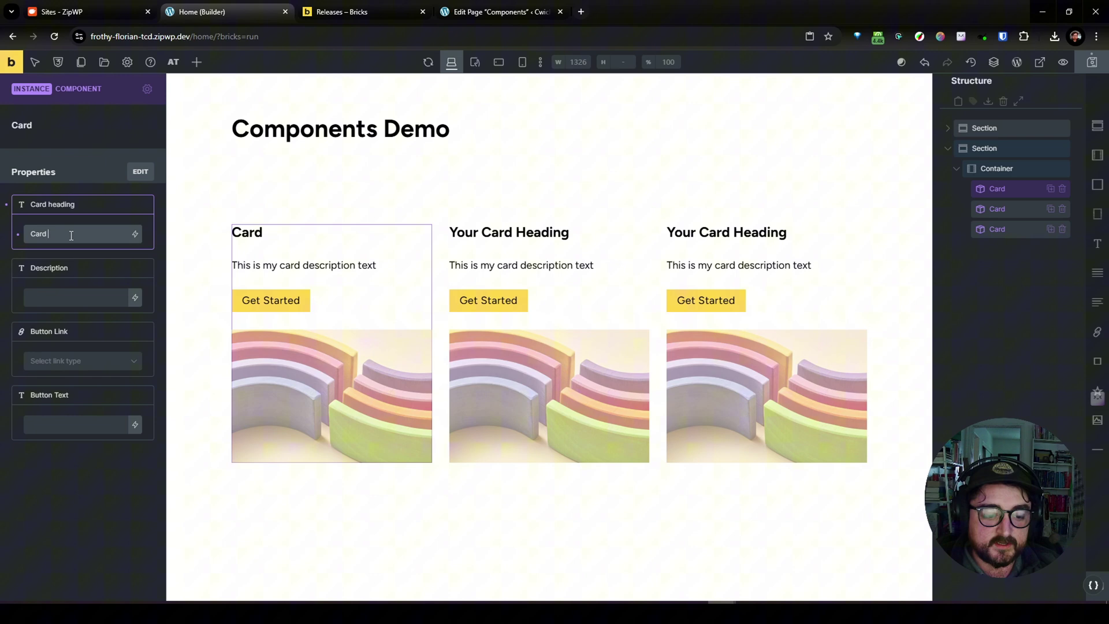
left_click(57, 299)
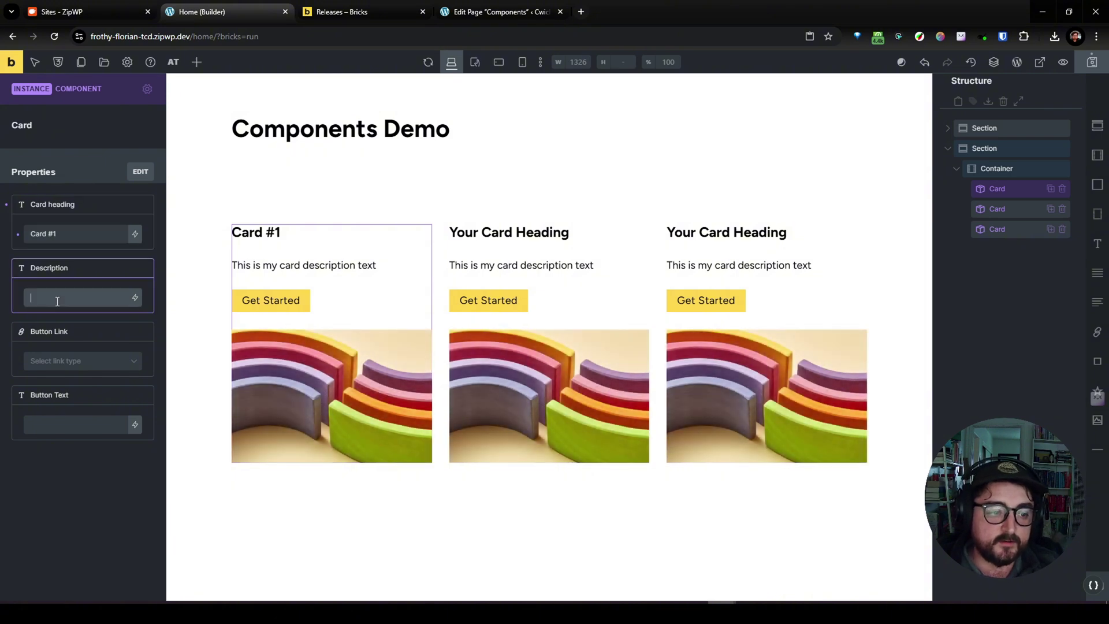
type("This is card o")
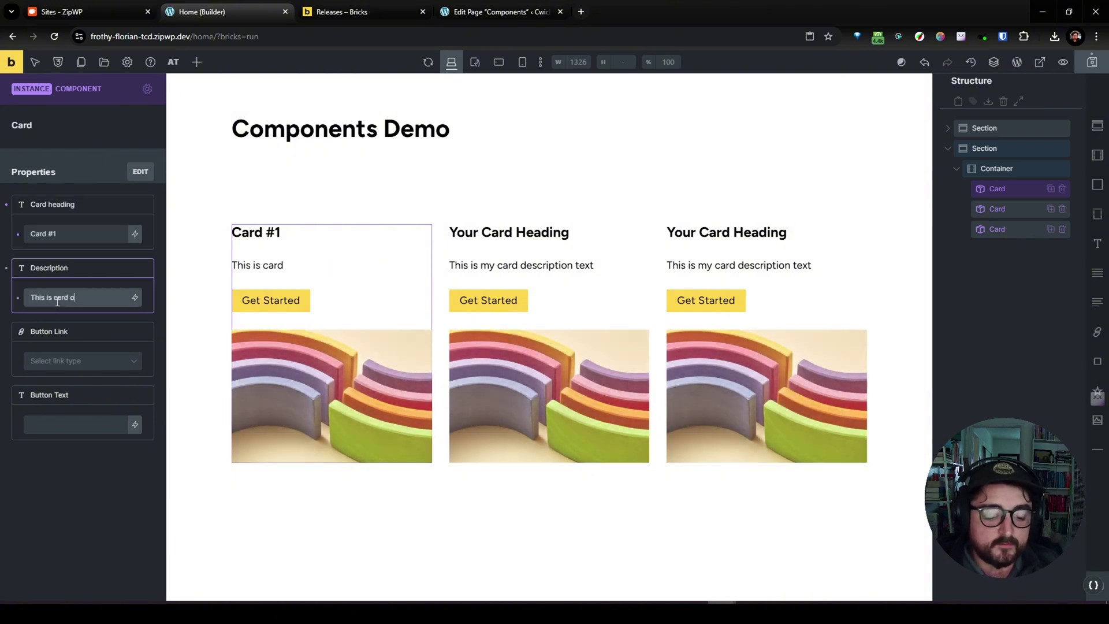
type("ne description tex")
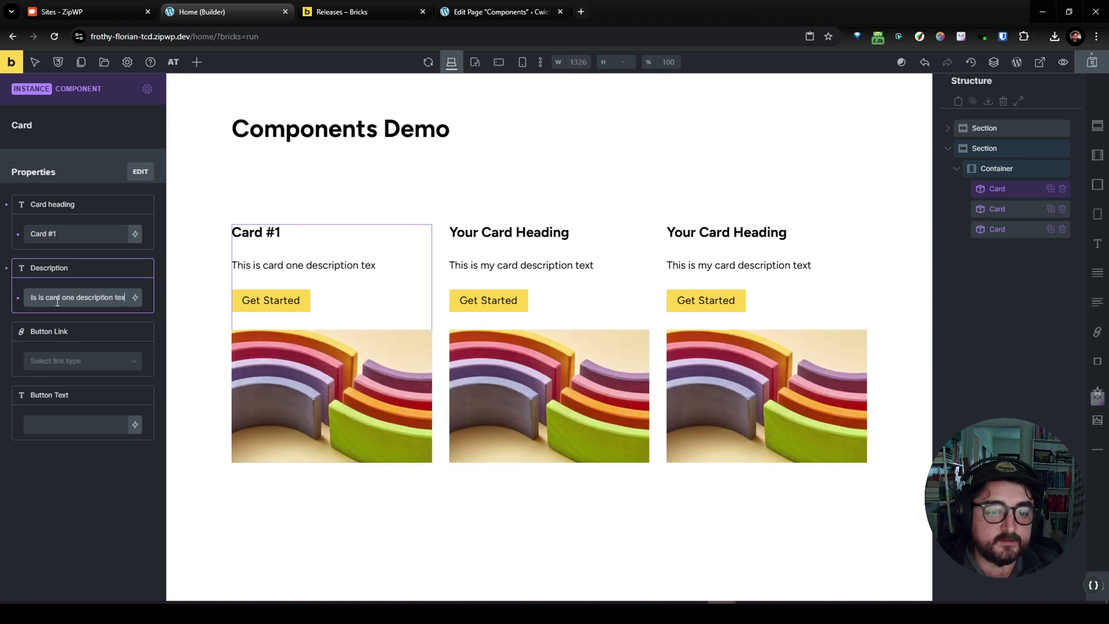
type("t")
- Set the first card's button text to 'Learn More', leaving the button link type unset
left_click(67, 361)
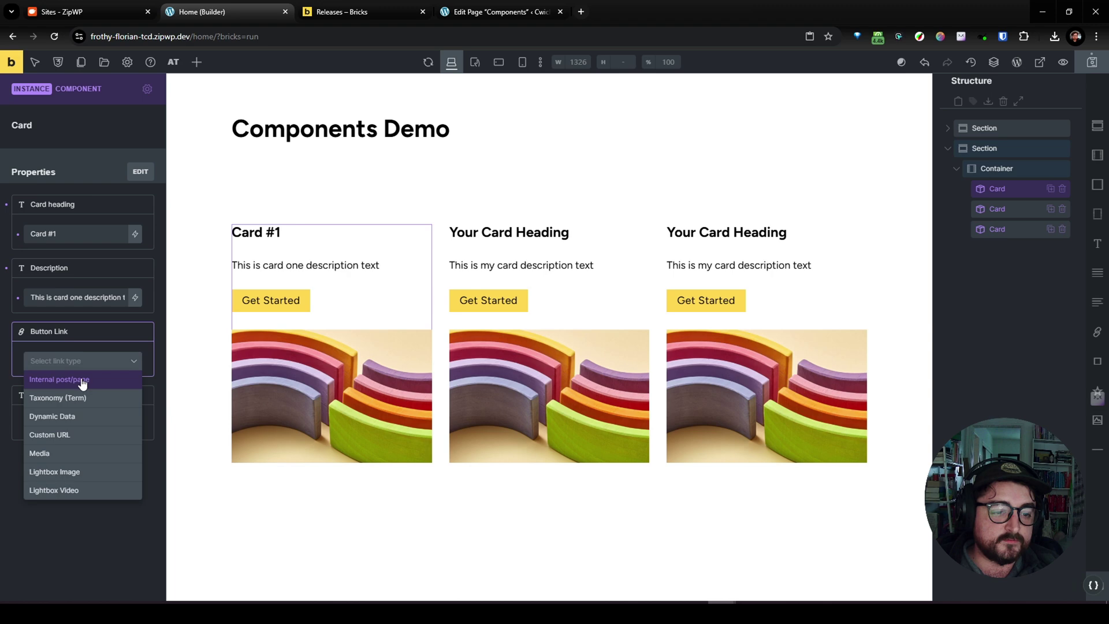
left_click(77, 369)
left_click(103, 366)
left_click(79, 417)
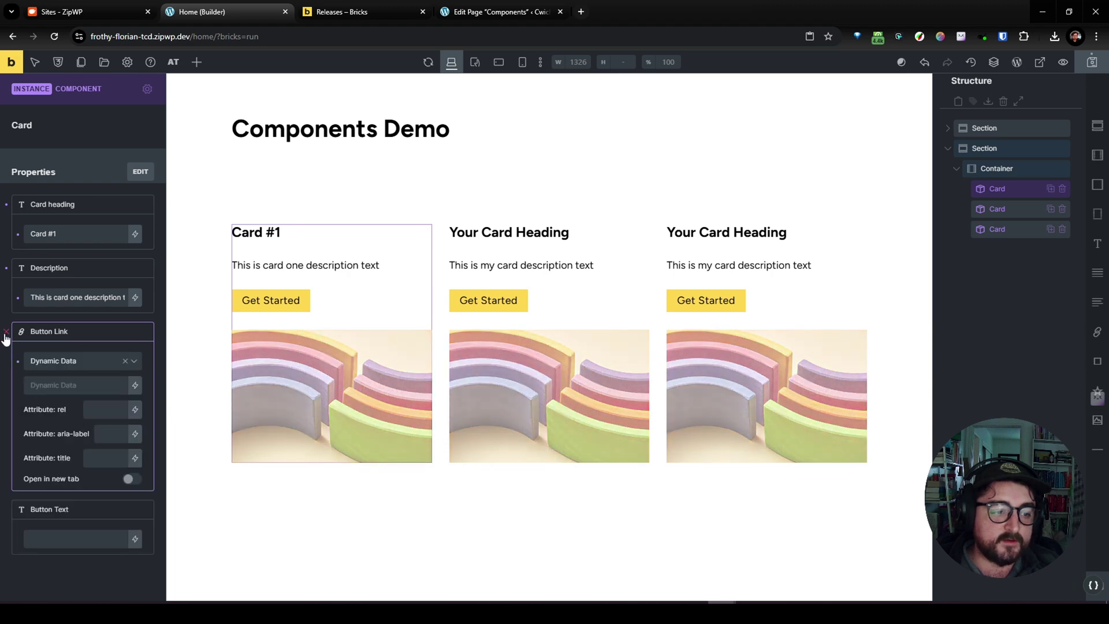
key("ctrl+z")
left_click(53, 426)
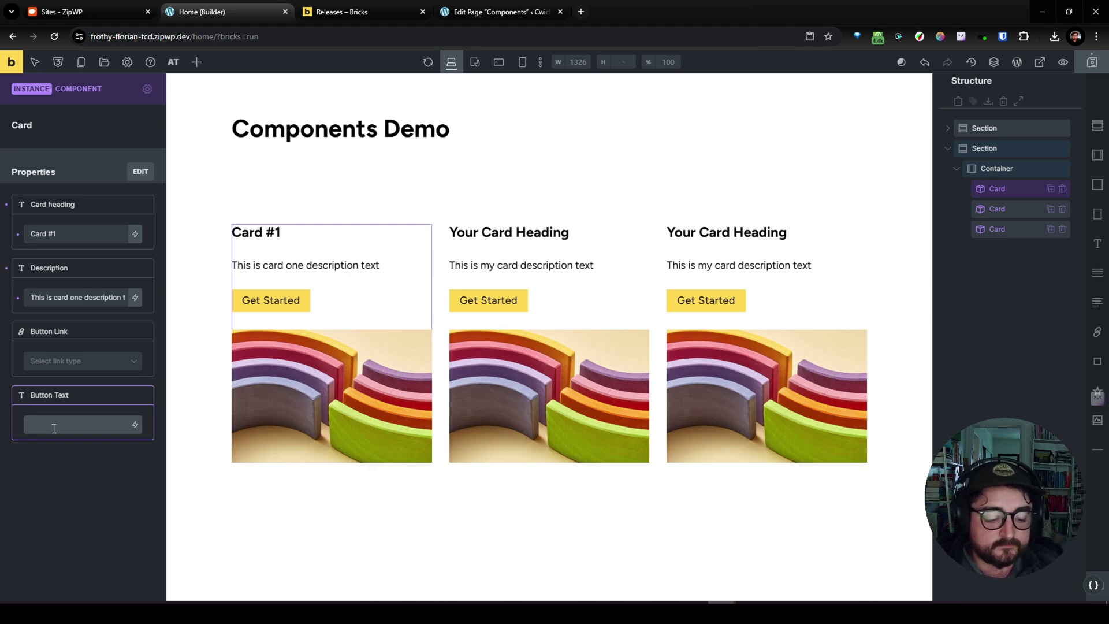
type("Learn More")
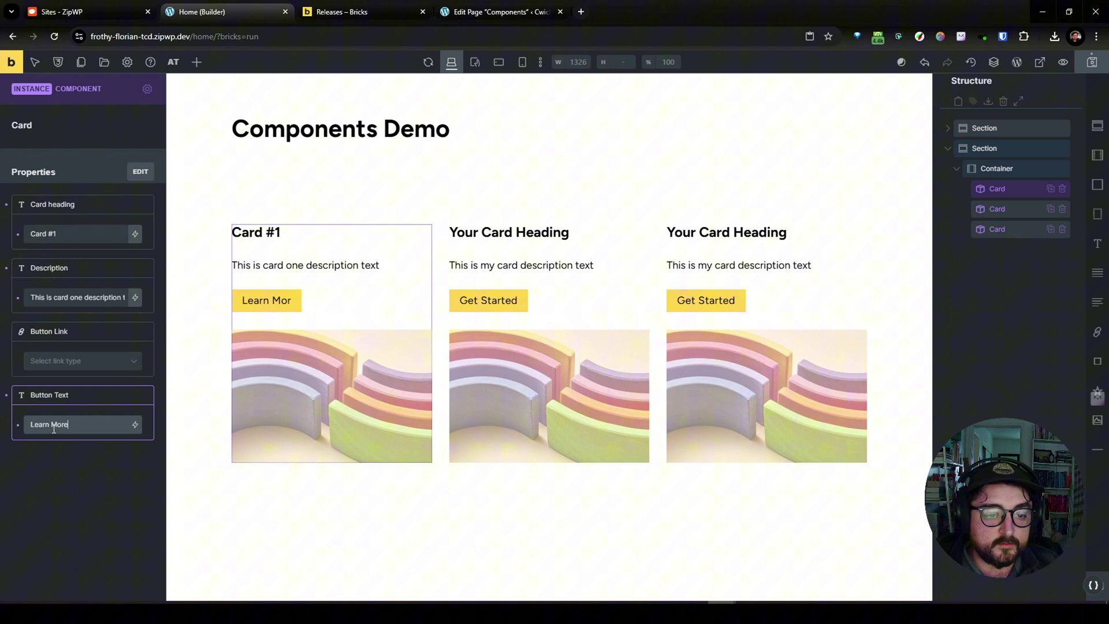
left_click(81, 424)
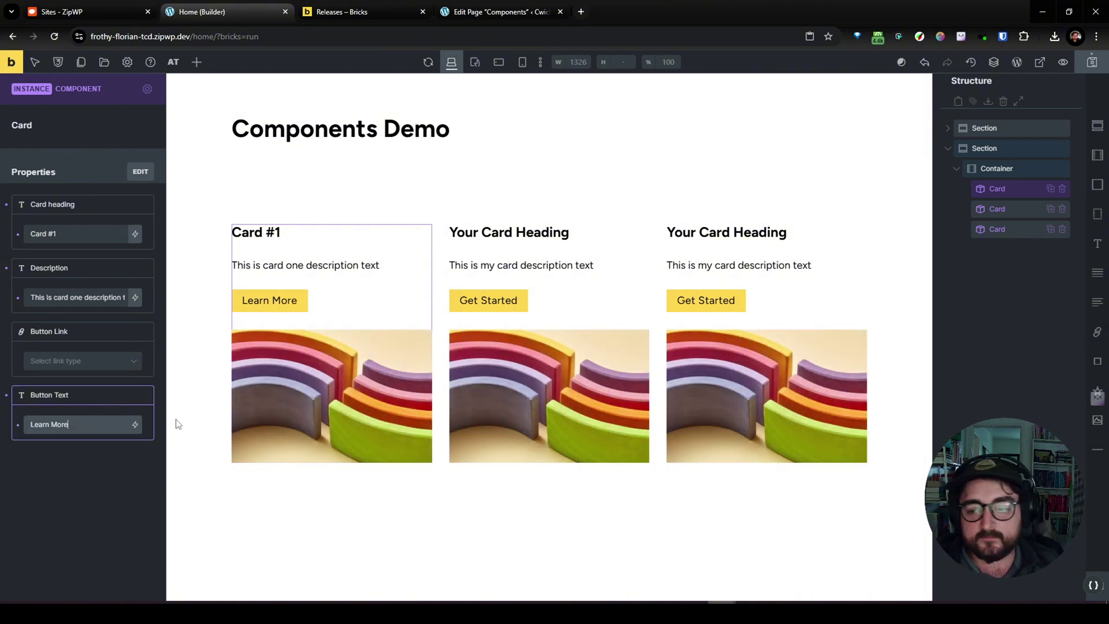
left_click(965, 345)
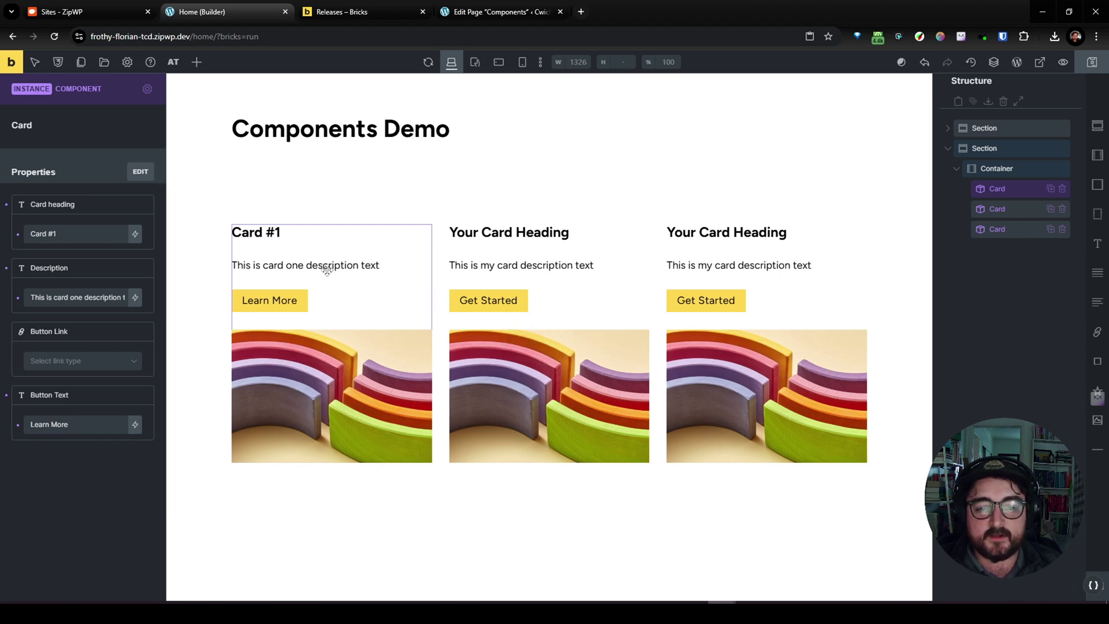
- Give the second card the heading 'Card #2'
left_click(537, 233)
left_click(101, 234)
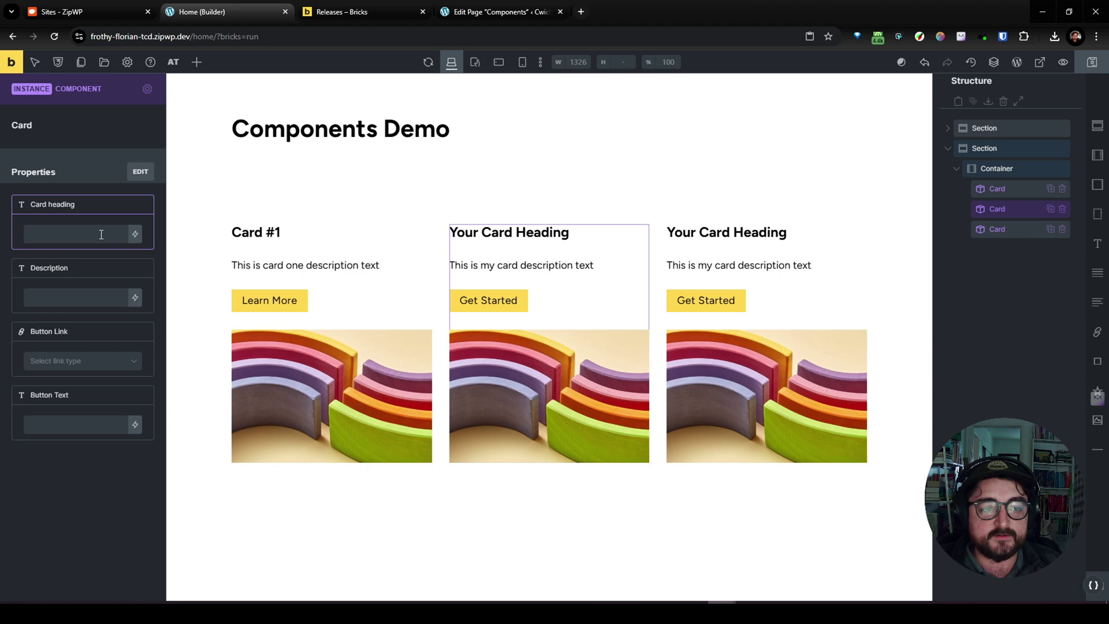
type("Card #2")
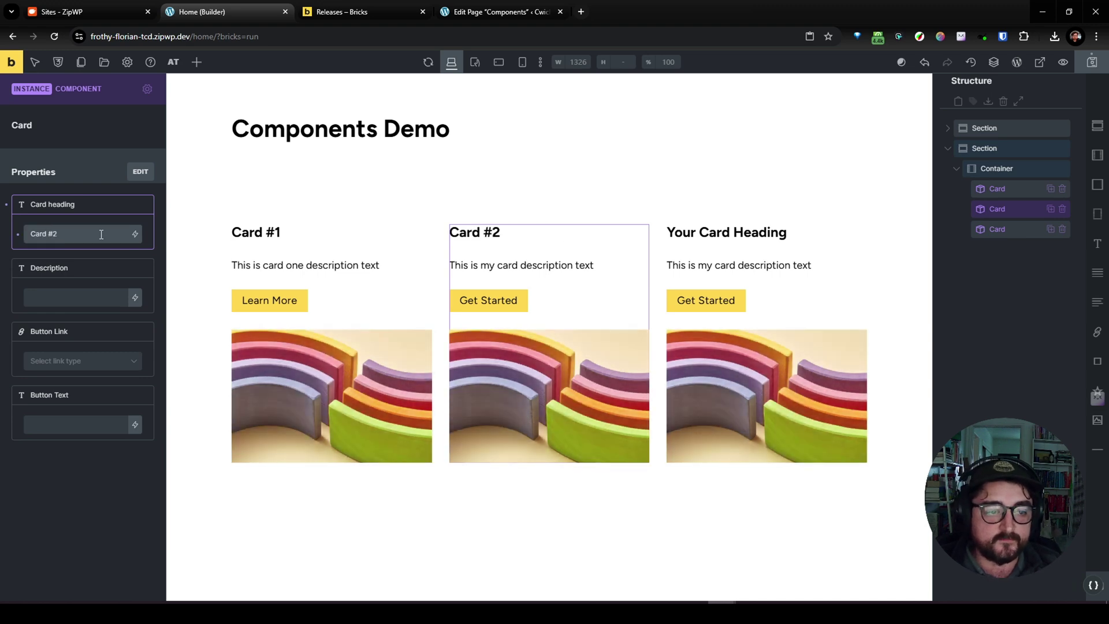
key("ctrl+a")
- Reuse the first card's description on the second card, changing 'one' to 'two'
left_click(281, 268)
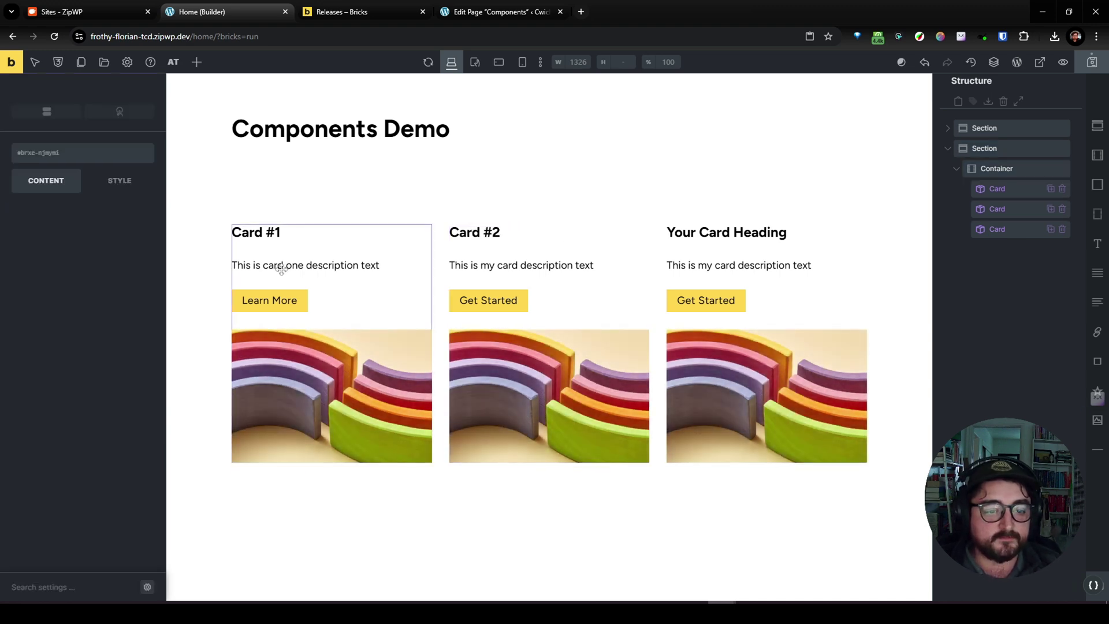
left_click(86, 296)
key("ctrl+a")
key("ctrl+c")
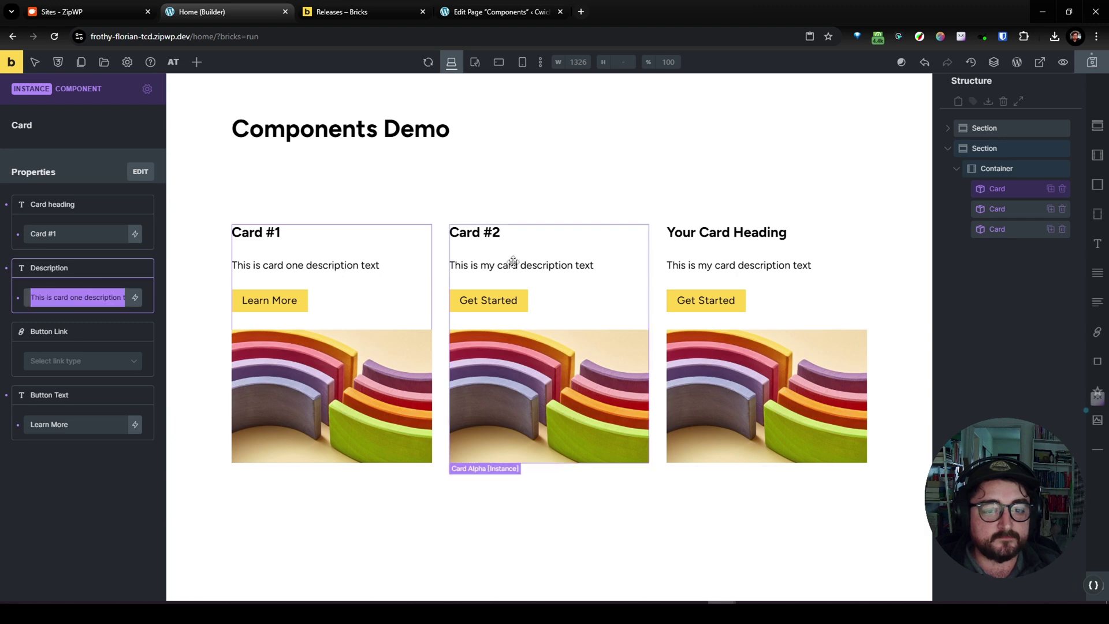
left_click(510, 258)
key("ctrl+v")
left_click_drag(84, 297, 67, 297)
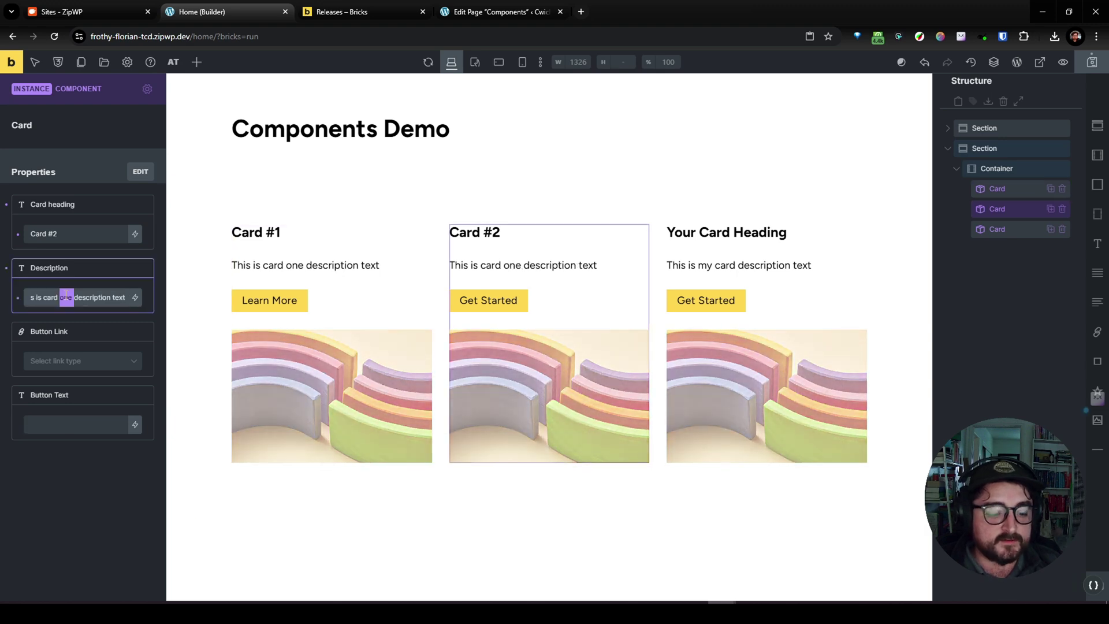
type("two")
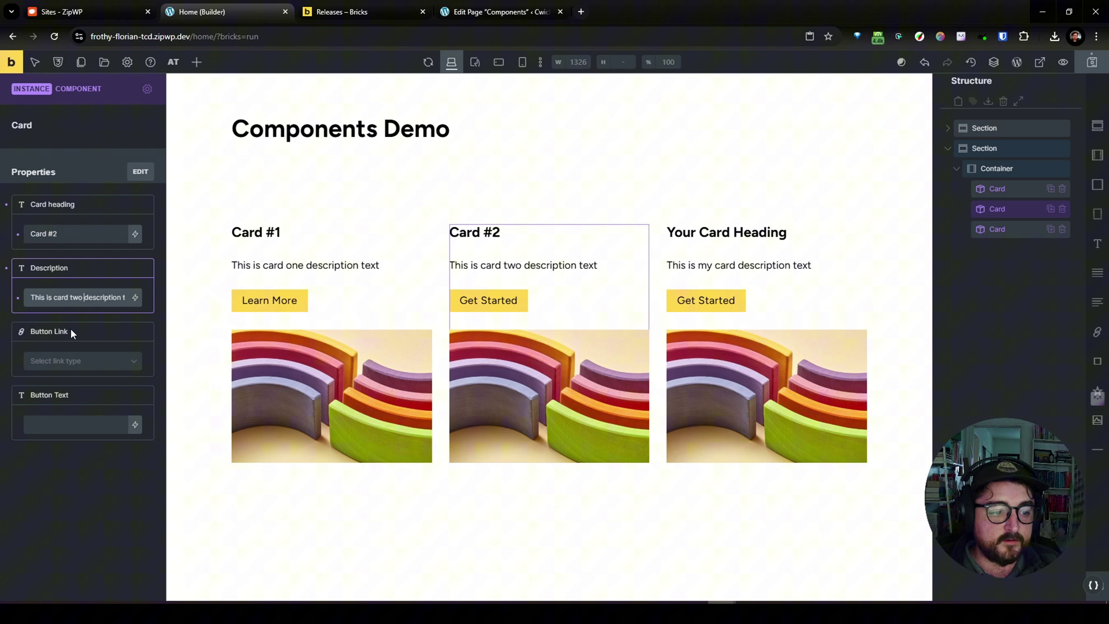
- Set the second card's button text to 'Card Two!' and save the page
left_click(69, 423)
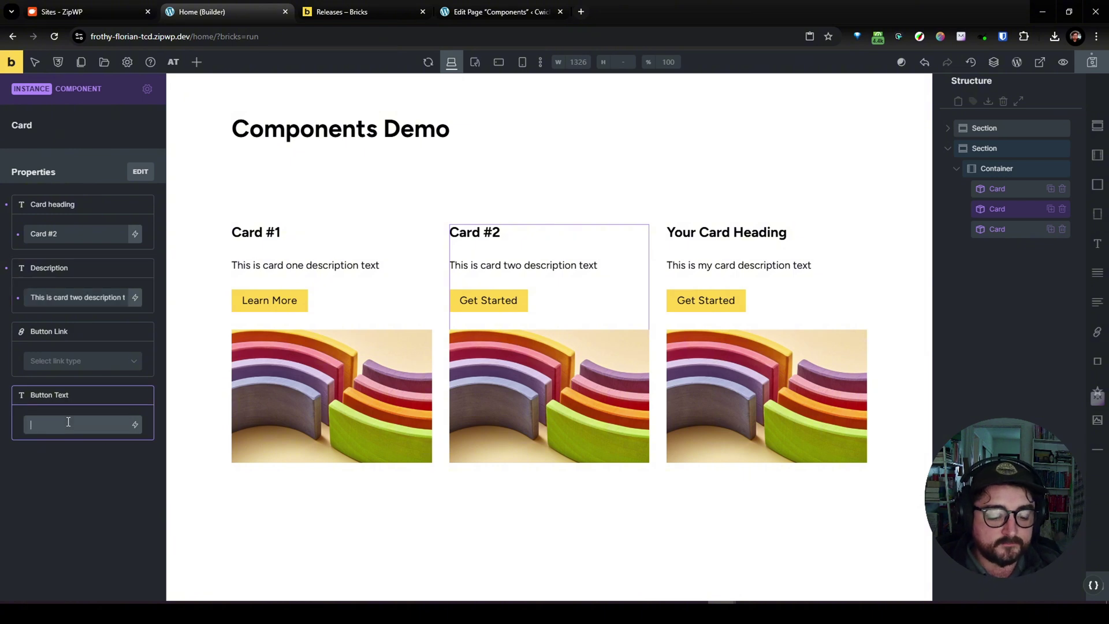
type("G")
key("BackSpace")
type("Car")
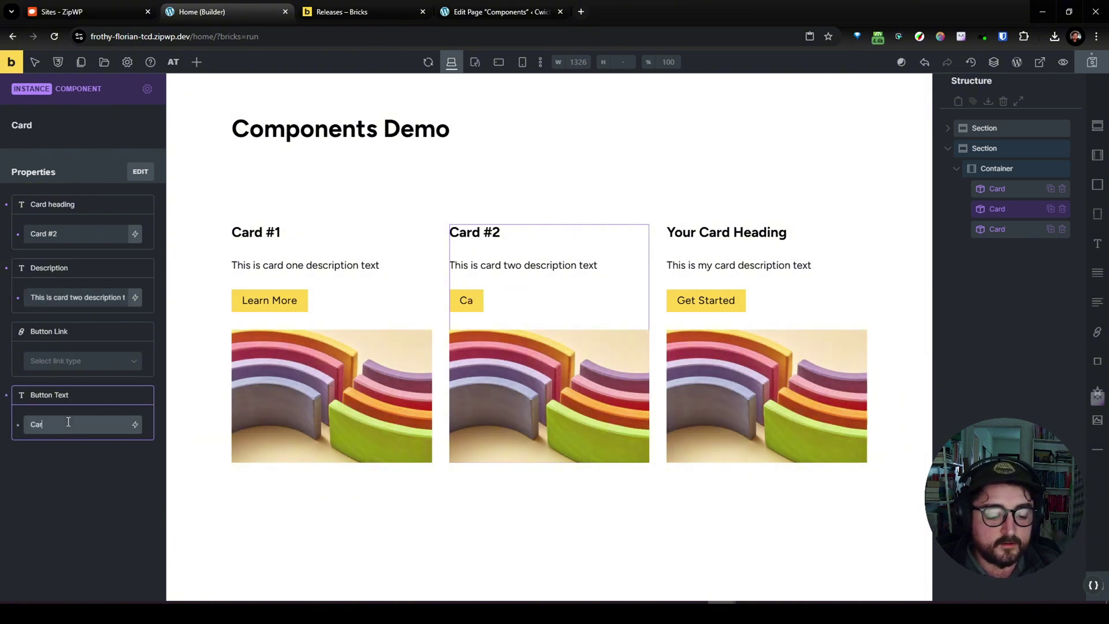
type("d Two!")
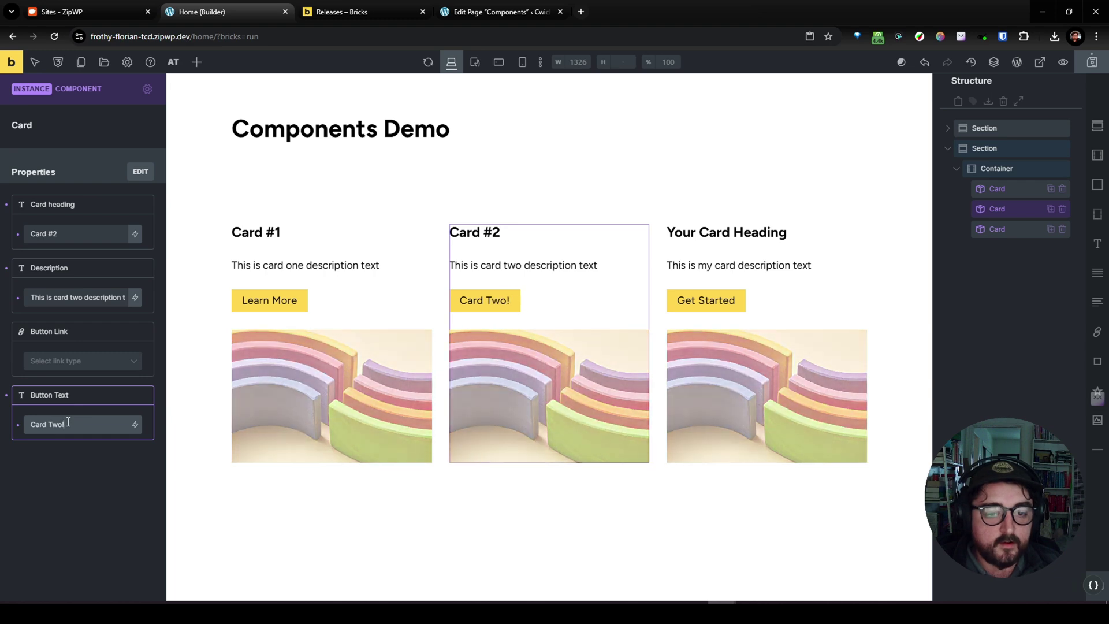
left_click(1092, 62)
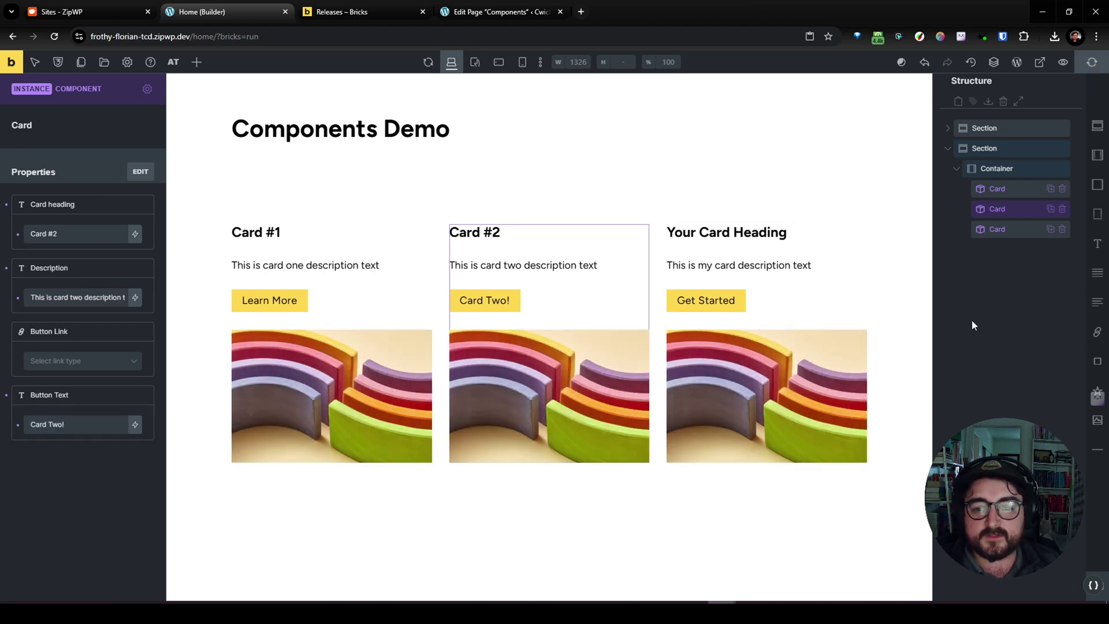
- Switch between the first and second cards to compare their property overrides
left_click(998, 189)
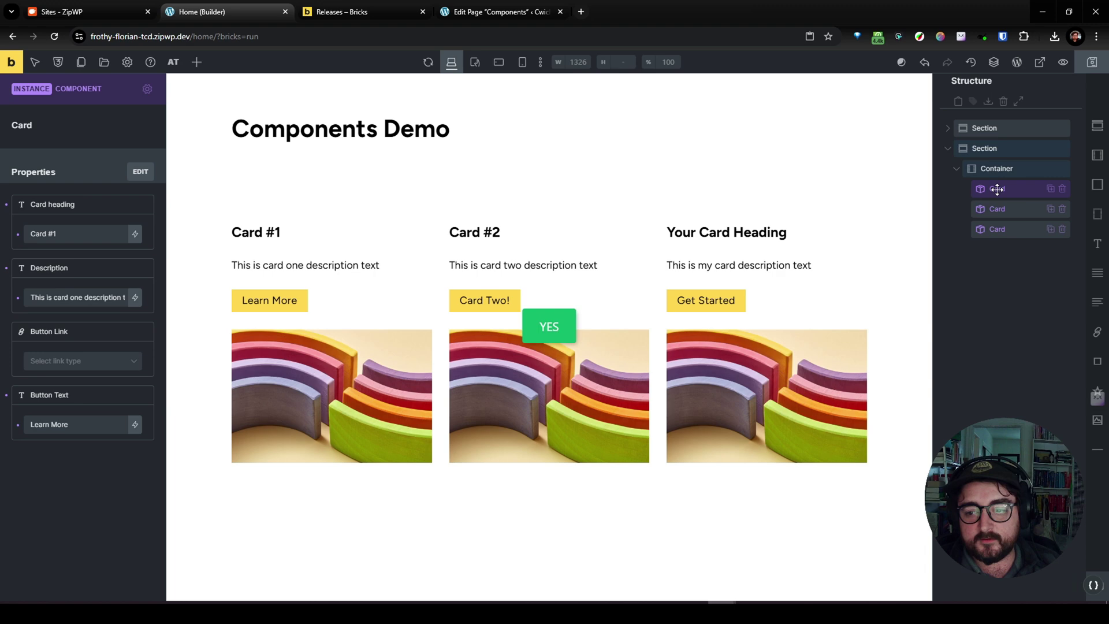
left_click(1001, 209)
left_click(1000, 195)
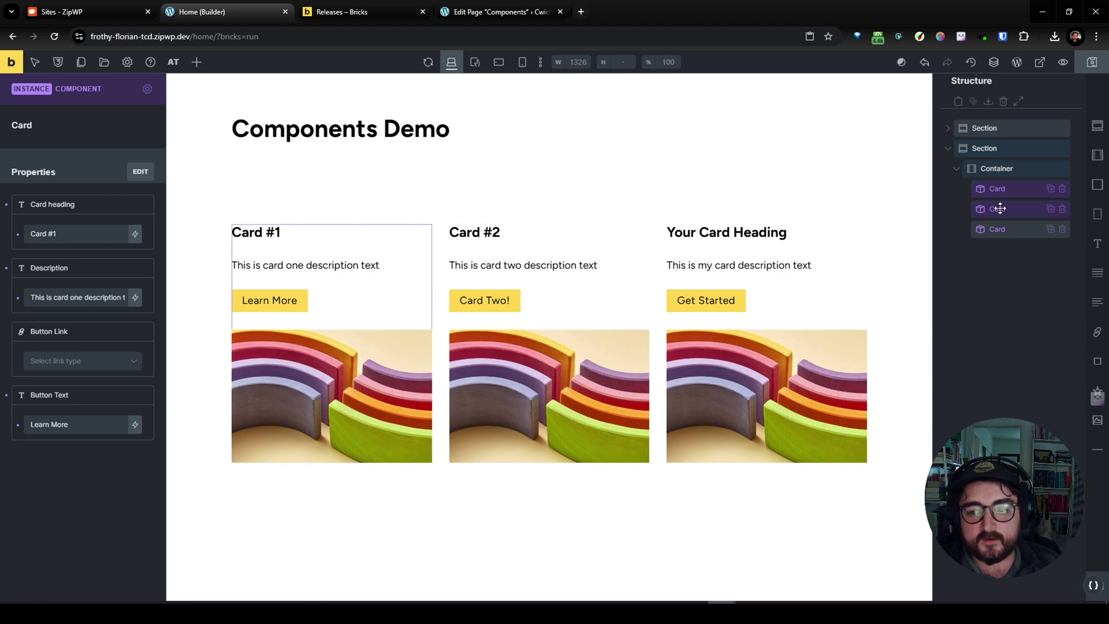
left_click(1000, 209)
left_click(999, 191)
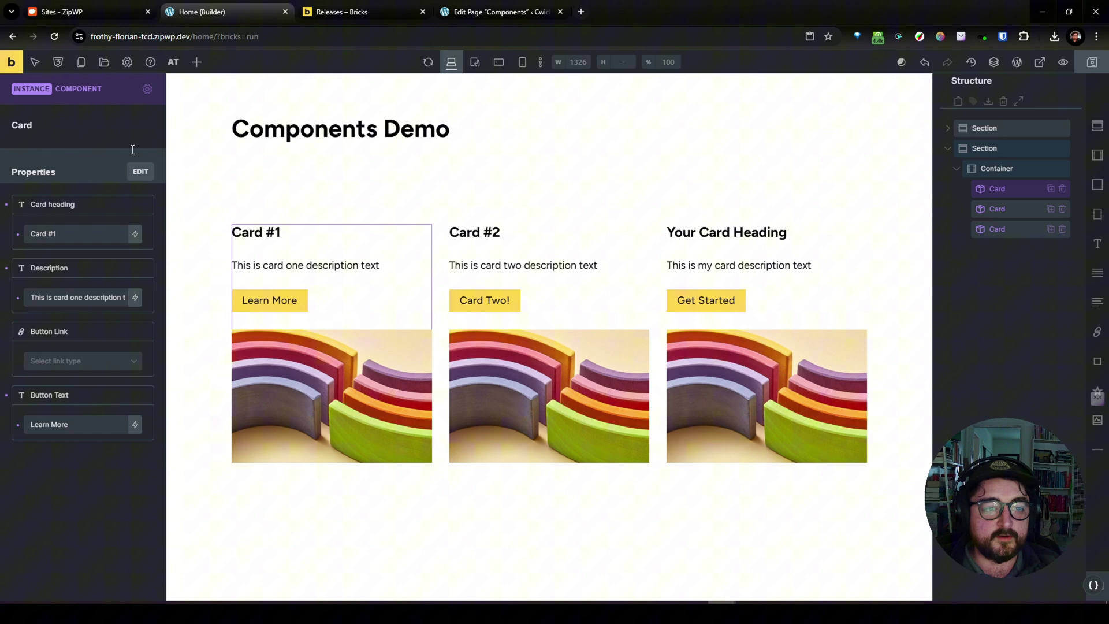
- In the Card Alpha main component, set the card padding to the ACSS medium space
left_click(141, 173)
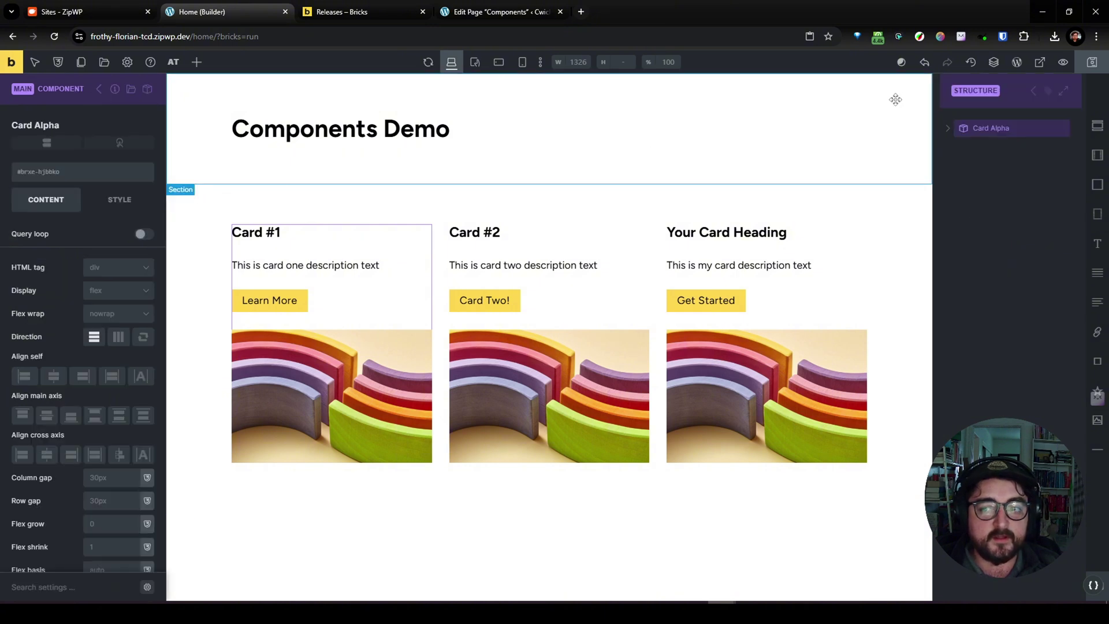
left_click(949, 129)
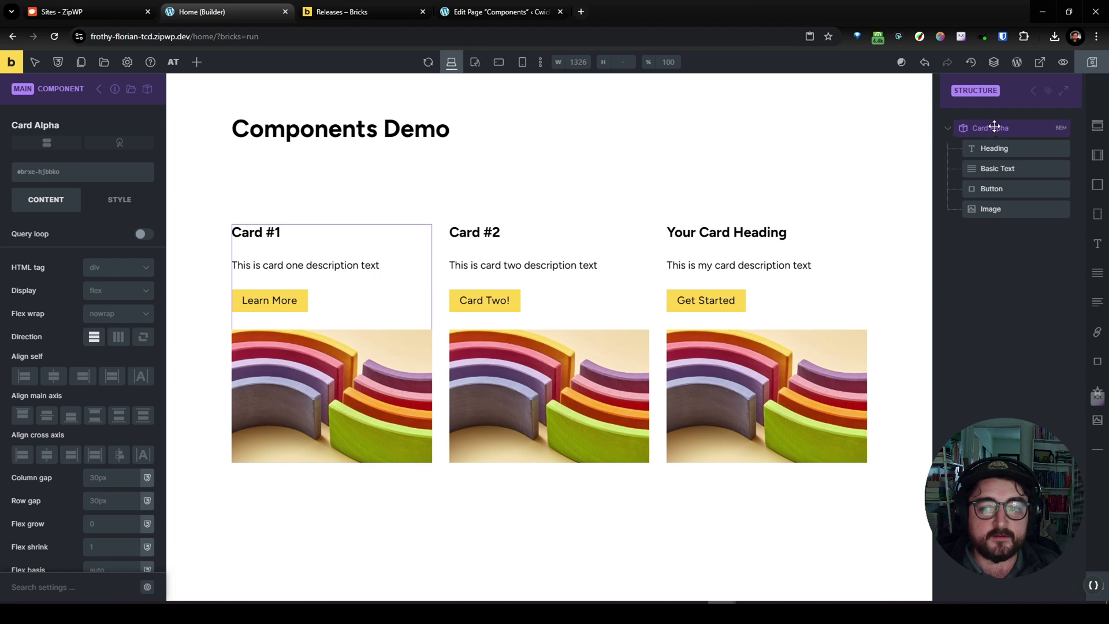
left_click(118, 201)
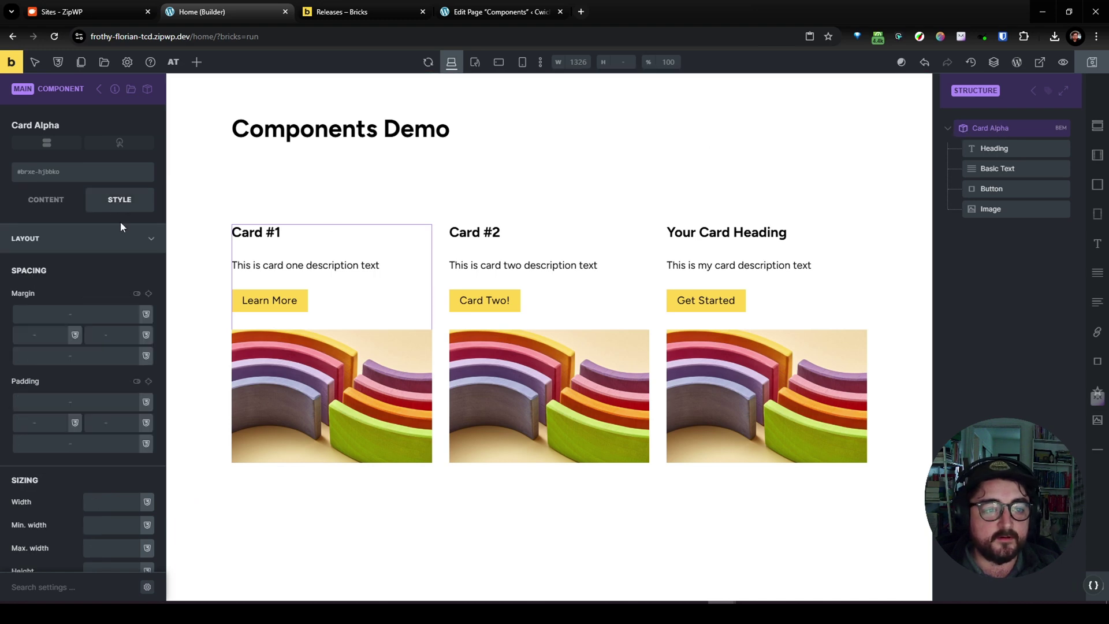
left_click(149, 381)
left_click(133, 139)
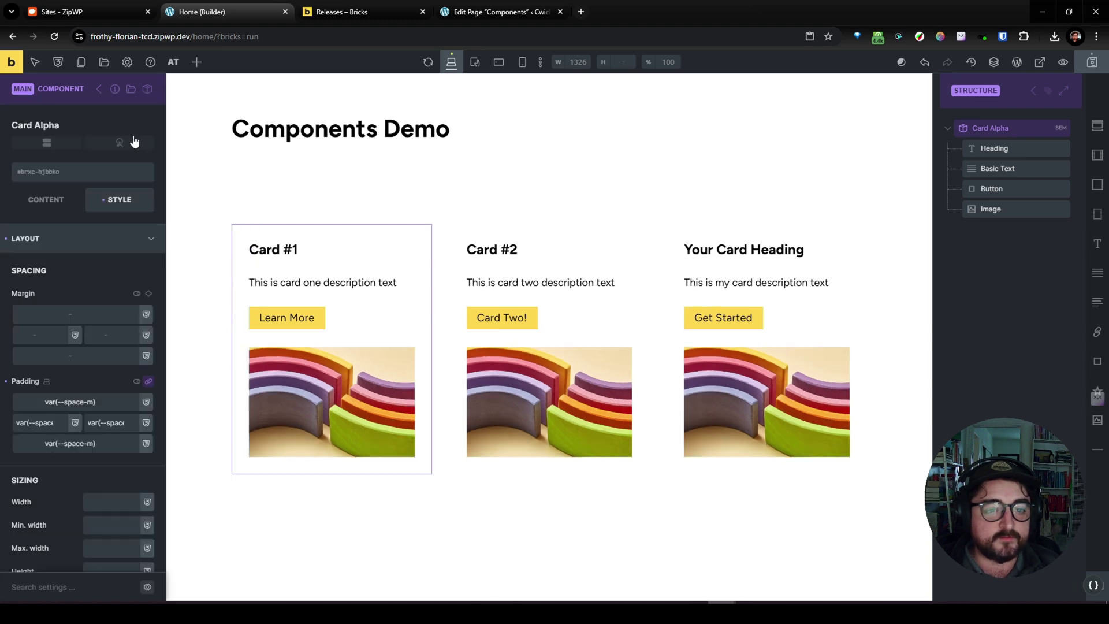
left_click(72, 240)
- Give the card a bg-light light grey background colour
left_click(78, 305)
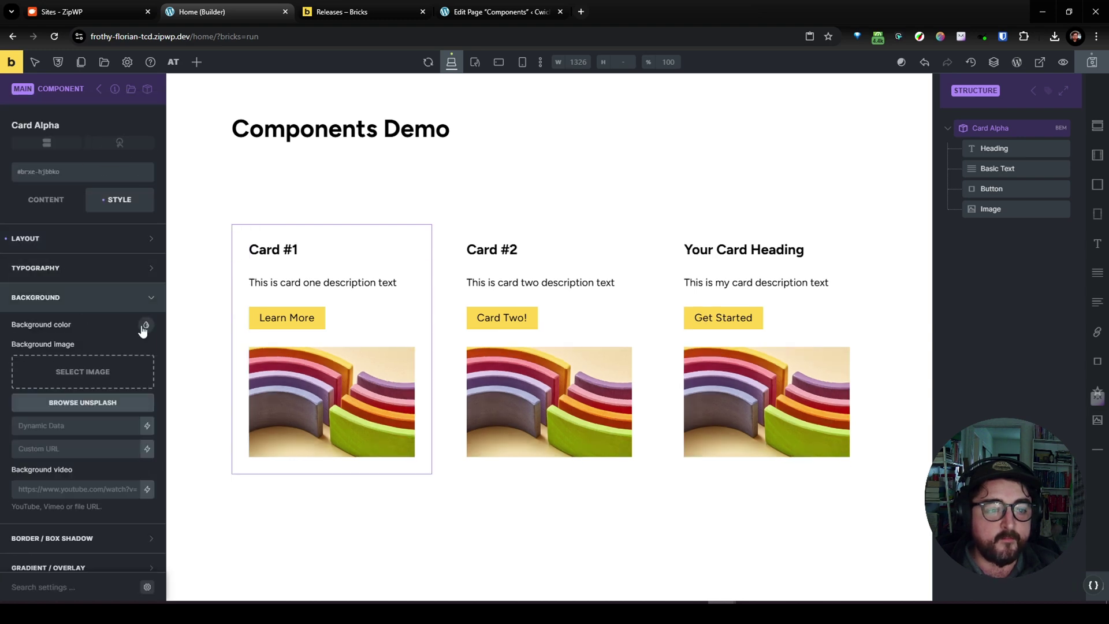
left_click(142, 329)
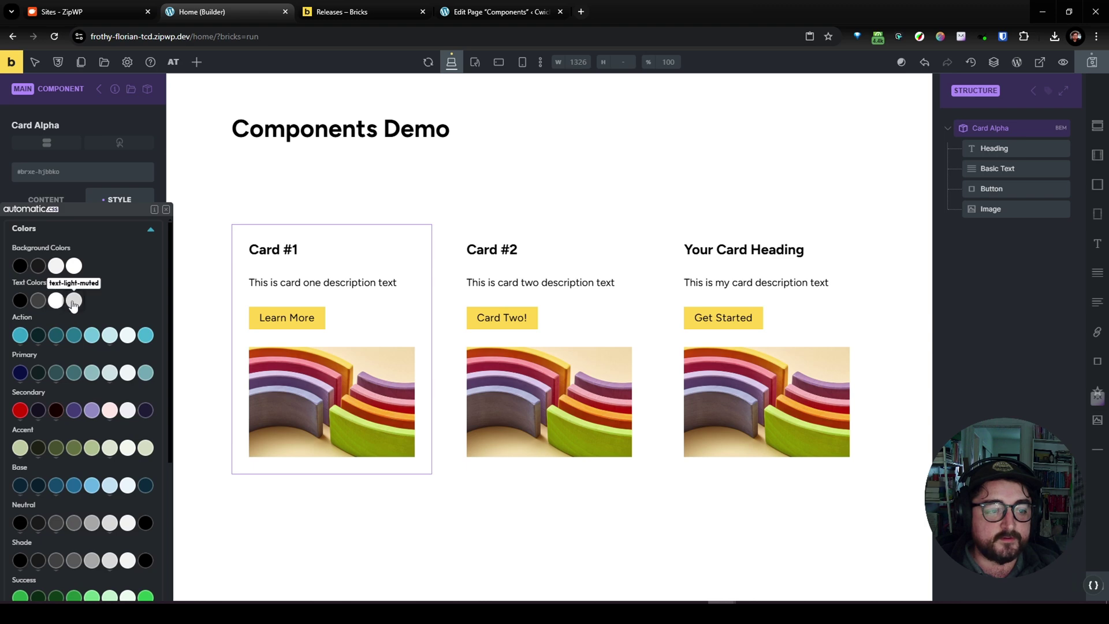
left_click(56, 270)
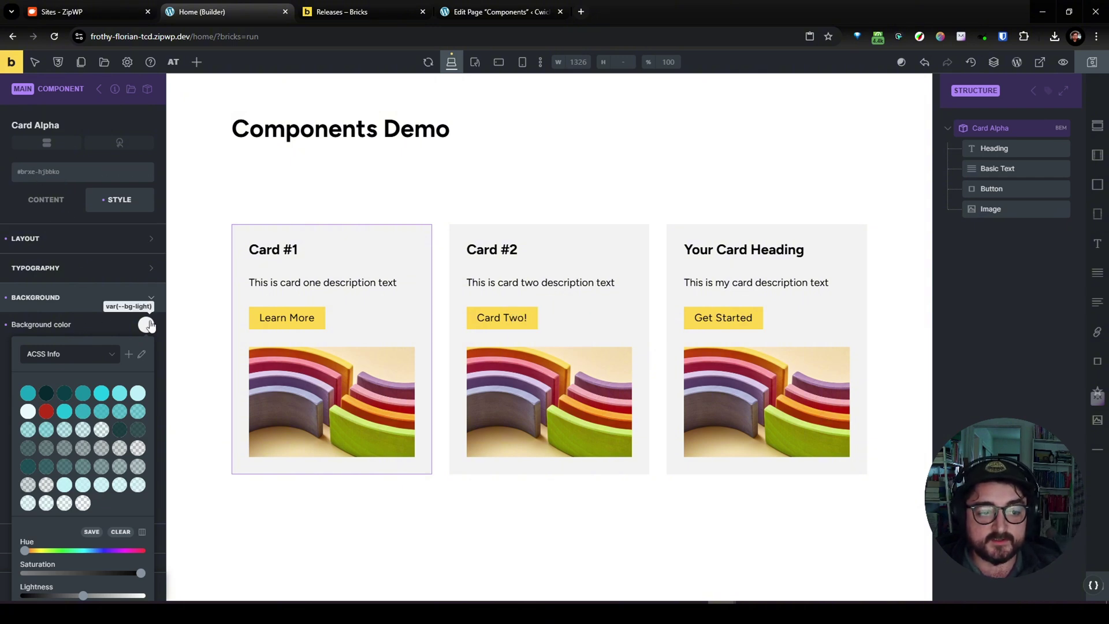
left_click(97, 320)
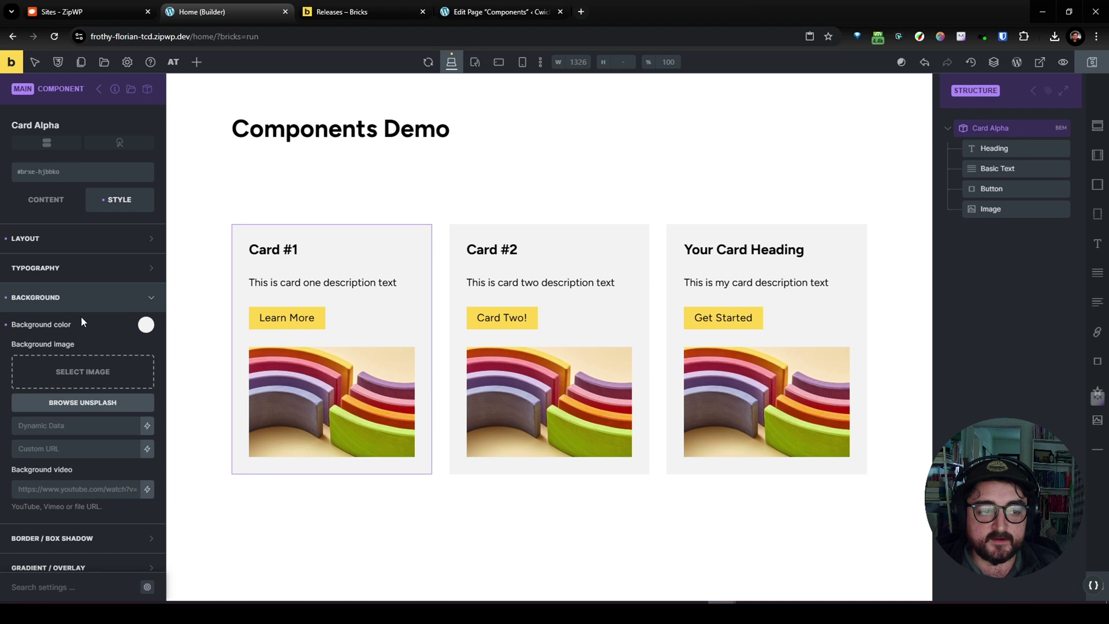
left_click(84, 298)
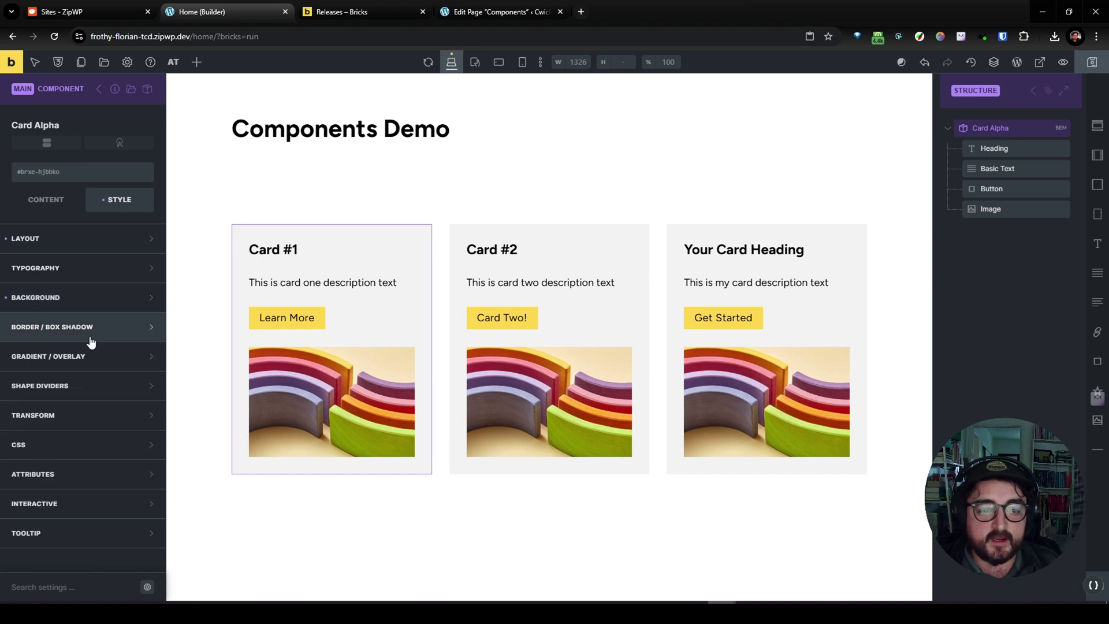
- Set the card image's layout order to -1 so it sits above the heading
left_click(389, 381)
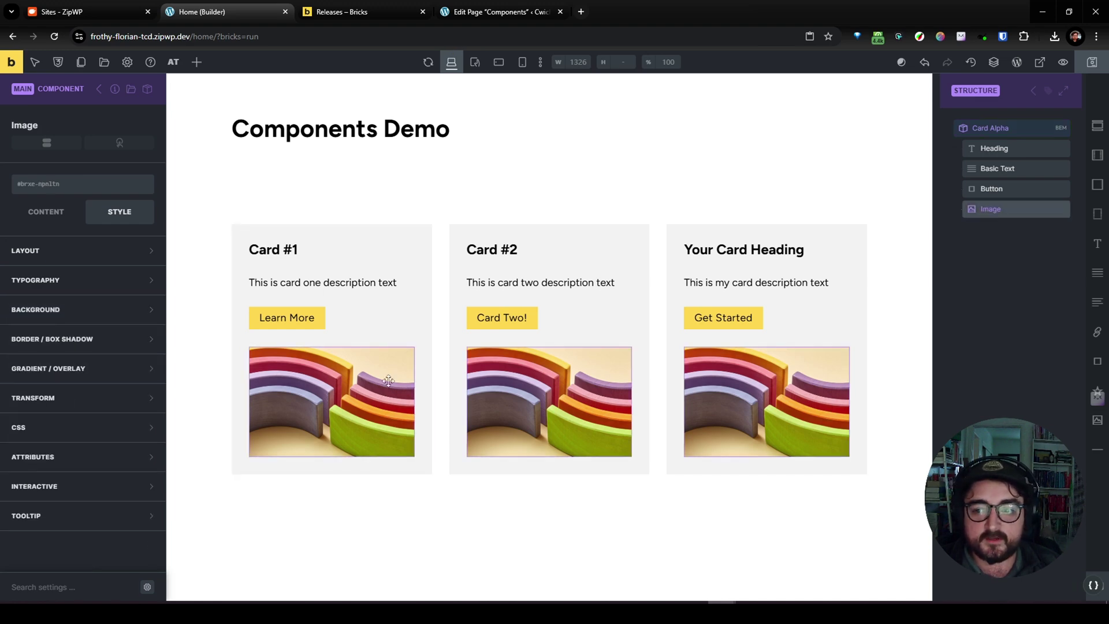
left_click(93, 251)
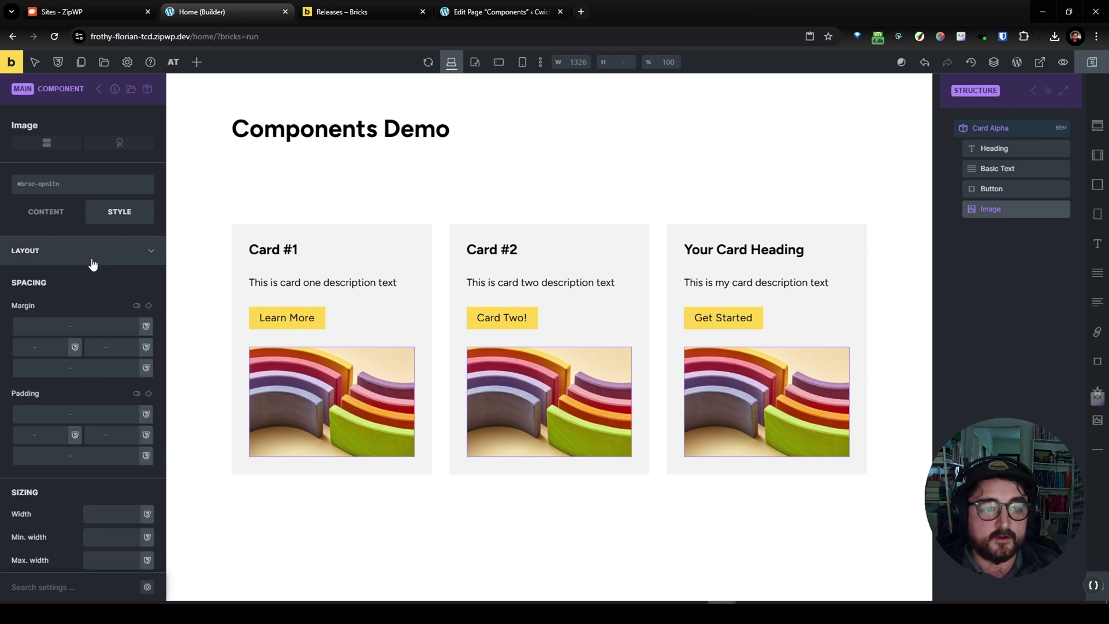
scroll(88, 388, "down", 6)
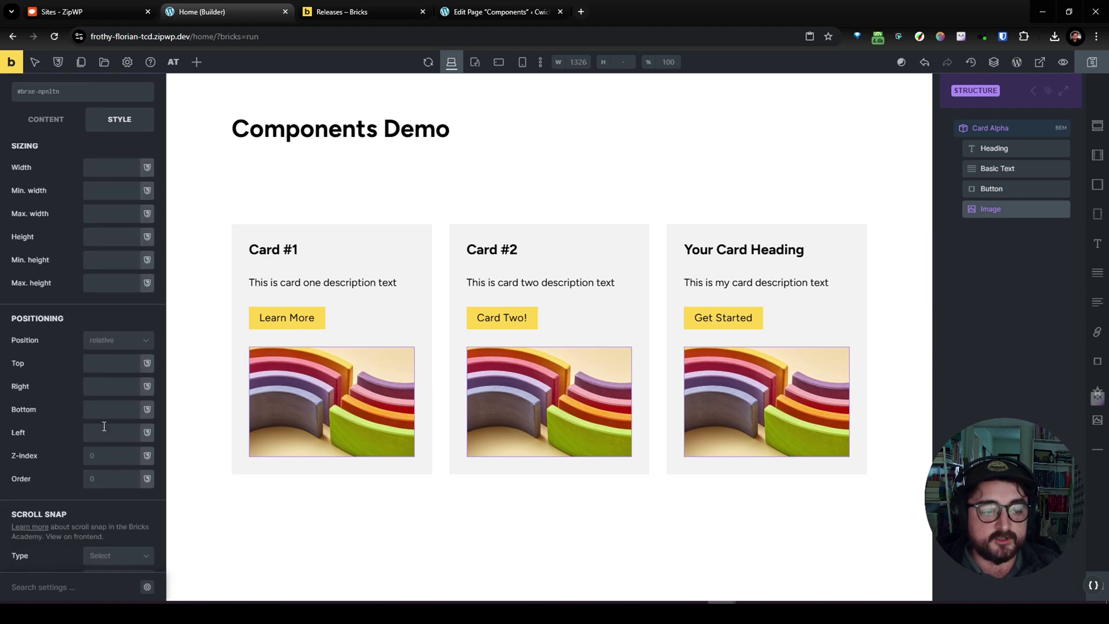
left_click(106, 478)
type("-1")
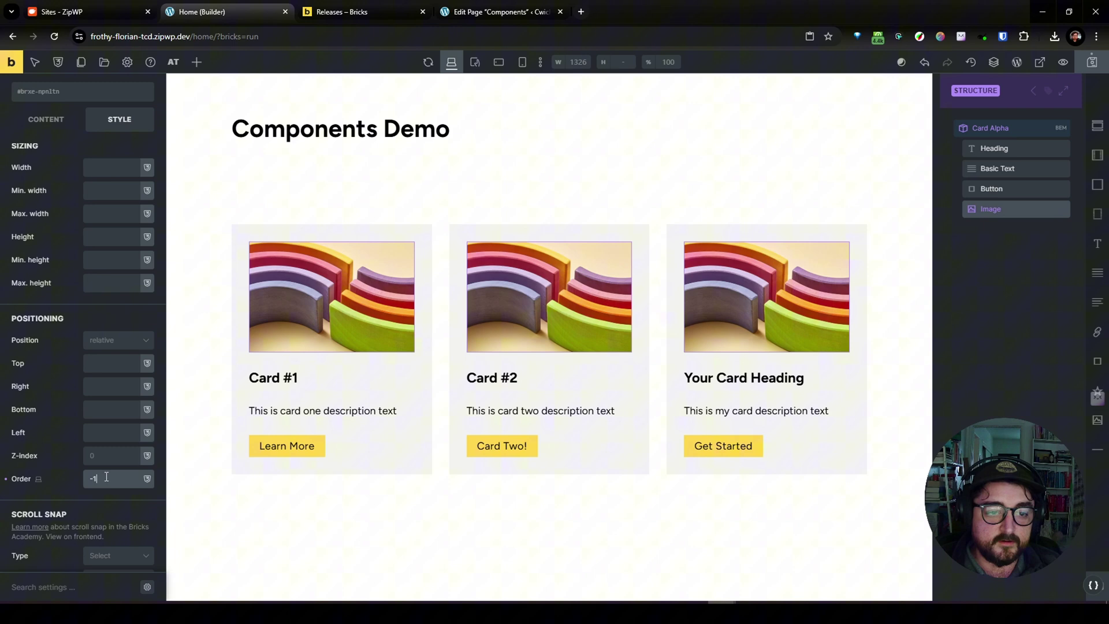
scroll(104, 268, "up", 8)
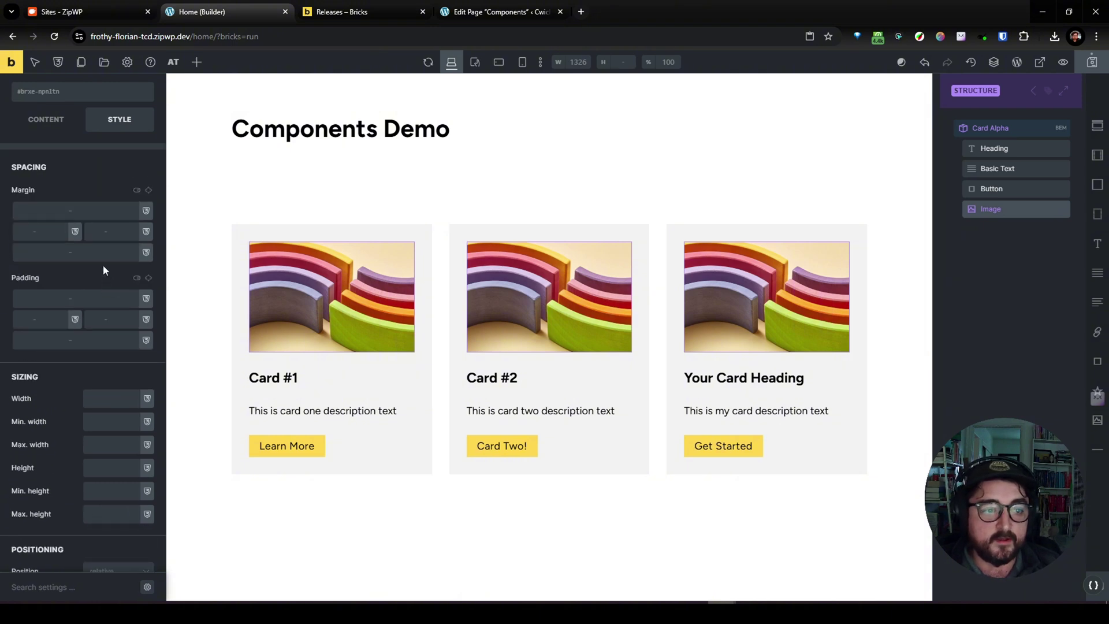
left_click(103, 254)
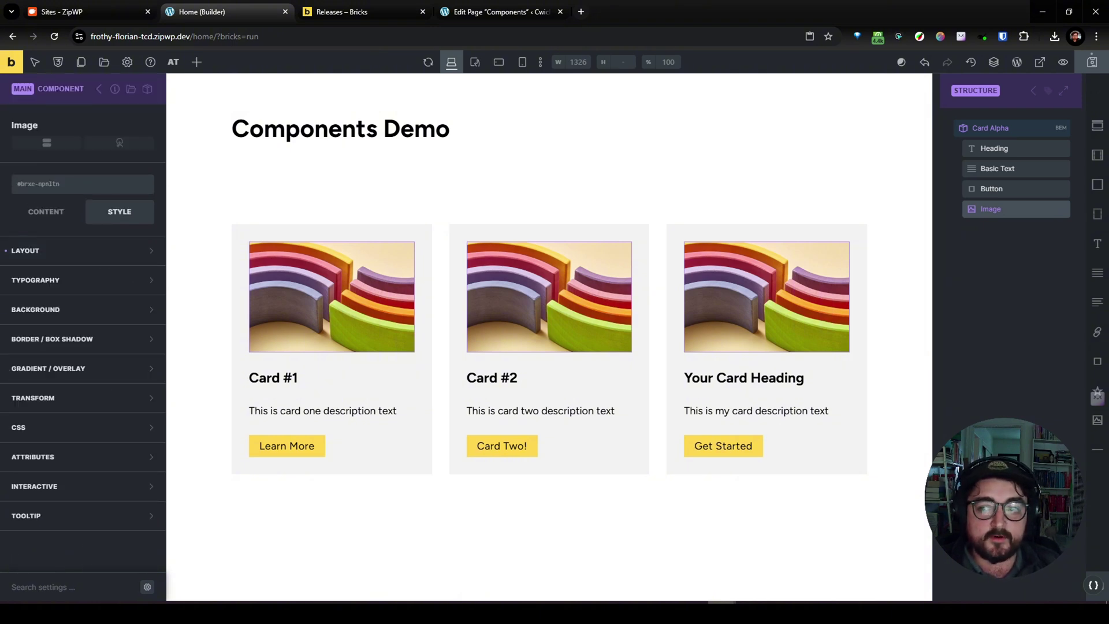
- Add the btn--primary class to the card button
left_click(291, 446)
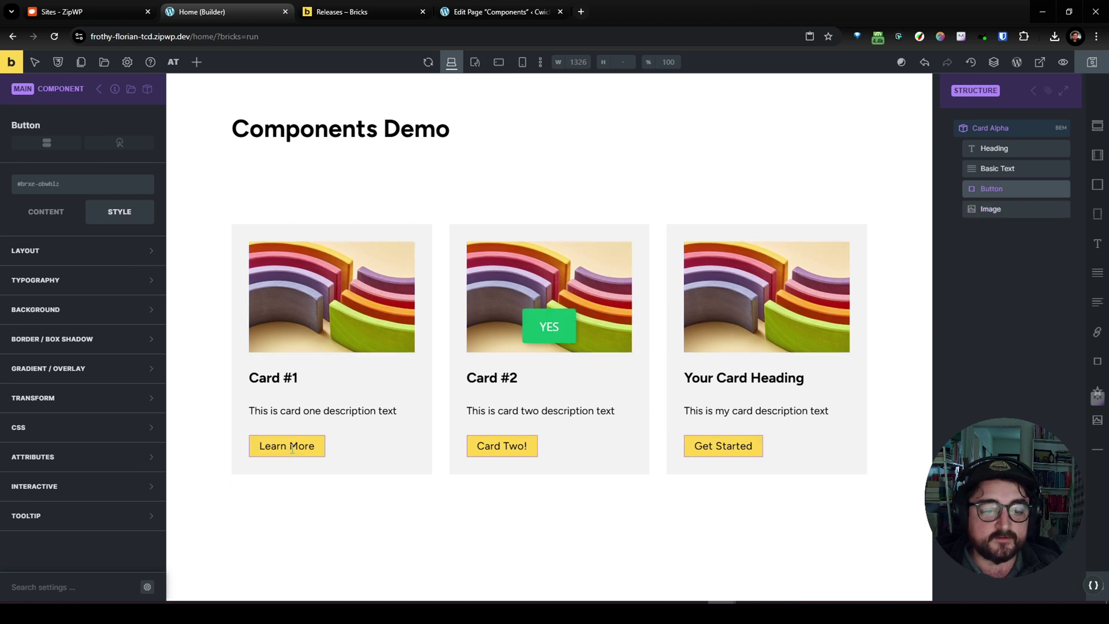
left_click(40, 188)
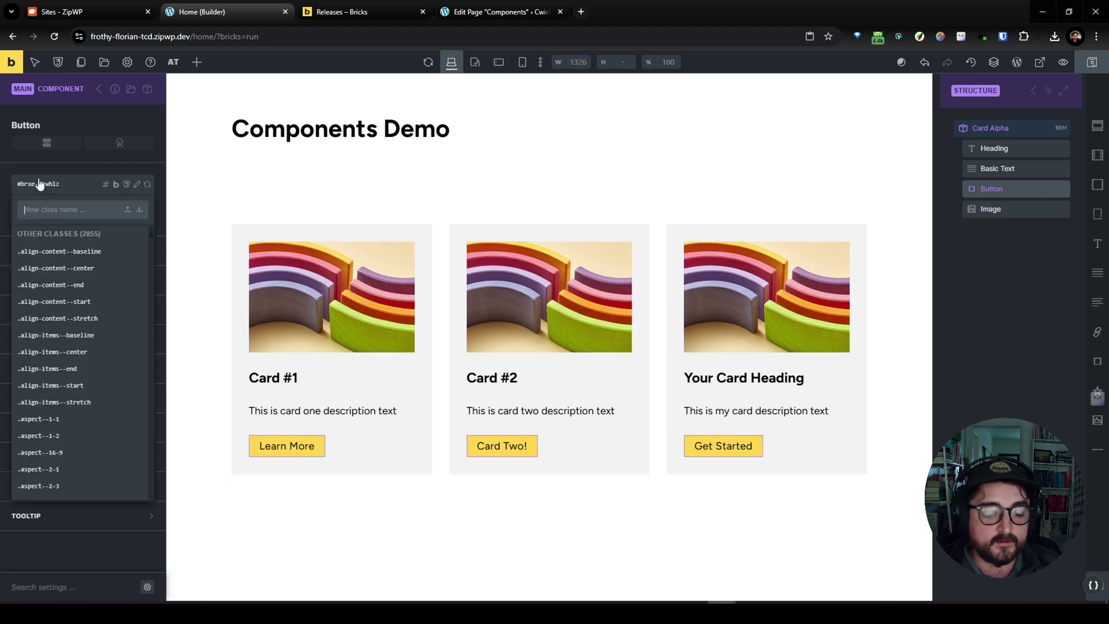
type("btn")
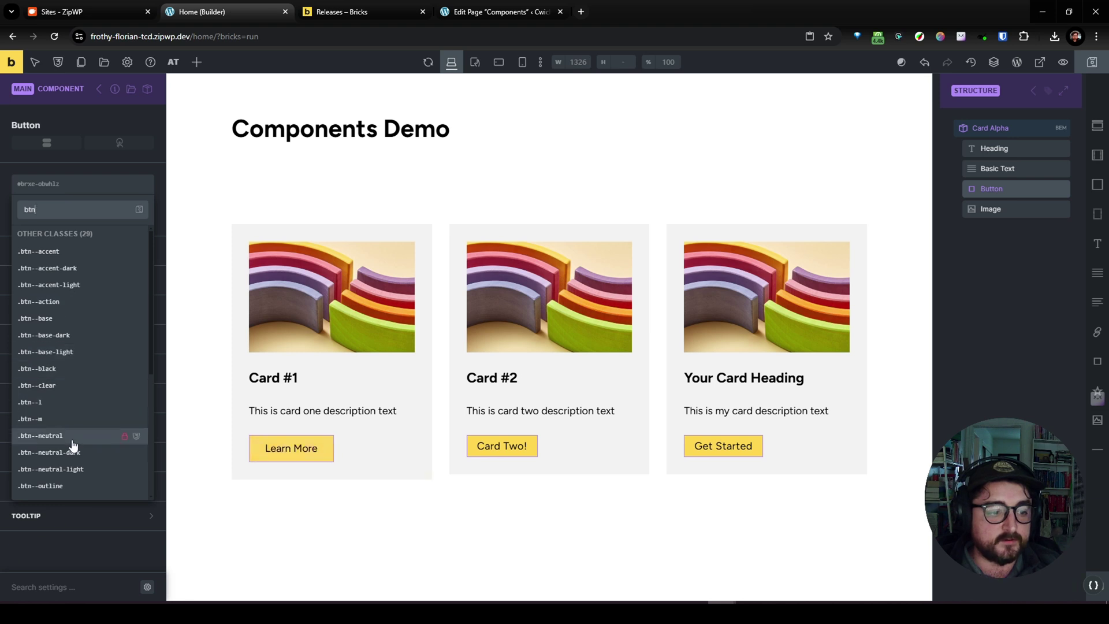
type("--pr")
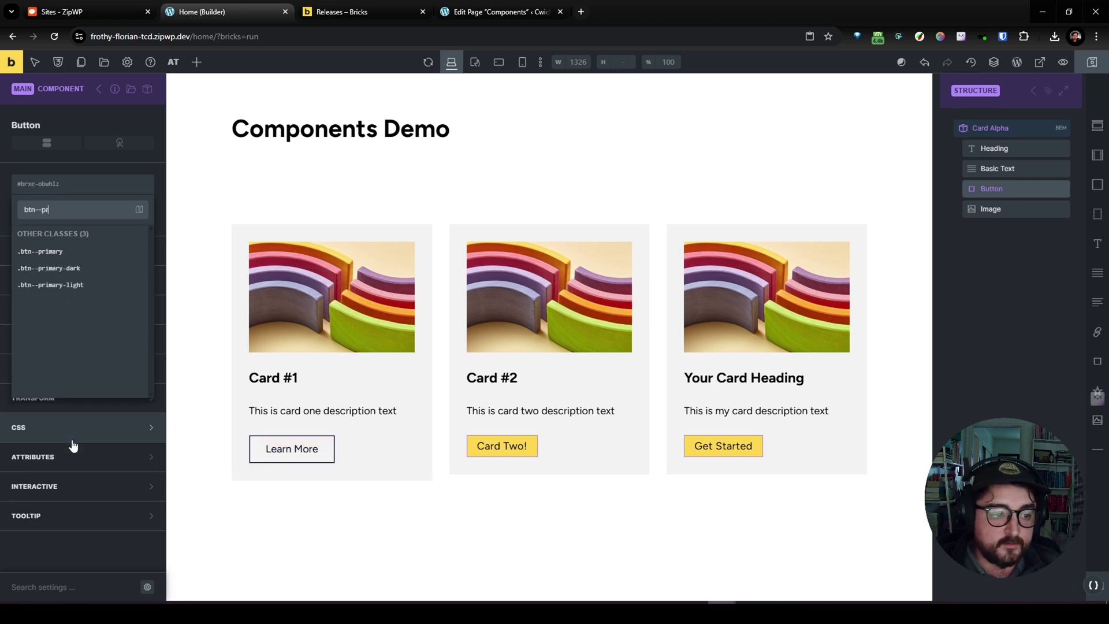
left_click(57, 250)
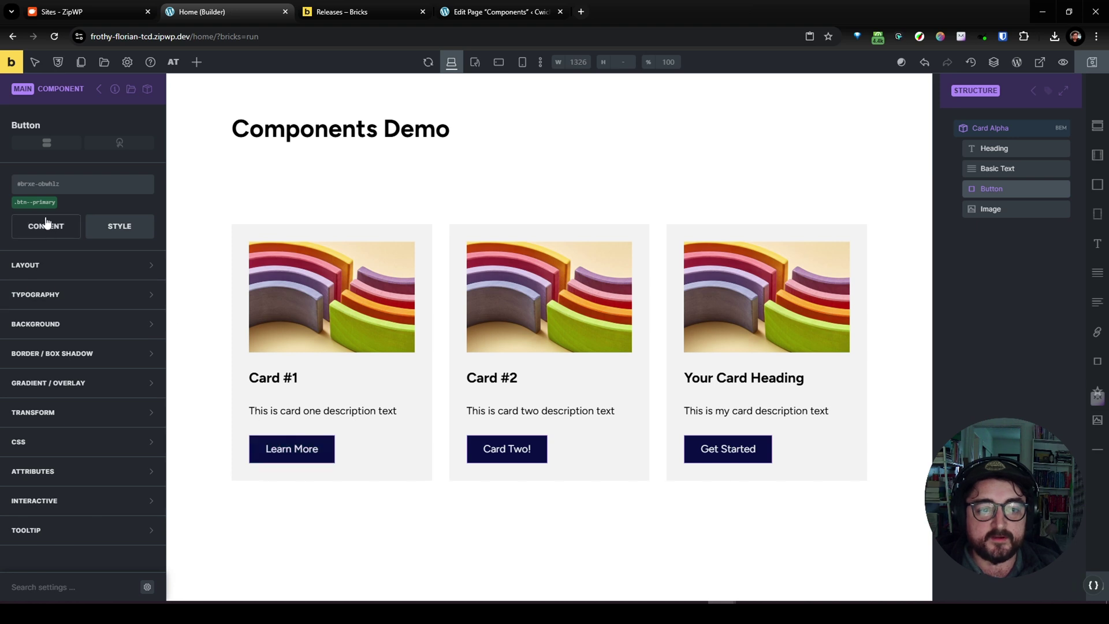
- Duplicate the third card three times for six cards, then select Card #2 and Card #1
left_click(981, 127)
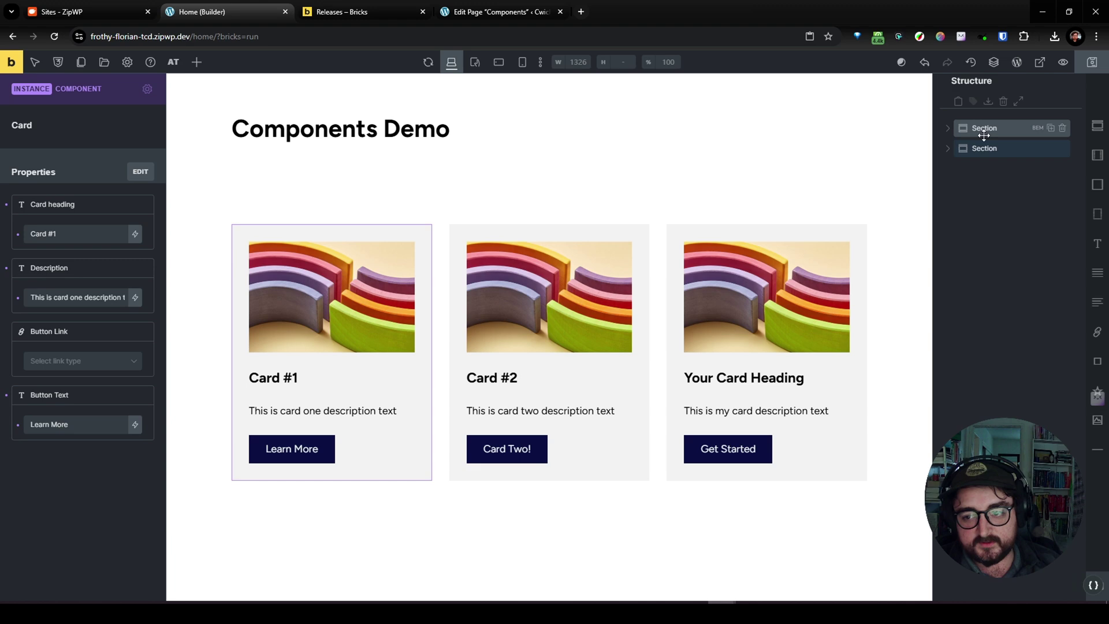
left_click(950, 148)
left_click(956, 168)
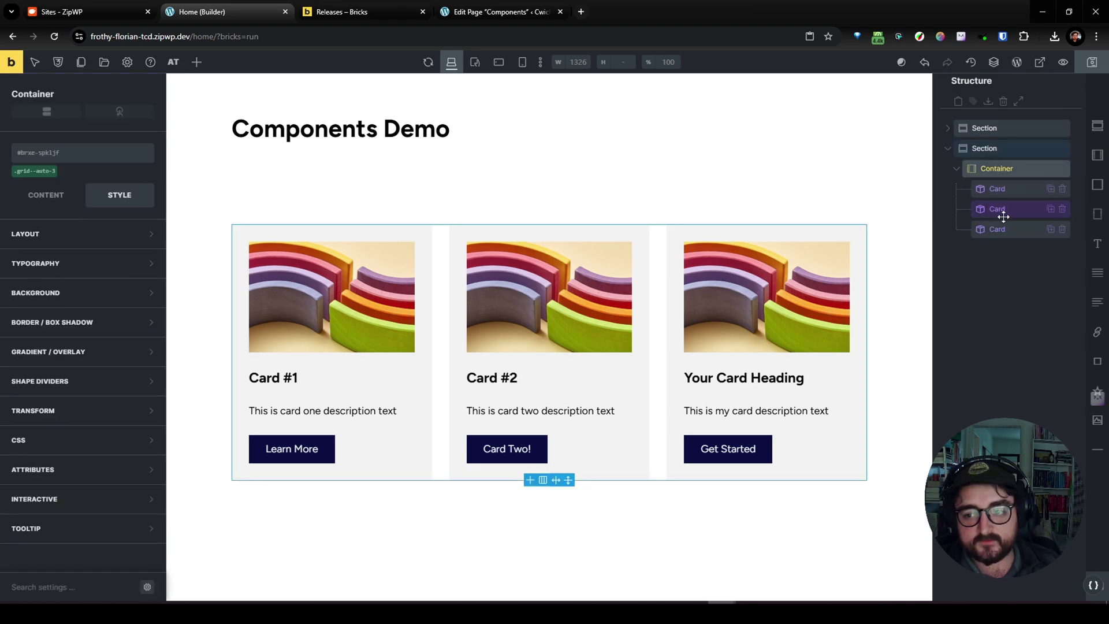
left_click(1051, 230)
left_click(1051, 230)
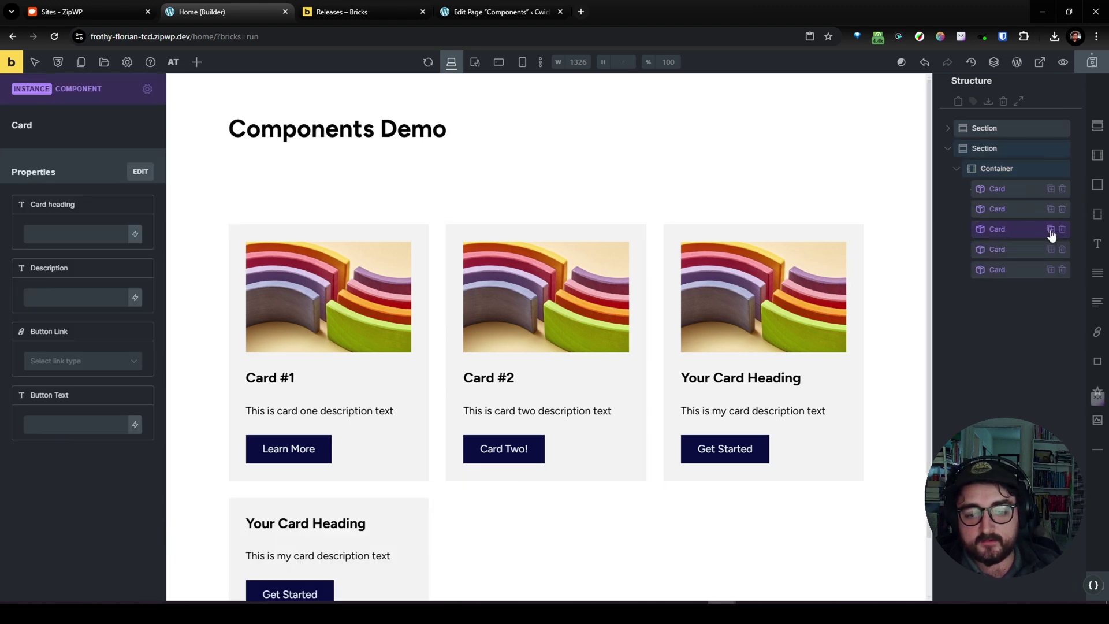
left_click(1051, 230)
scroll(855, 321, "down", 2)
scroll(855, 321, "down", 1)
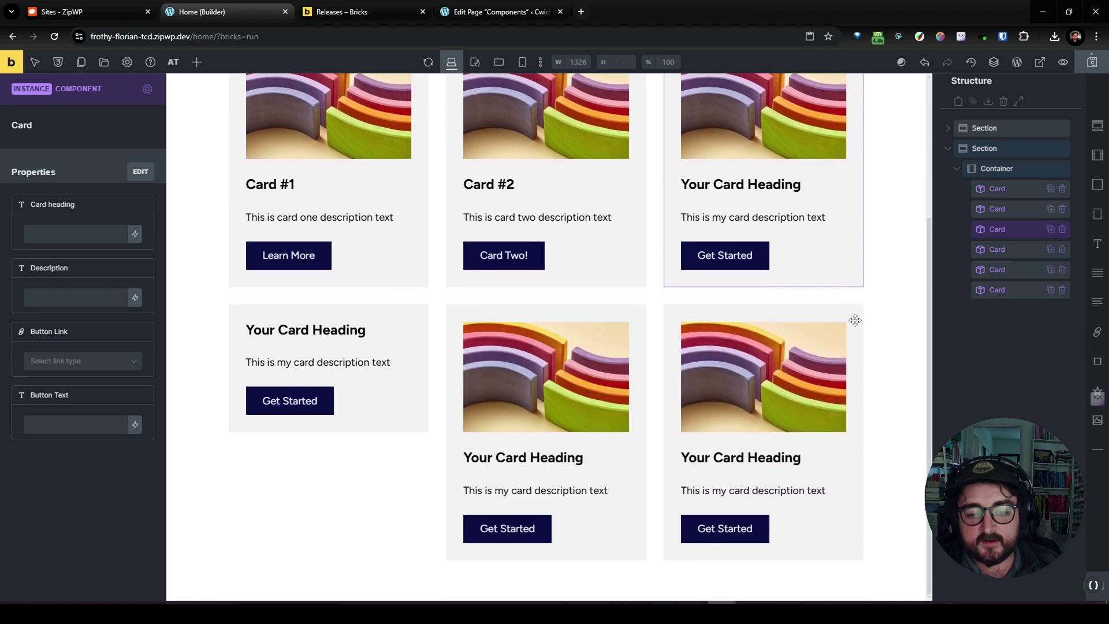
scroll(578, 220, "up", 2)
left_click(578, 220)
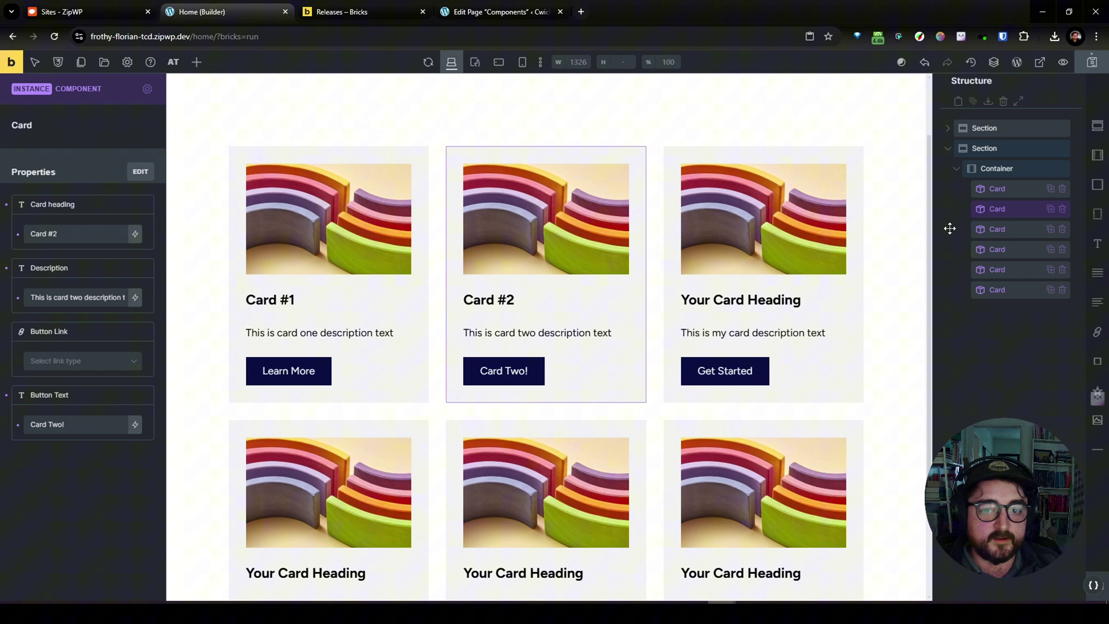
left_click(1003, 187)
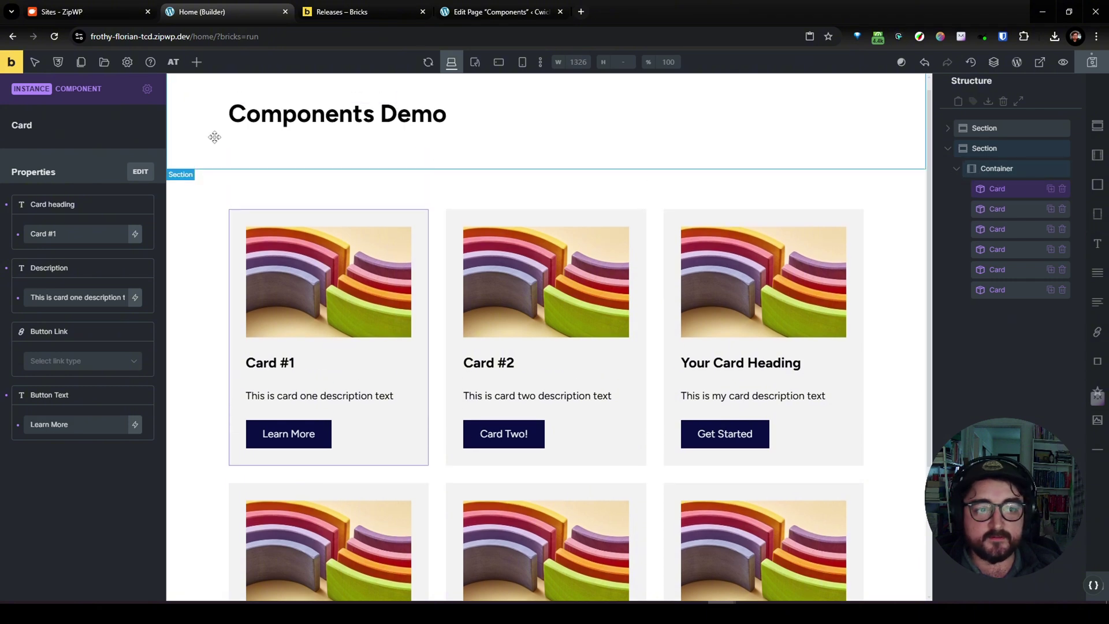
- Bind the Card Alpha image element to the Card image property and save the page
left_click(147, 91)
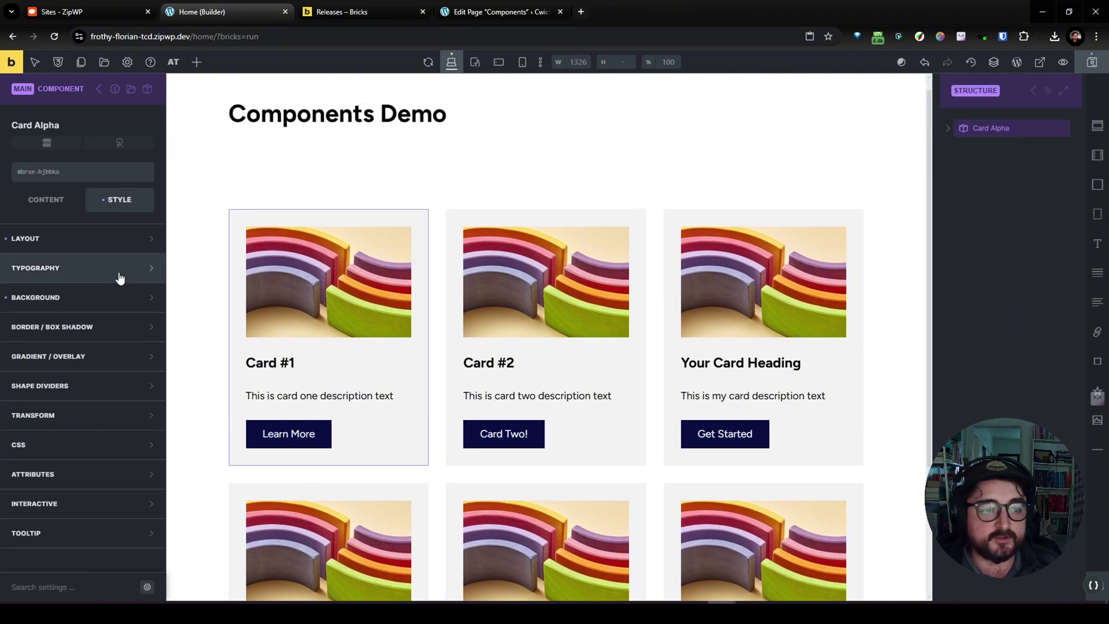
left_click(46, 200)
left_click(948, 129)
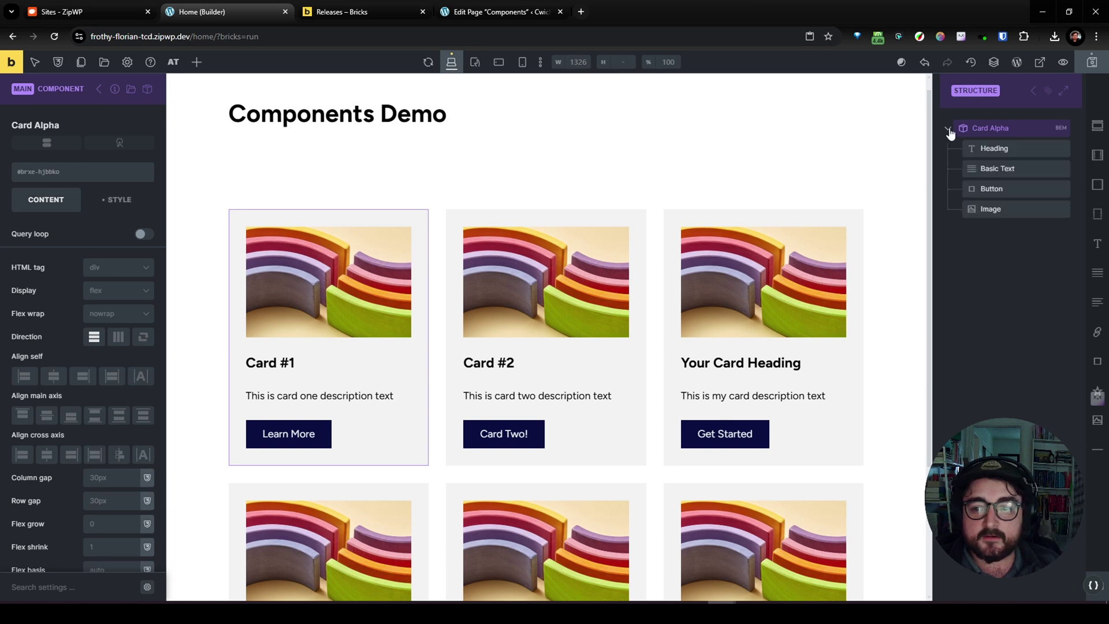
left_click(982, 210)
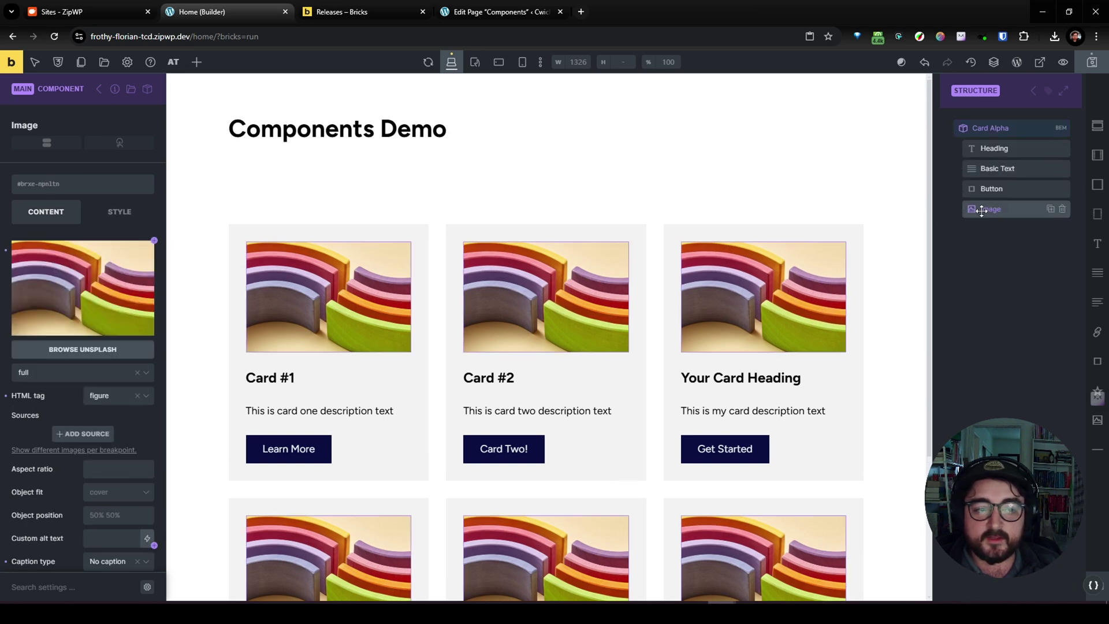
left_click(155, 241)
left_click(71, 267)
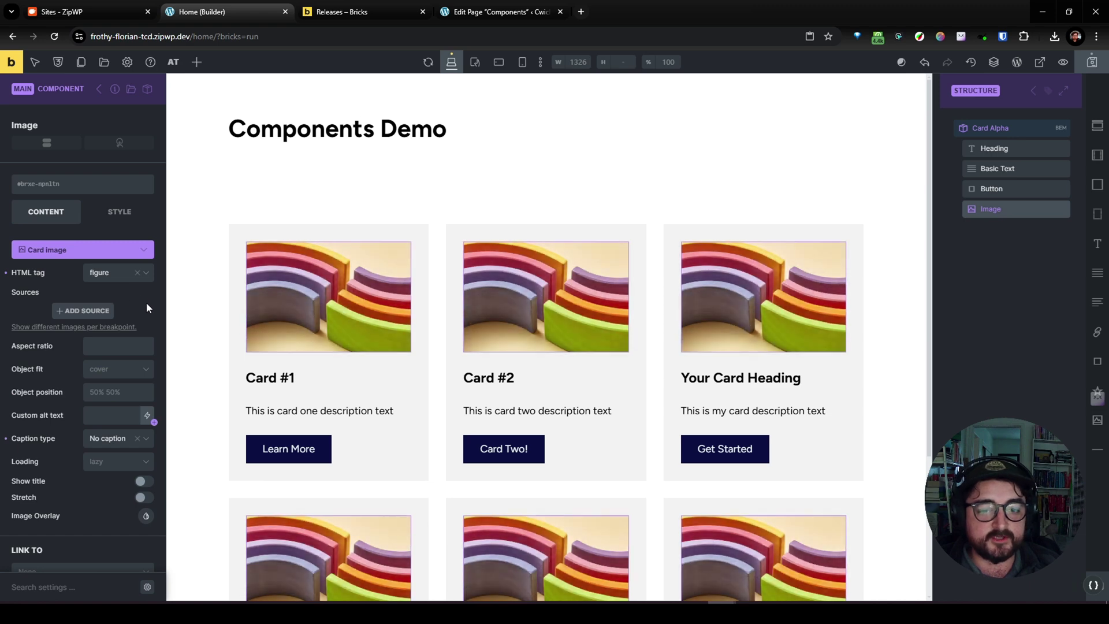
scroll(379, 351, "down", 3)
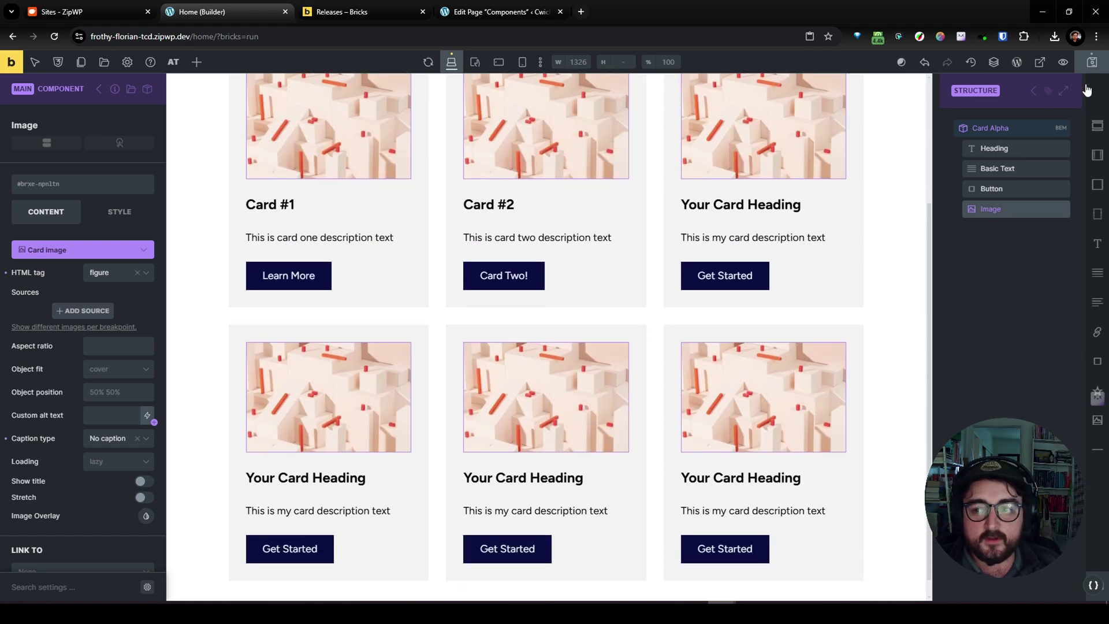
left_click(1092, 65)
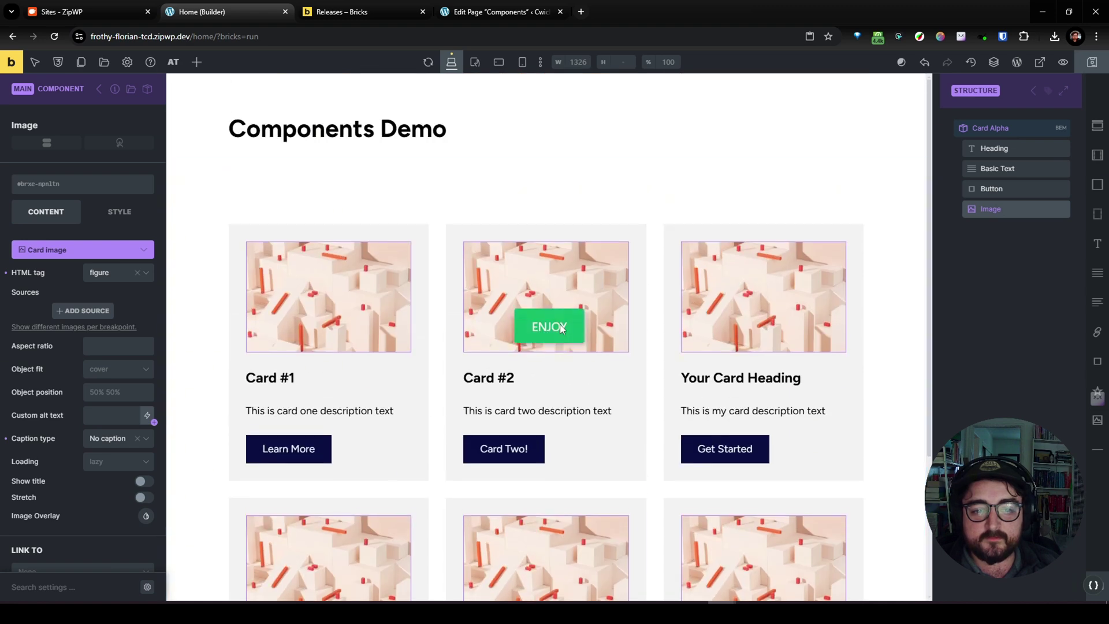
- Give the Card #1 instance the rainbow maze image from the Media Library
left_click(398, 389)
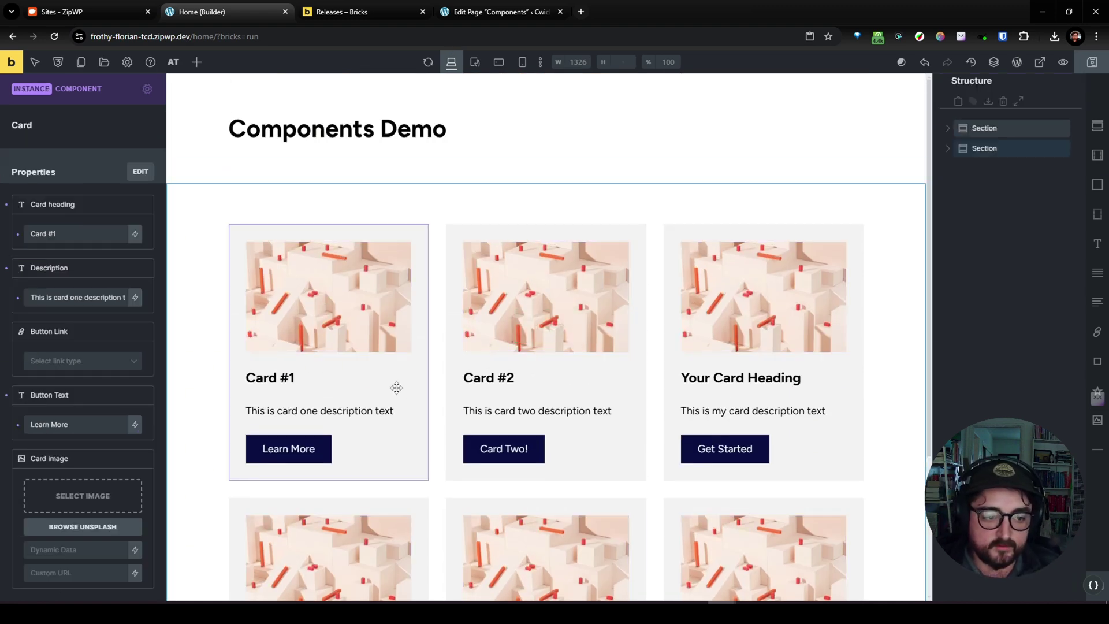
left_click(72, 504)
left_click(439, 211)
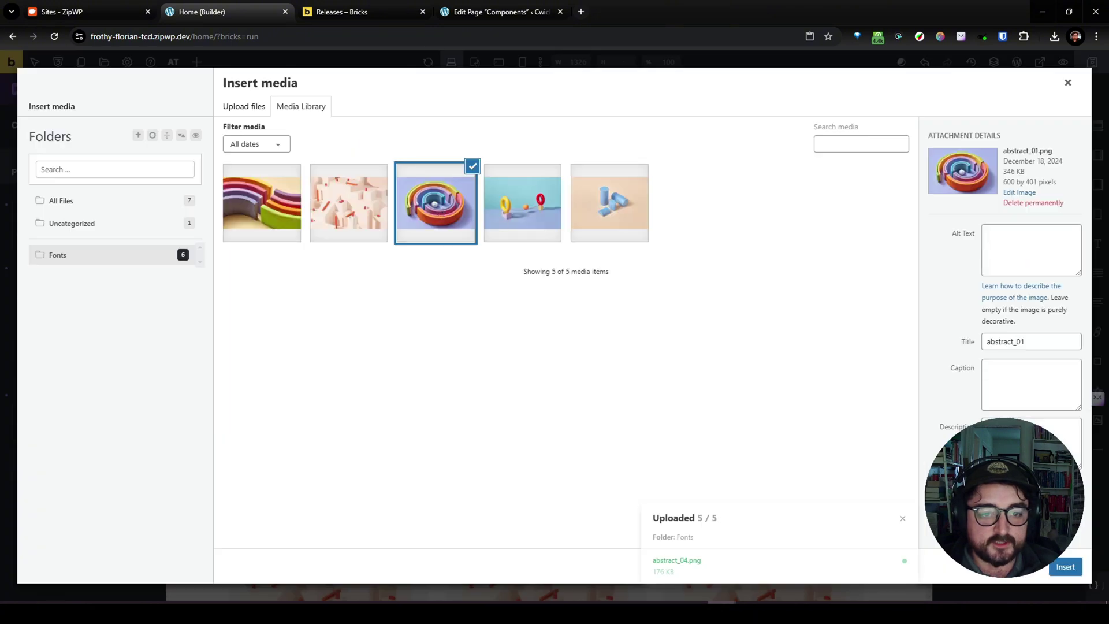
left_click(1066, 567)
- Give the Card #2 instance the rainbow arcs image from the Media Library
left_click(592, 395)
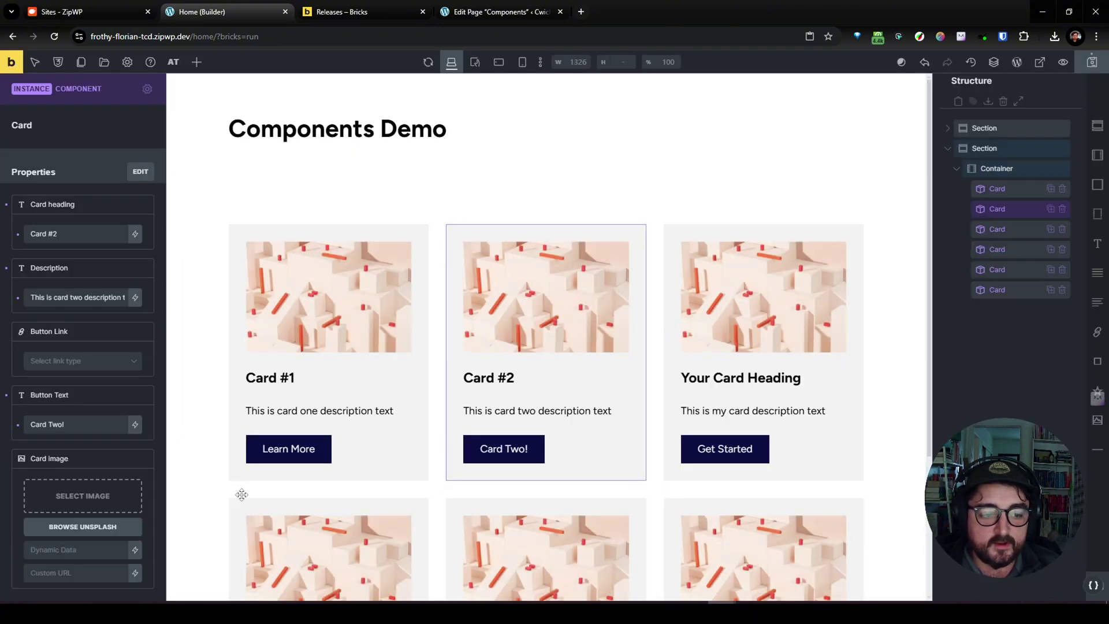
left_click(81, 494)
left_click(280, 212)
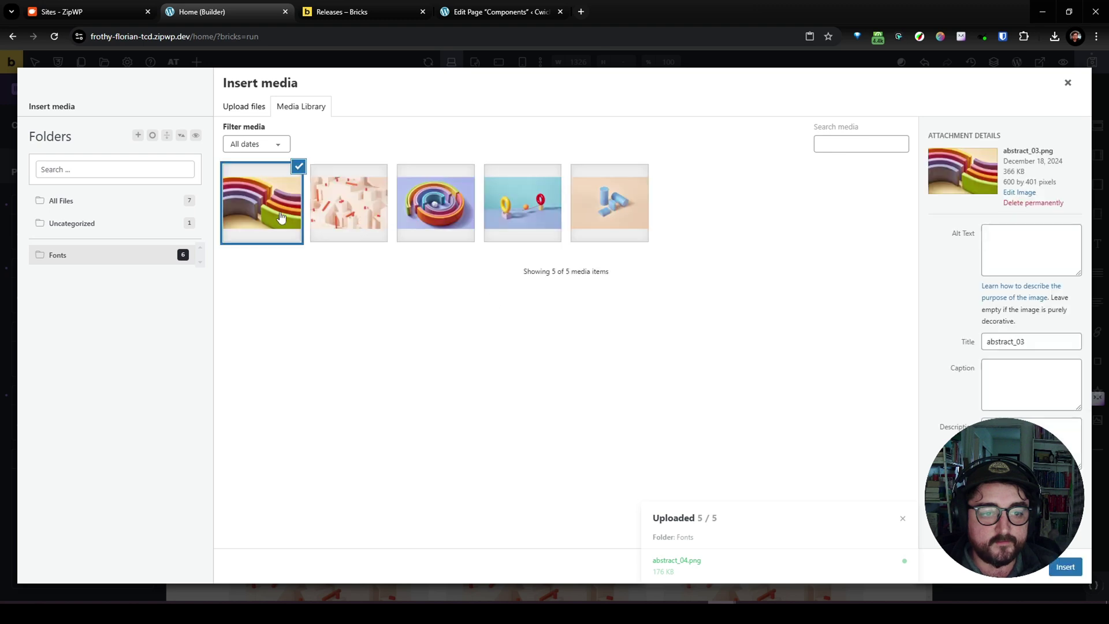
left_click(1066, 567)
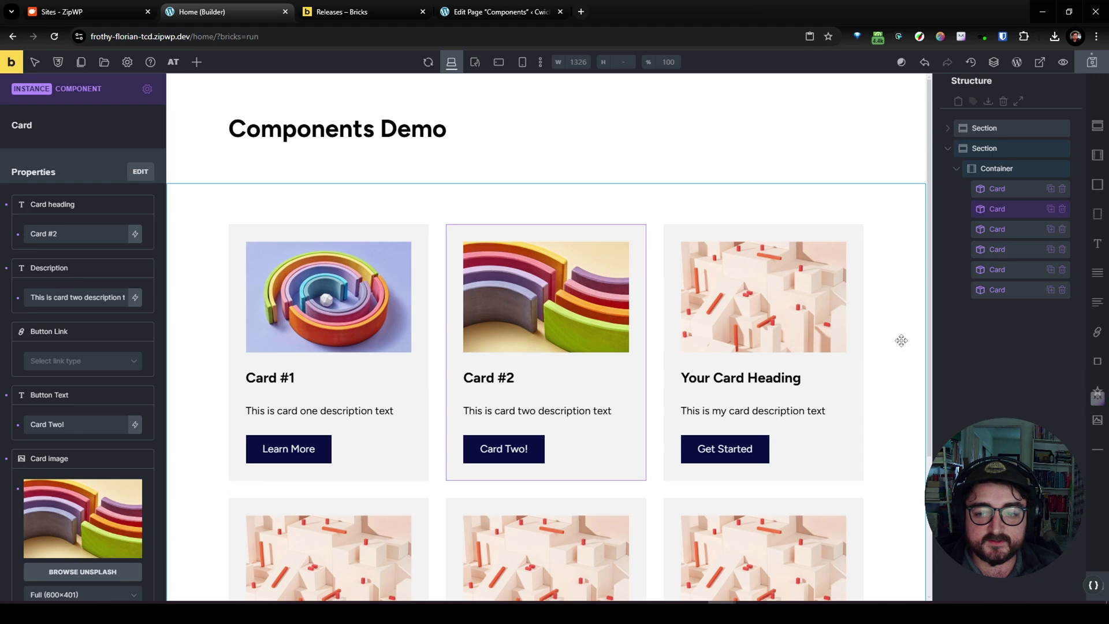
- Save the page, then select the section around the cards
left_click(1093, 63)
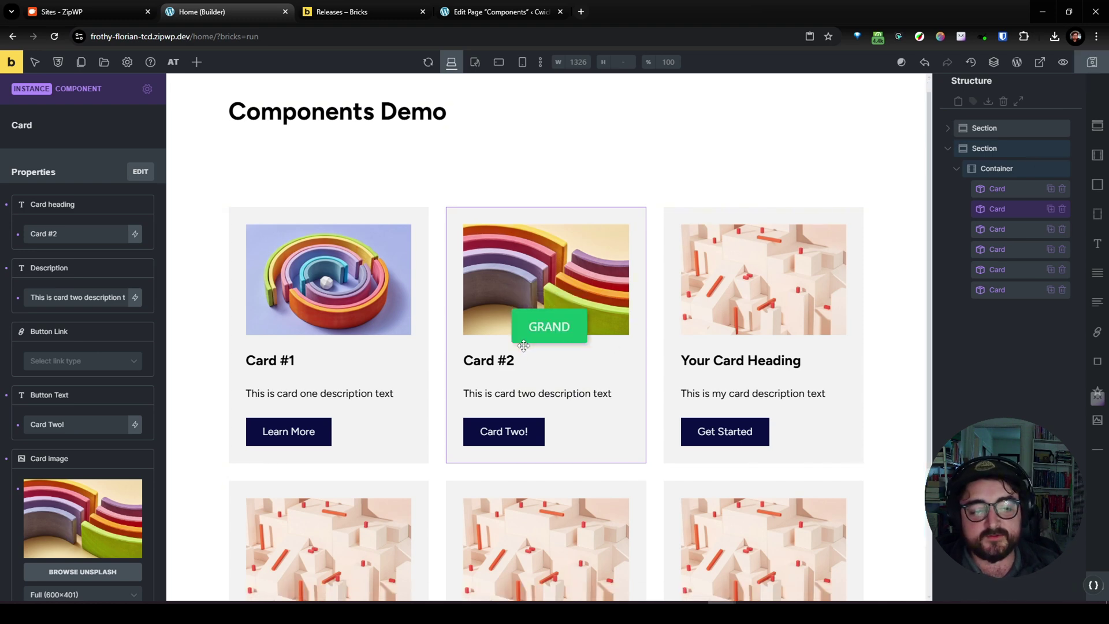
scroll(533, 376, "down", 3)
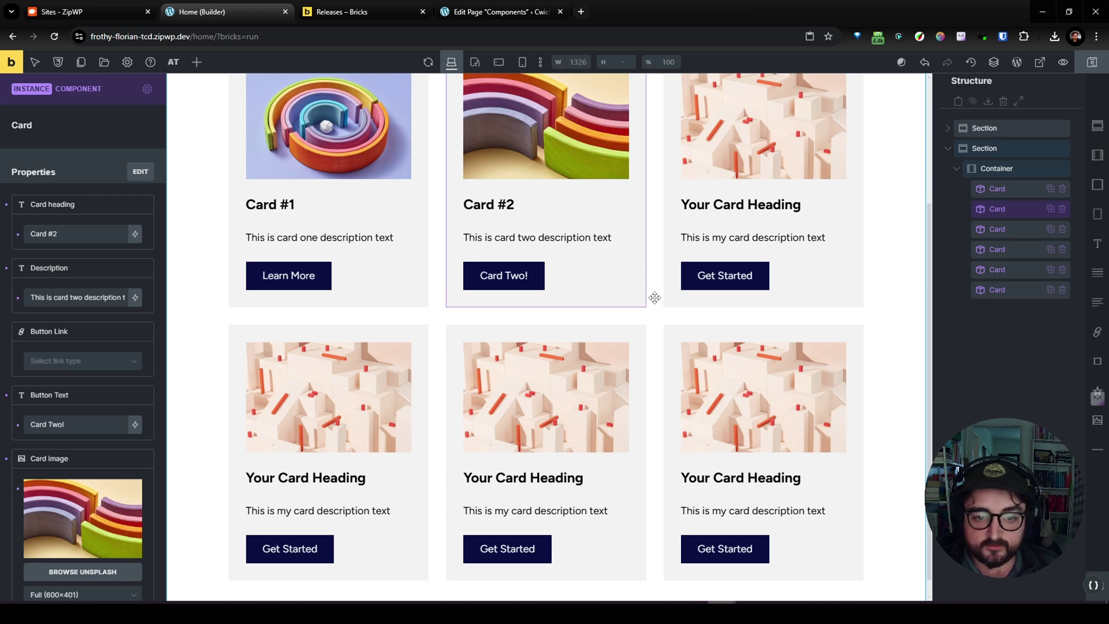
scroll(654, 298, "up", 3)
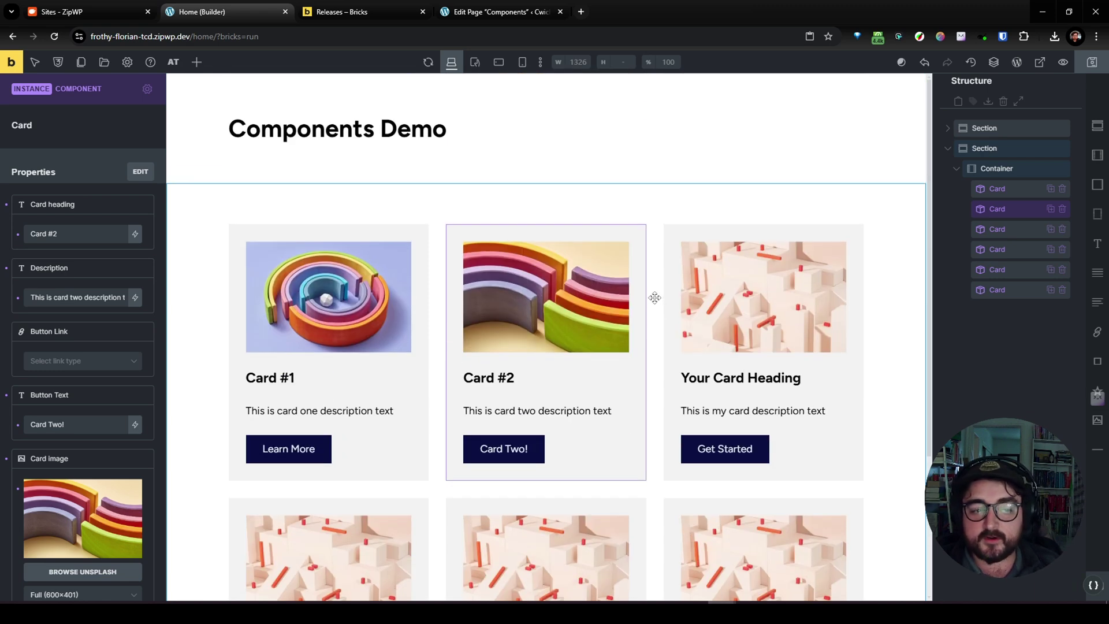
left_click(642, 209)
- Reselect the Card #2 instance and review the cards on the page
left_click(632, 241)
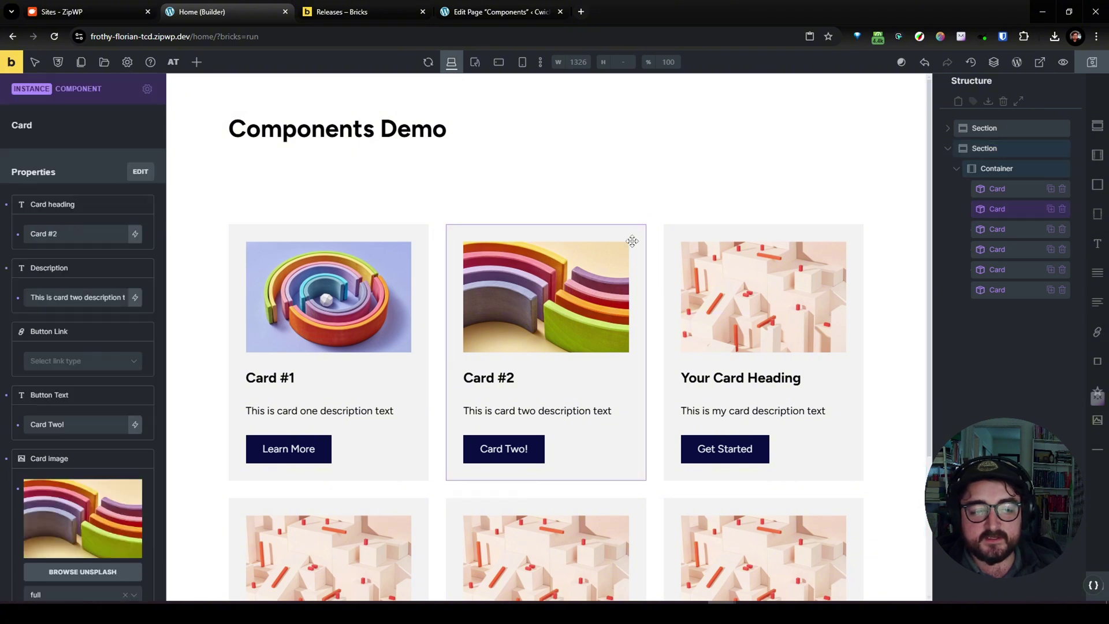
scroll(69, 370, "down", 1)
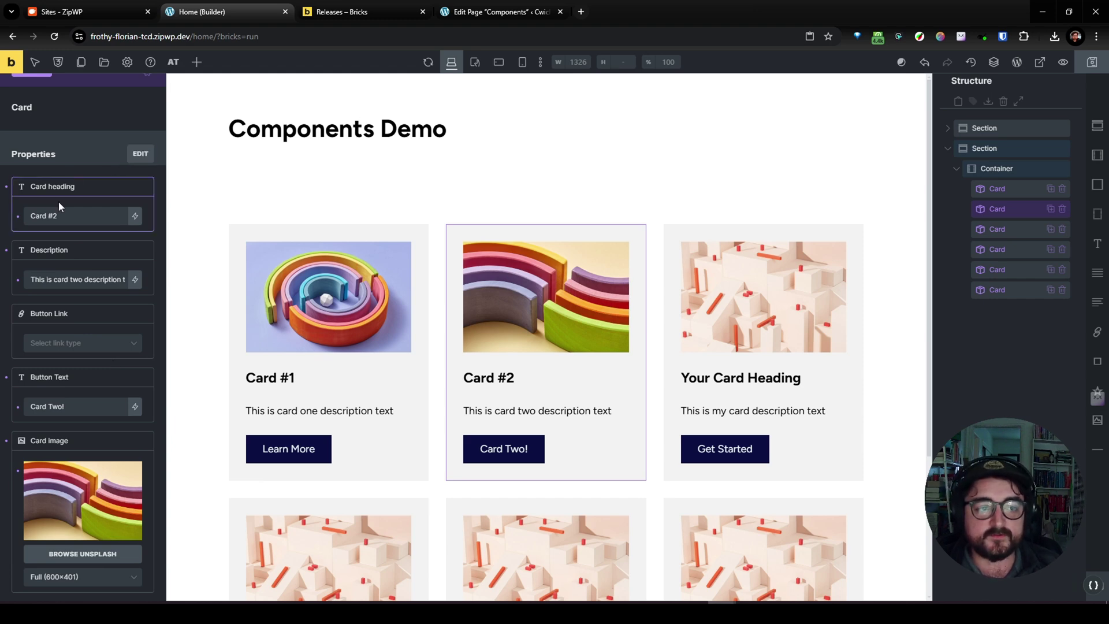
scroll(86, 174, "up", 1)
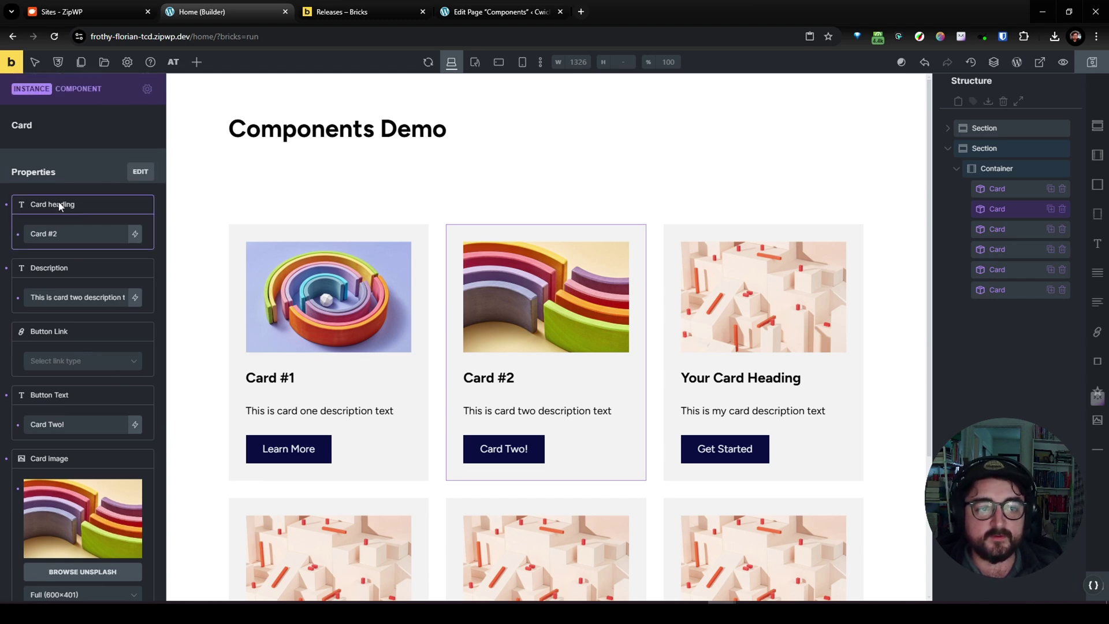
- Enter and leave main Card Alpha component editing, checking its styles and reselecting the first card
left_click(147, 91)
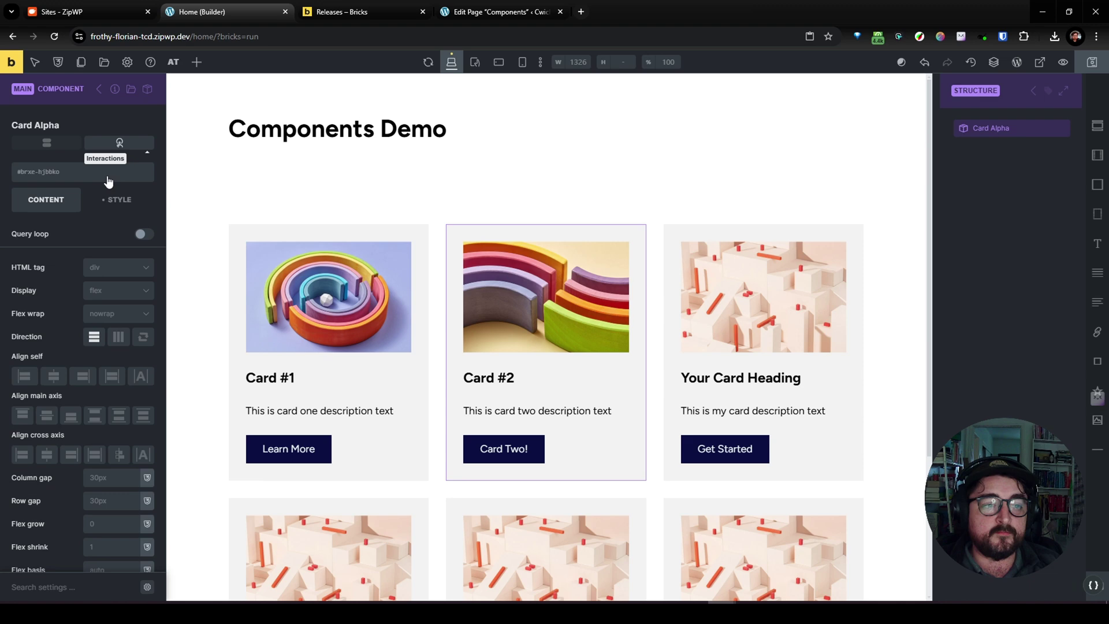
left_click(120, 201)
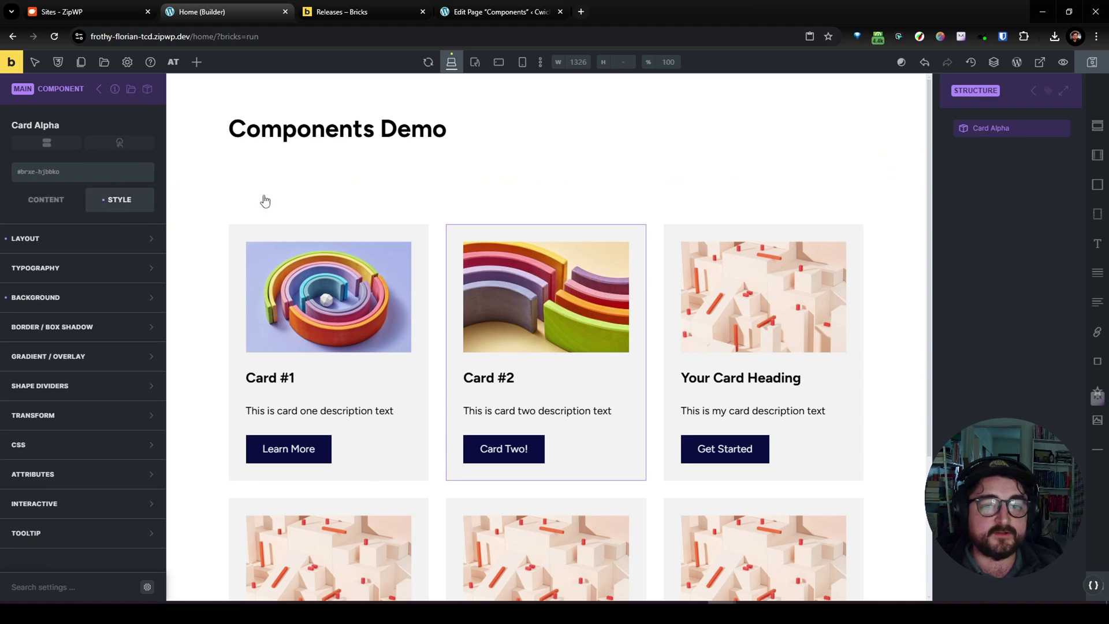
left_click(975, 128)
left_click(949, 149)
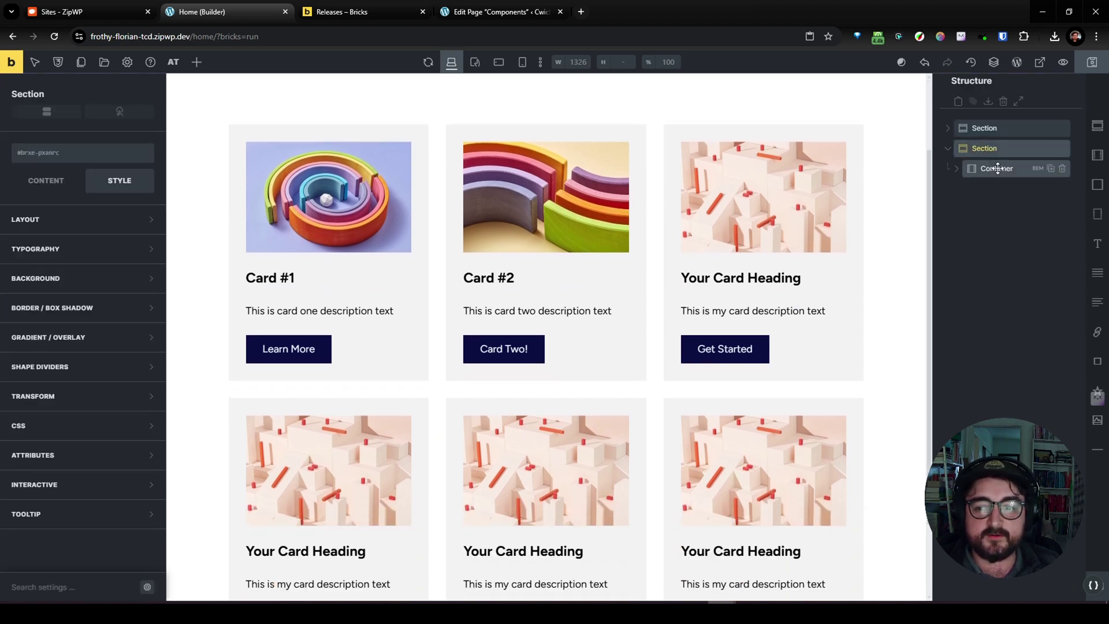
left_click(958, 169)
left_click(985, 183)
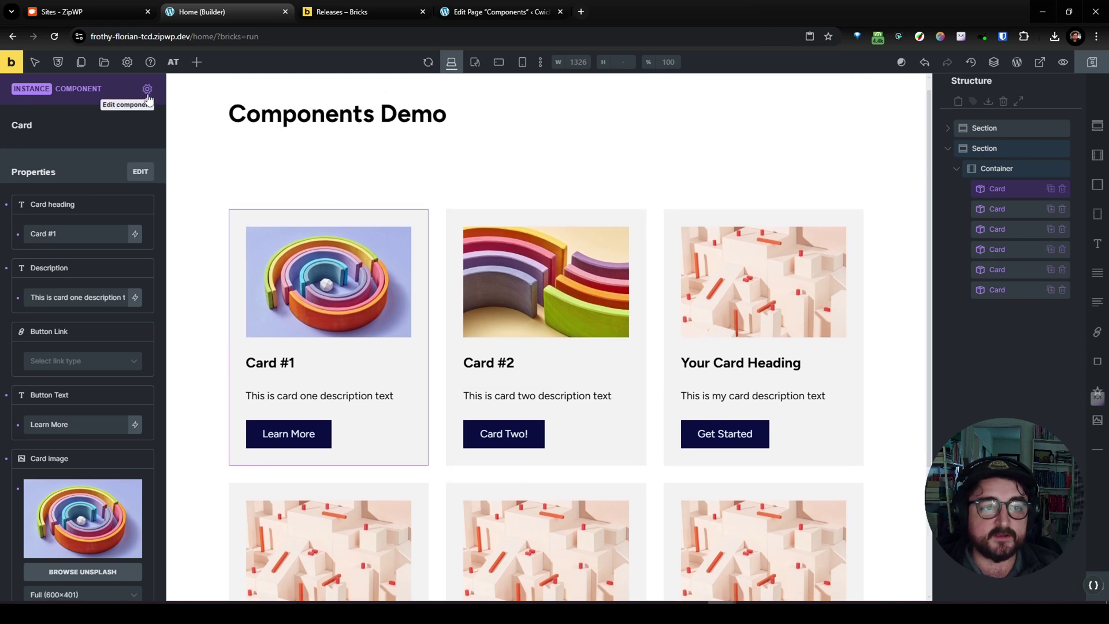
left_click(147, 88)
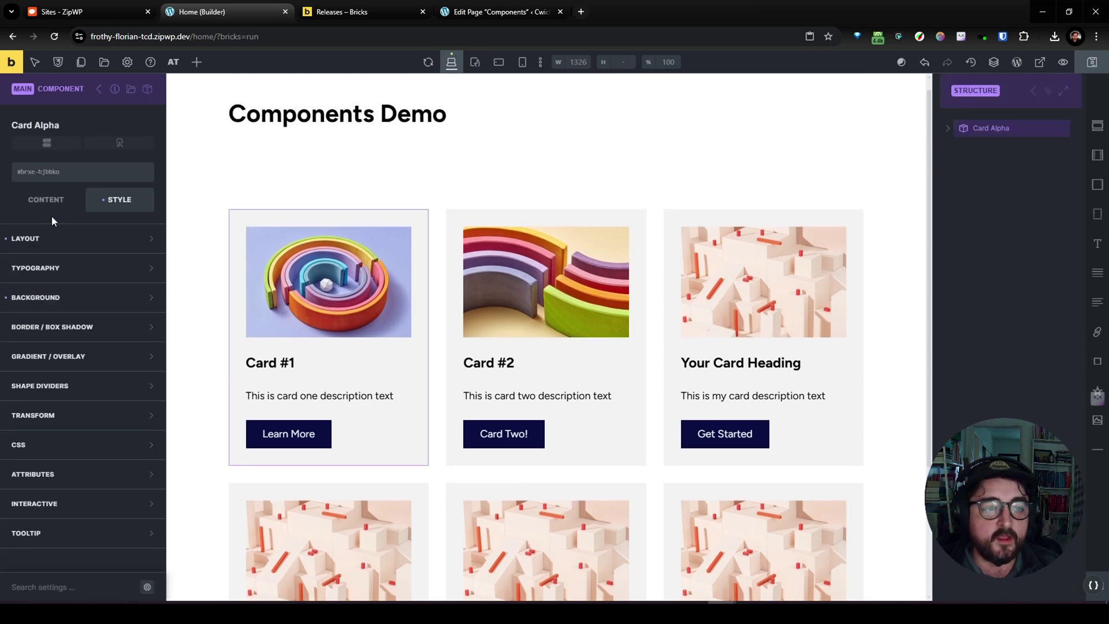
left_click(98, 88)
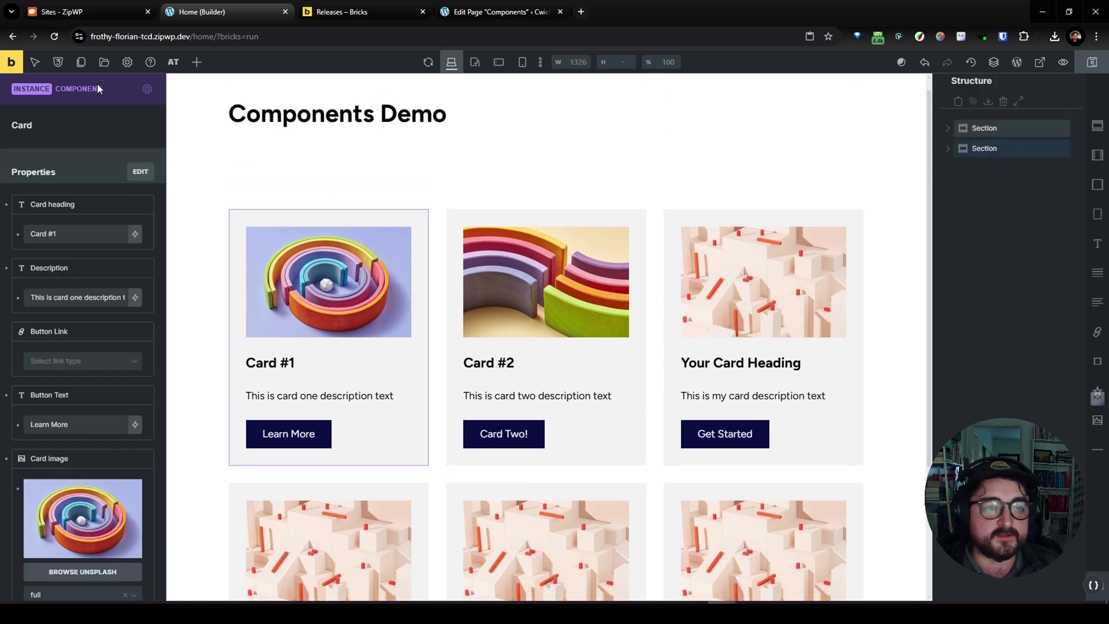
- Start a new component property, preview the Image and Link types, then cancel it
left_click(141, 171)
left_click(87, 189)
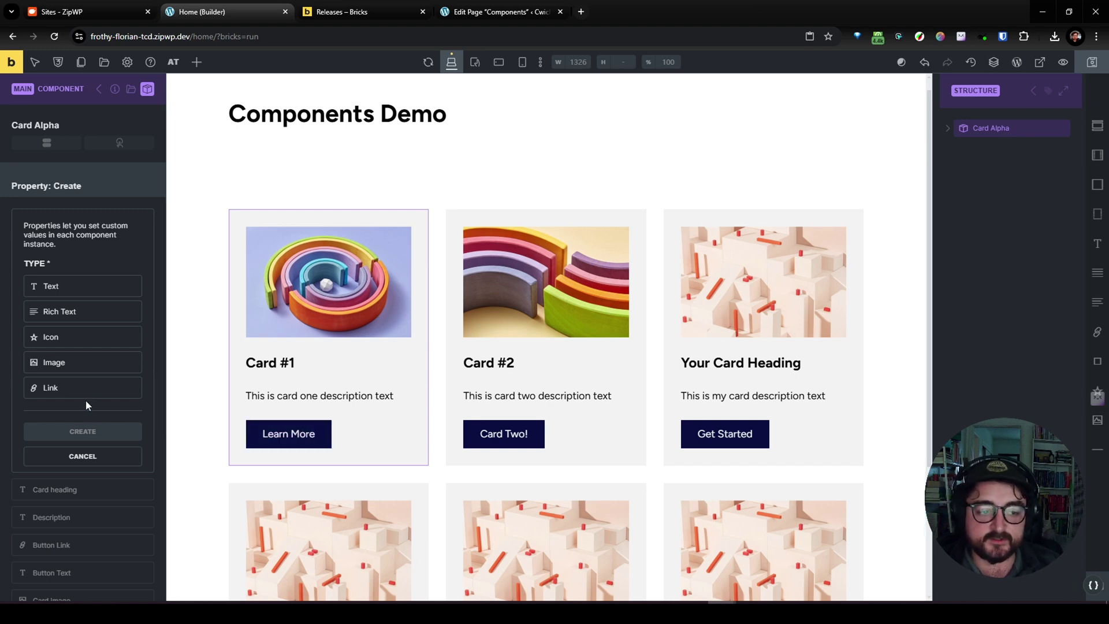
left_click(65, 364)
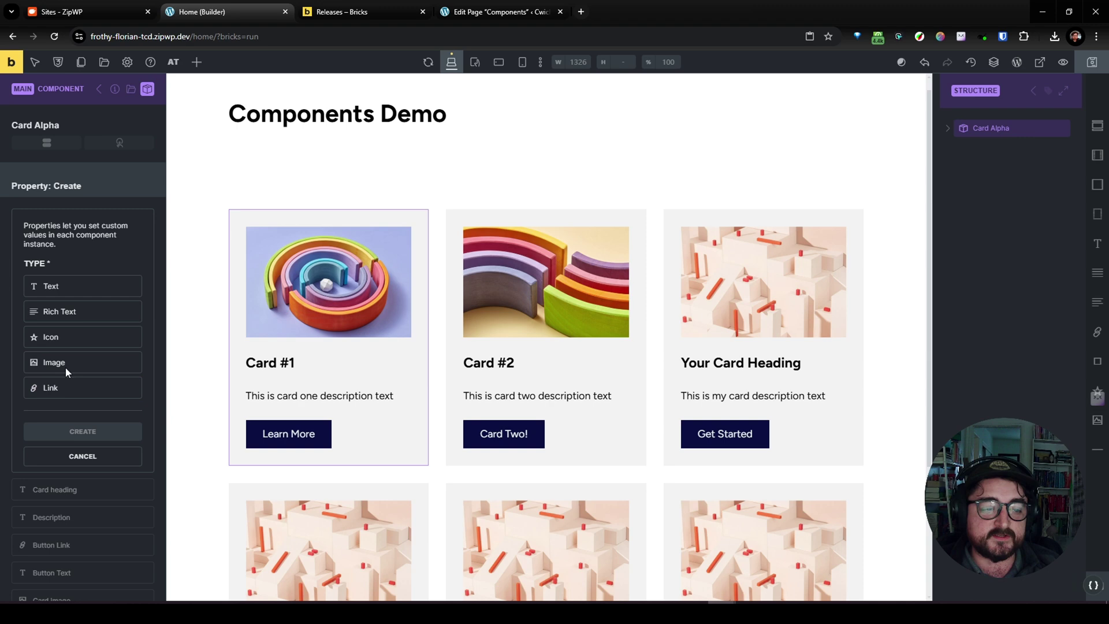
left_click(104, 382)
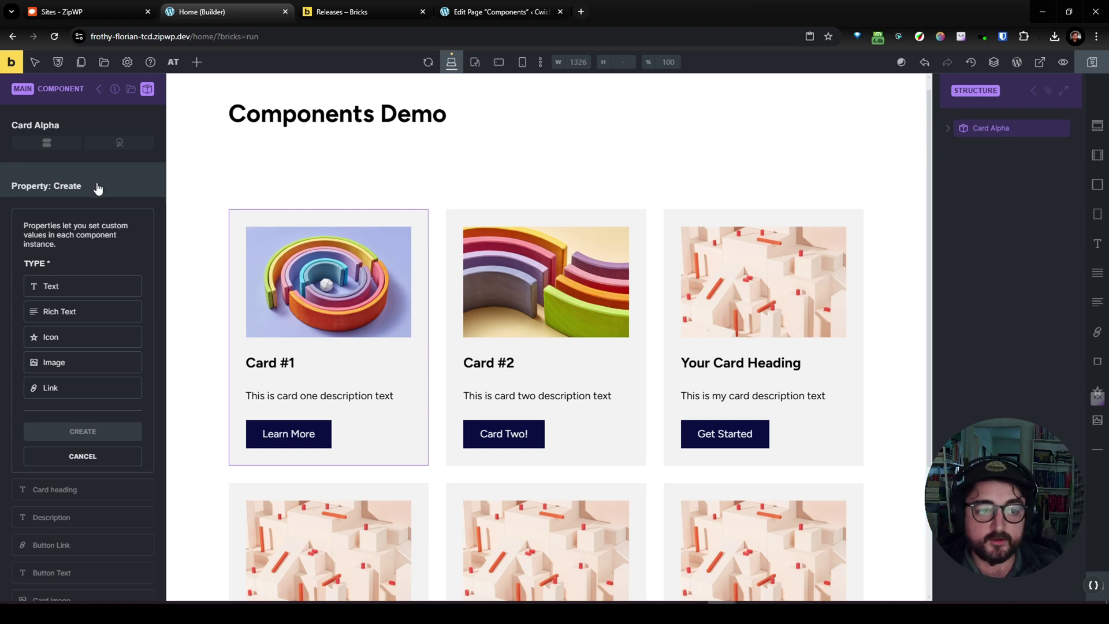
left_click(85, 457)
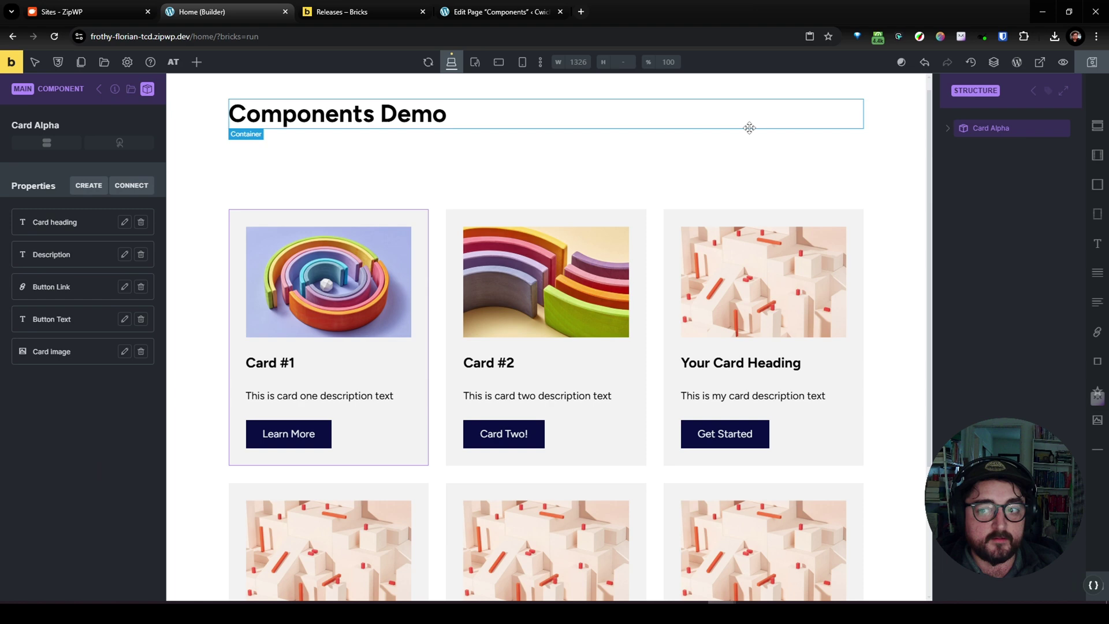
- Inspect Card Alpha's child elements, then reselect the first card instance in the structure
left_click(947, 130)
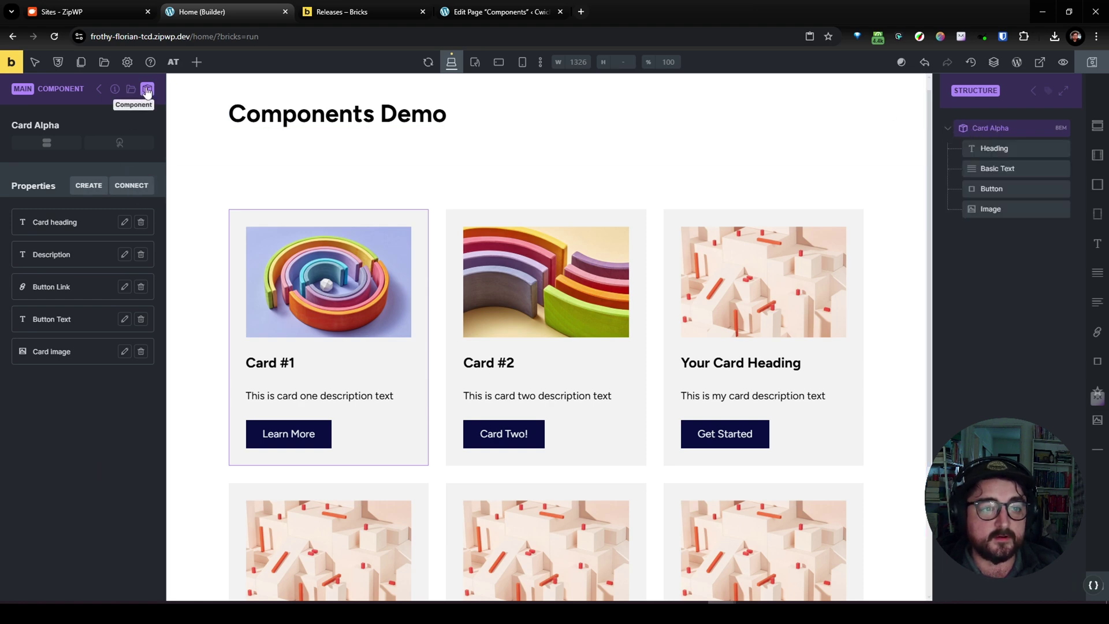
left_click(98, 90)
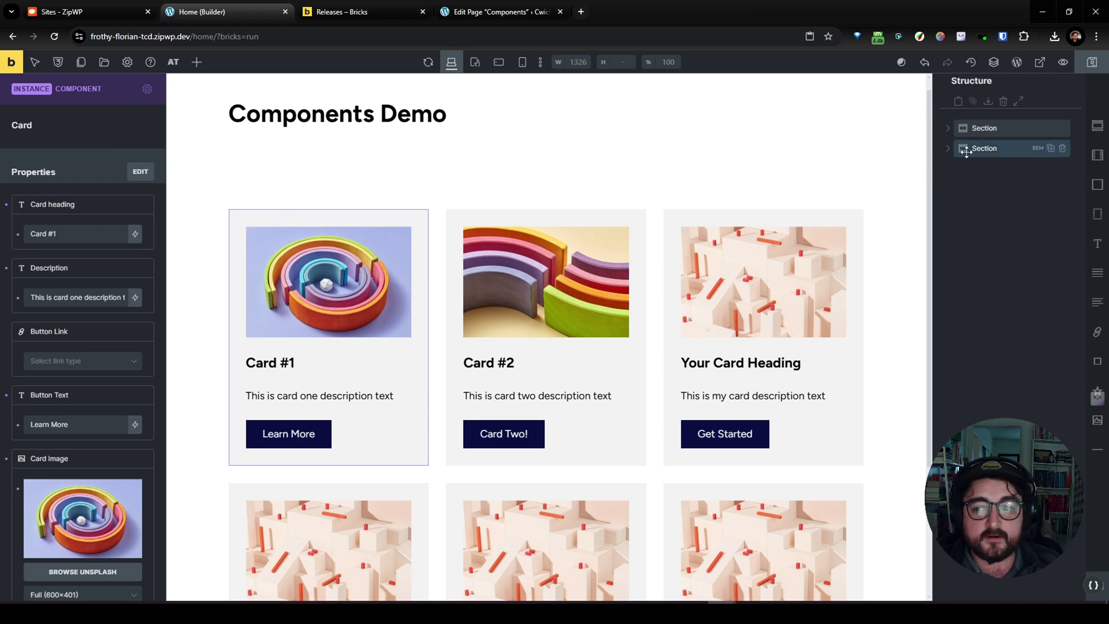
left_click(955, 150)
left_click(966, 169)
left_click(998, 188)
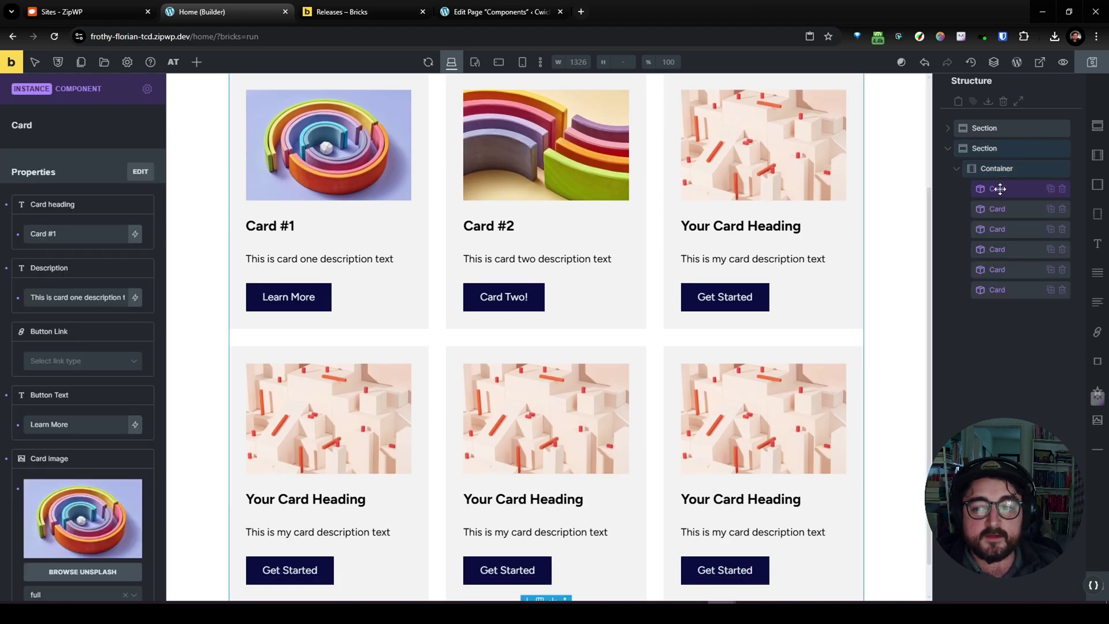
scroll(447, 340, "up", 2)
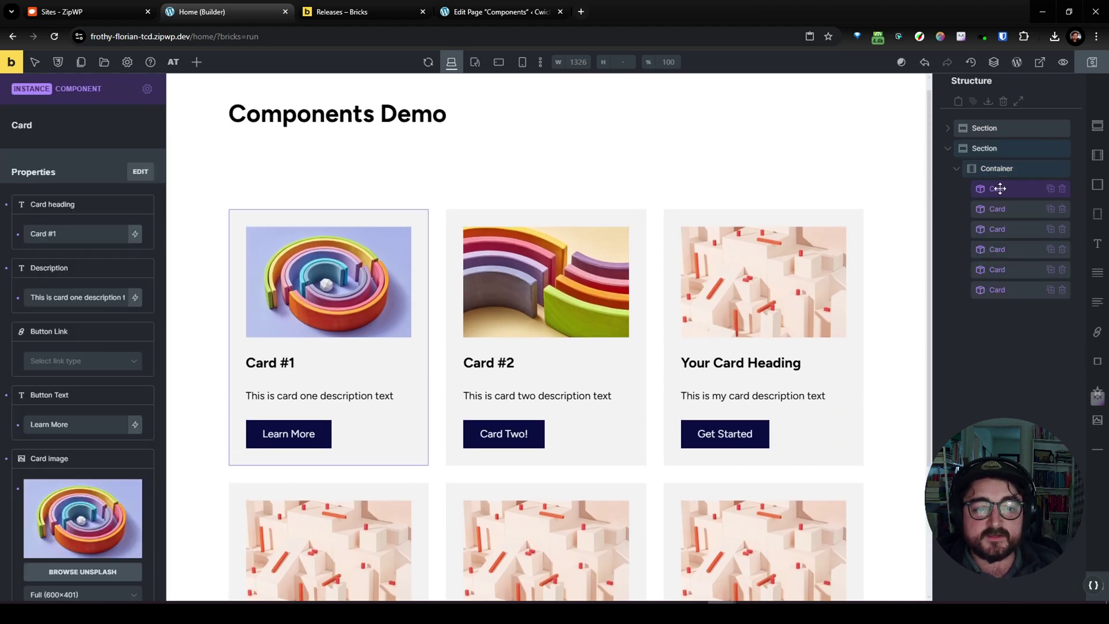
- Show the Card Alpha component's background settings, then go to the Cwicly Components page
left_click(140, 172)
left_click(61, 298)
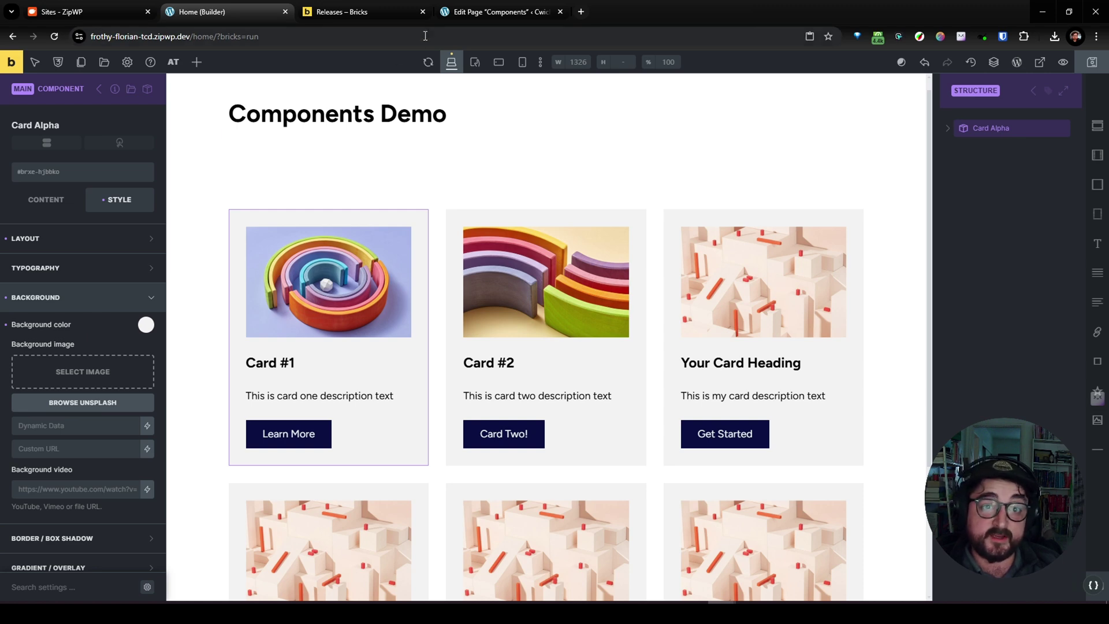
left_click(491, 11)
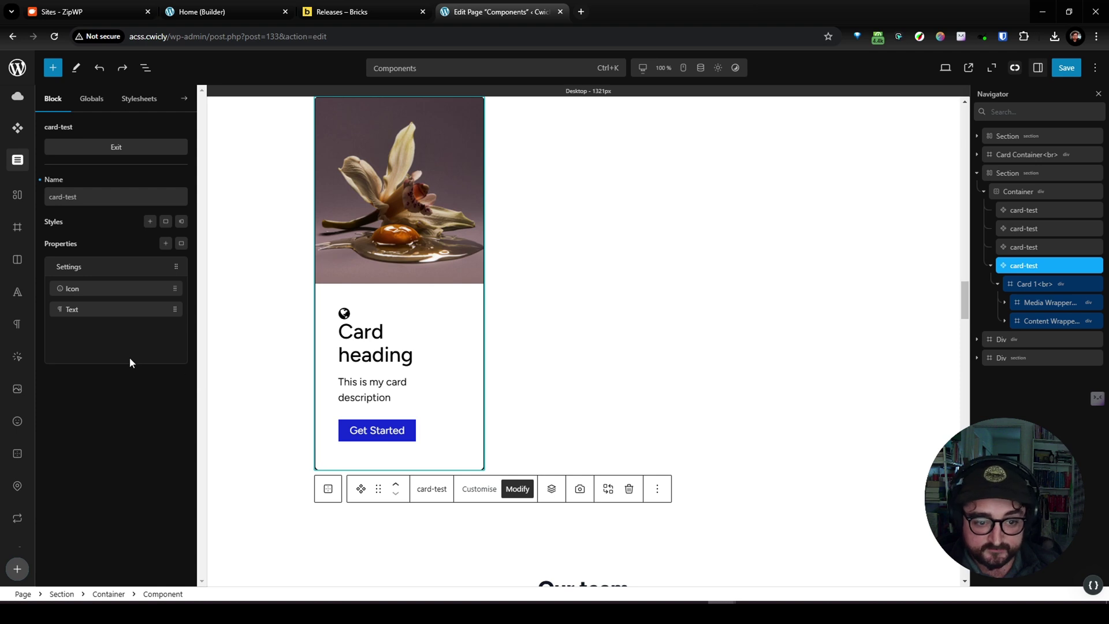
- Add a Colour property 'background-color' defaulting to cc-color-2 and close Component Properties
scroll(482, 405, "up", 3)
scroll(485, 408, "down", 2)
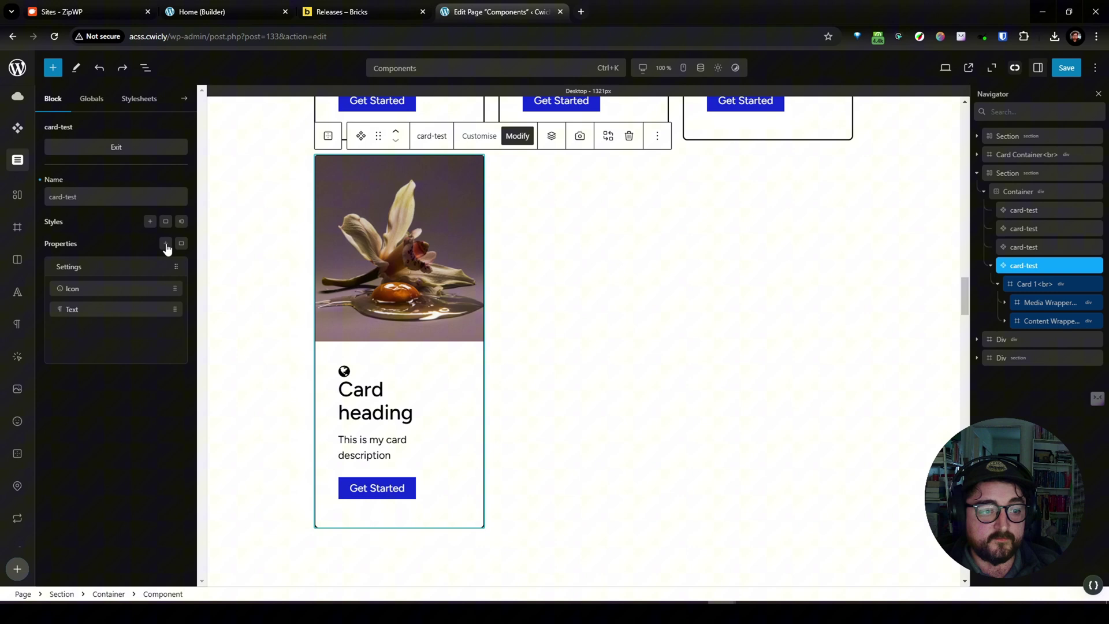
left_click(167, 245)
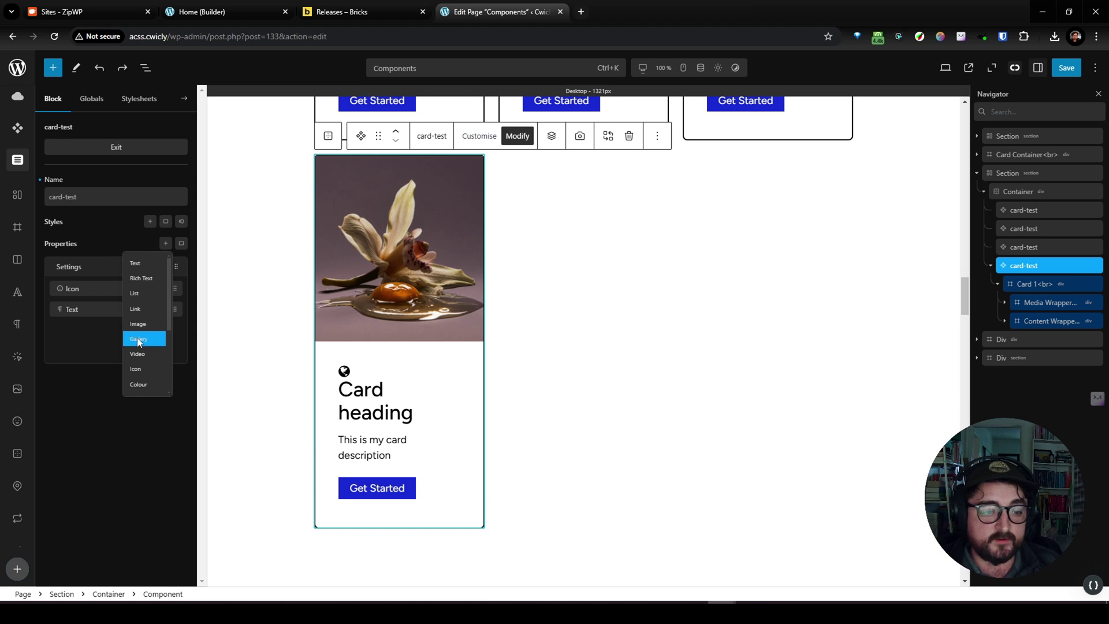
scroll(145, 346, "down", 1)
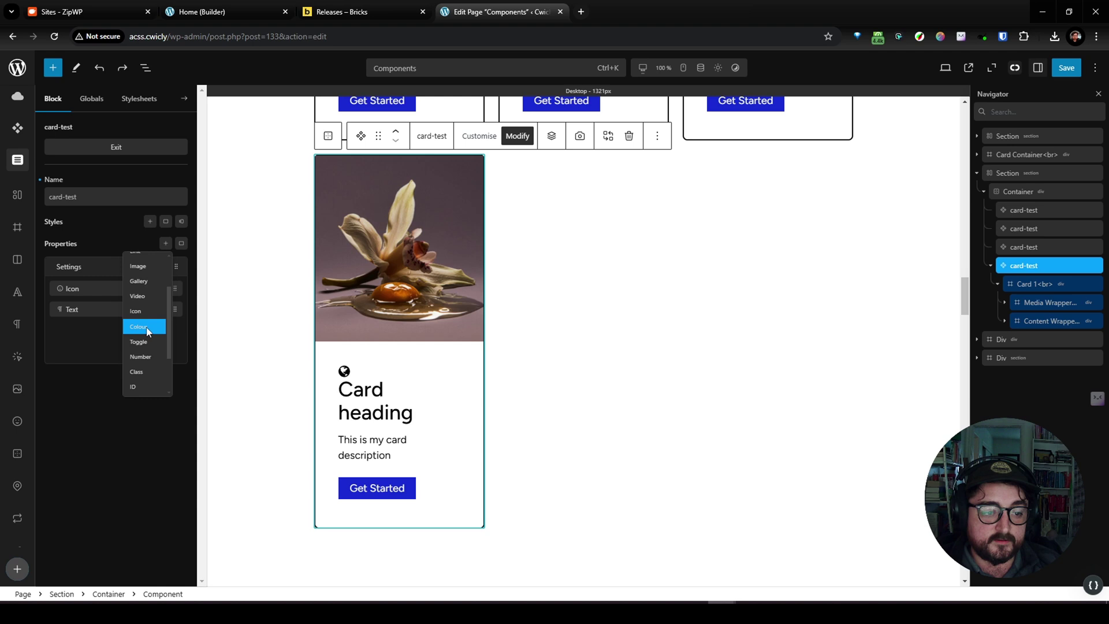
left_click(148, 327)
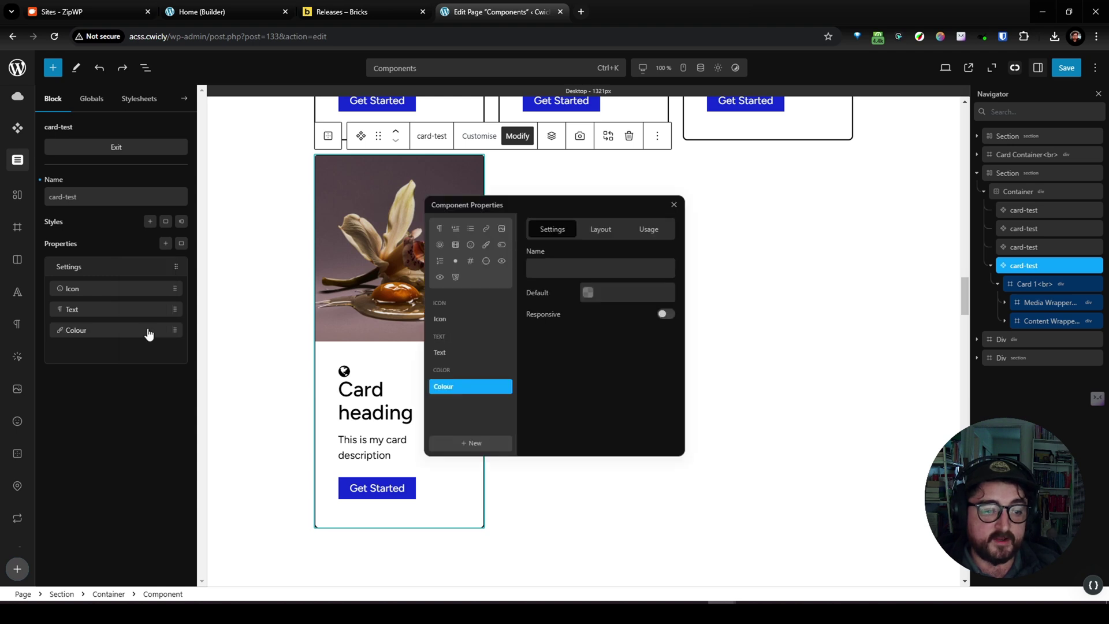
left_click(562, 267)
type("background-colo")
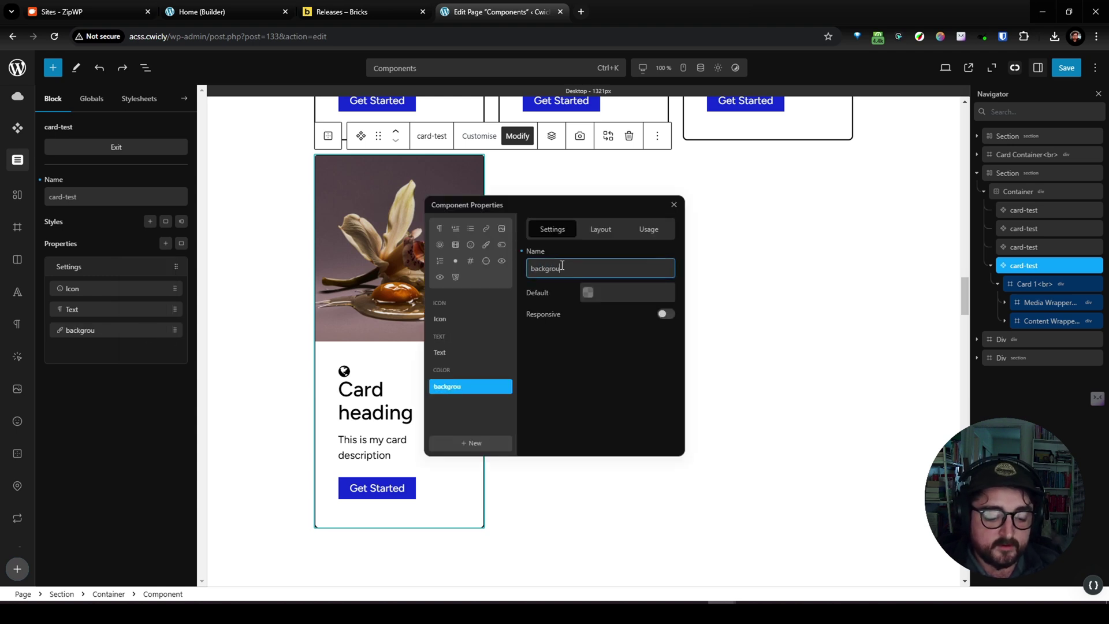
type("r")
left_click(588, 292)
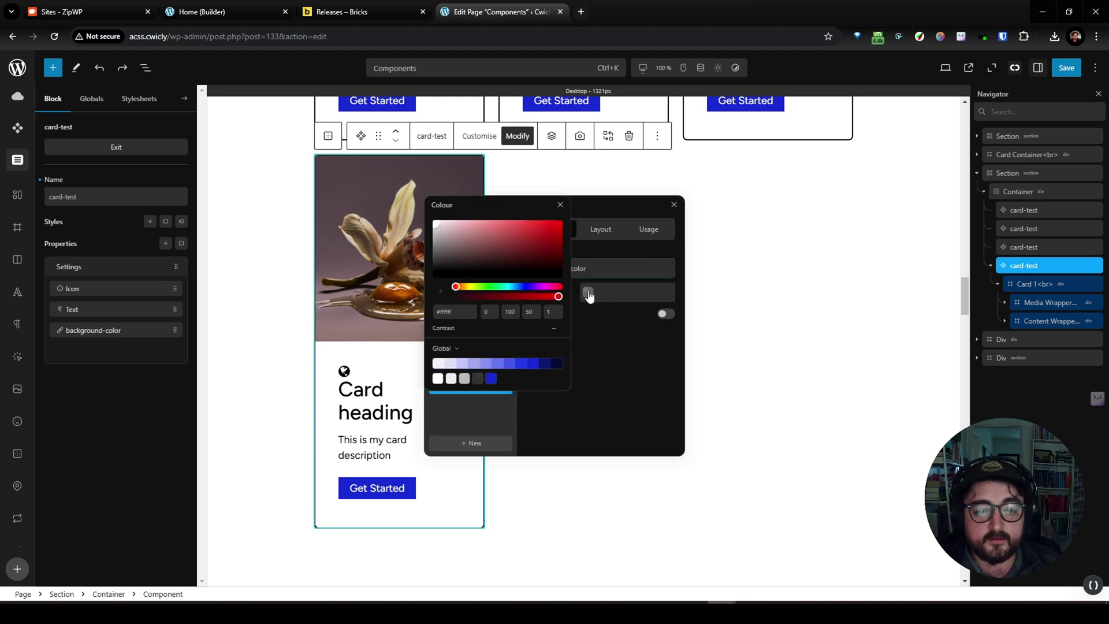
left_click(450, 379)
left_click(560, 205)
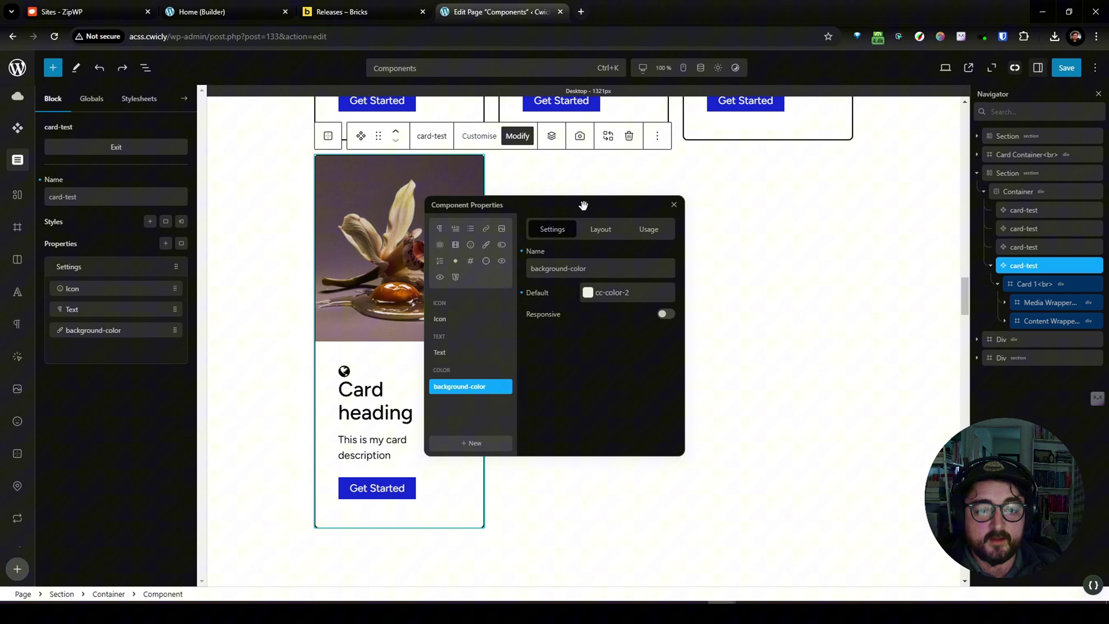
left_click(674, 205)
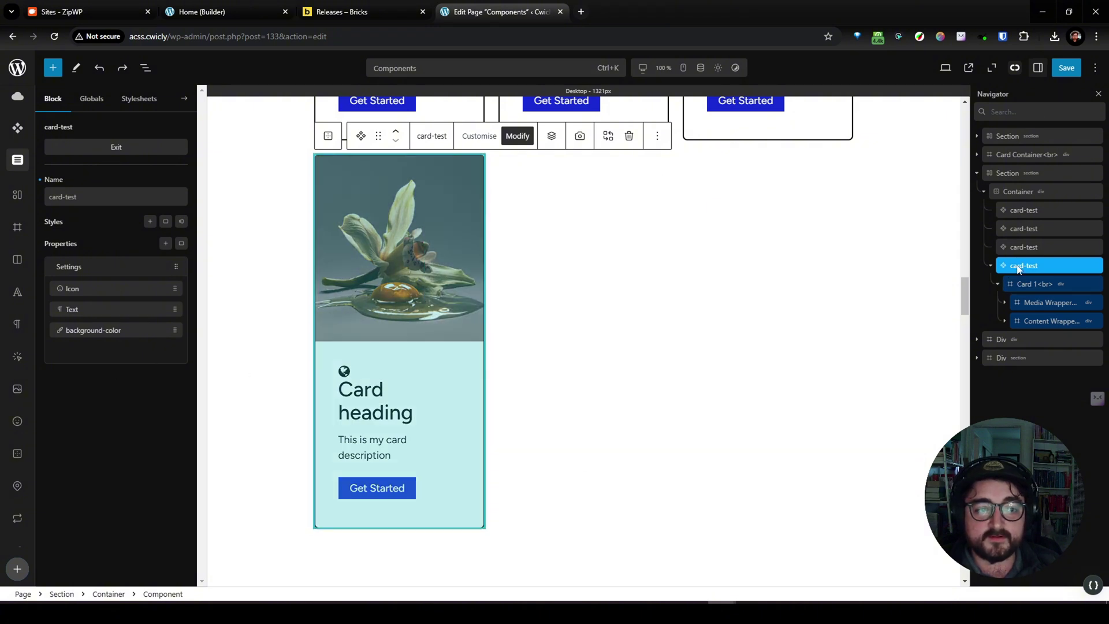
- Exit component editing and bind Card 1's background to the background-color property
left_click(116, 148)
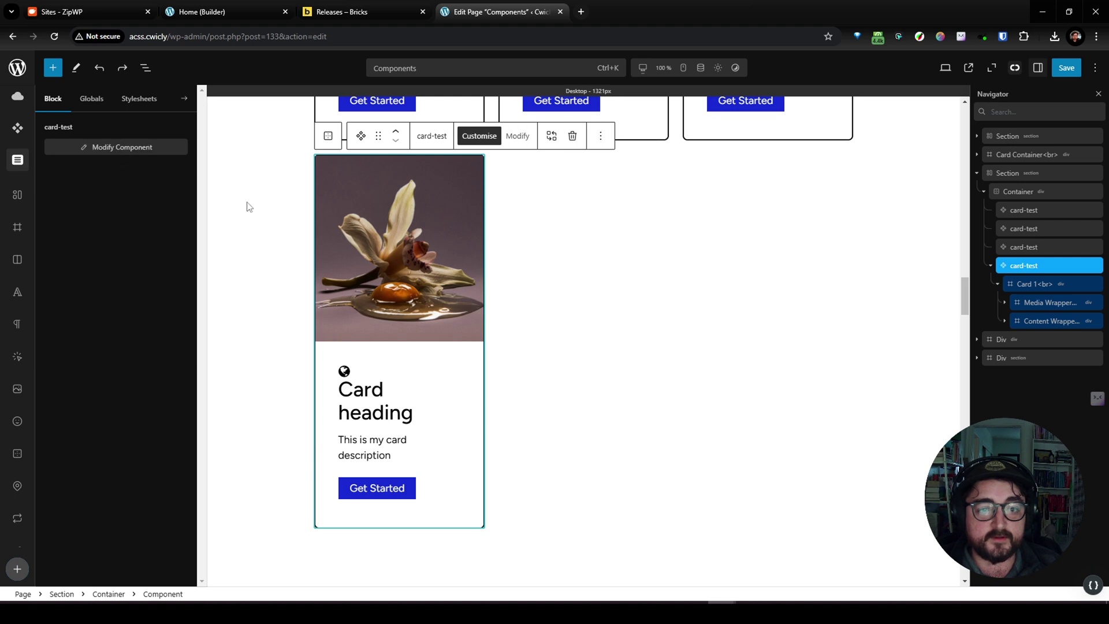
left_click(1030, 284)
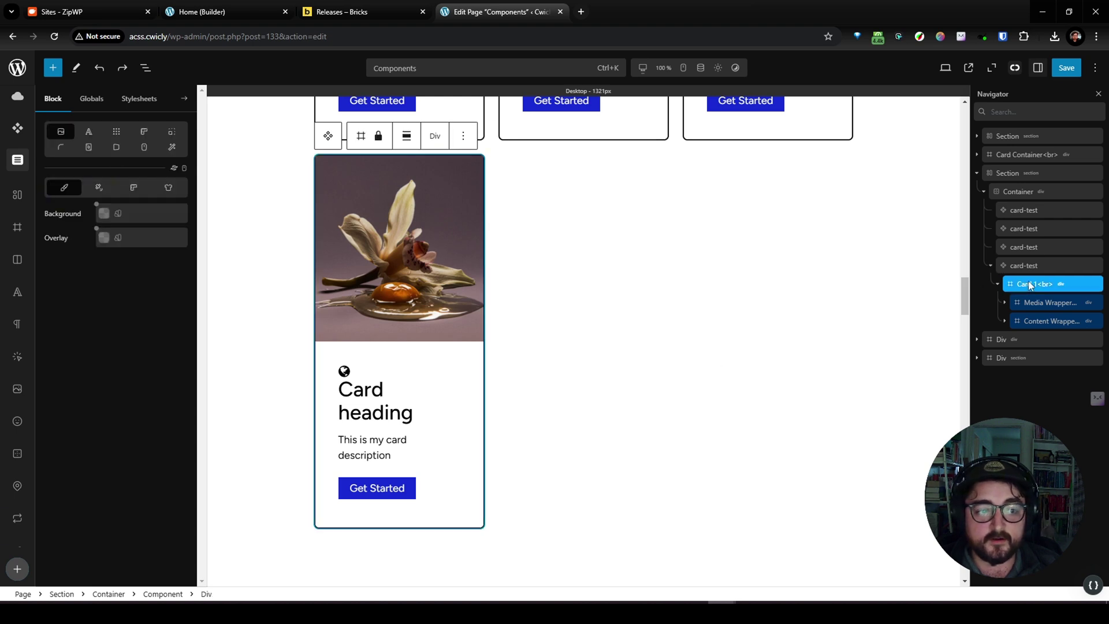
left_click(97, 206)
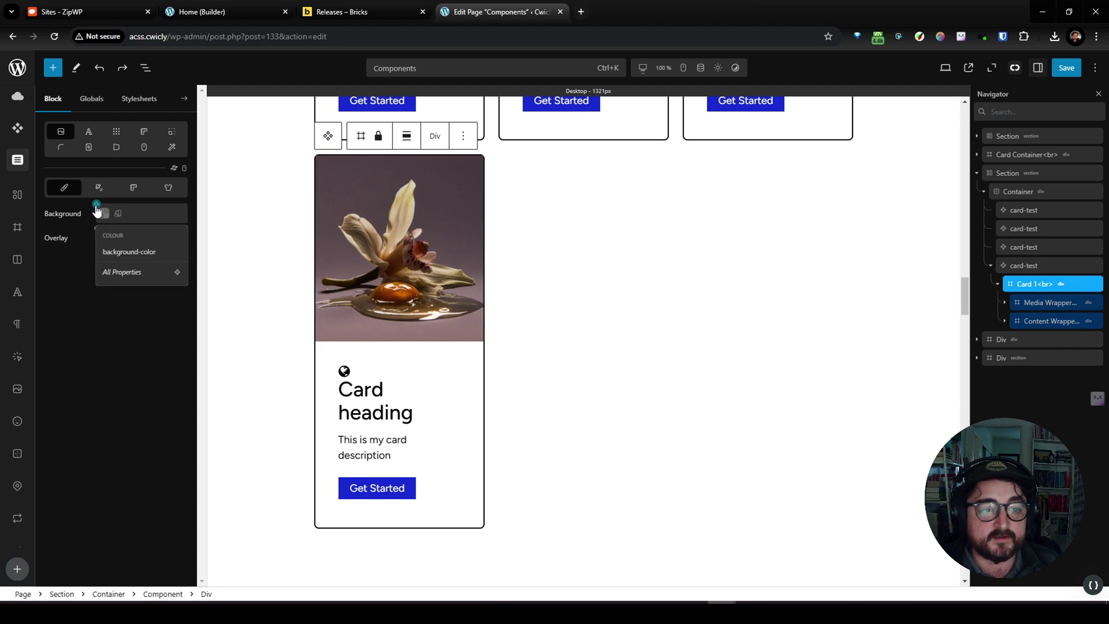
left_click(129, 252)
scroll(547, 300, "up", 6)
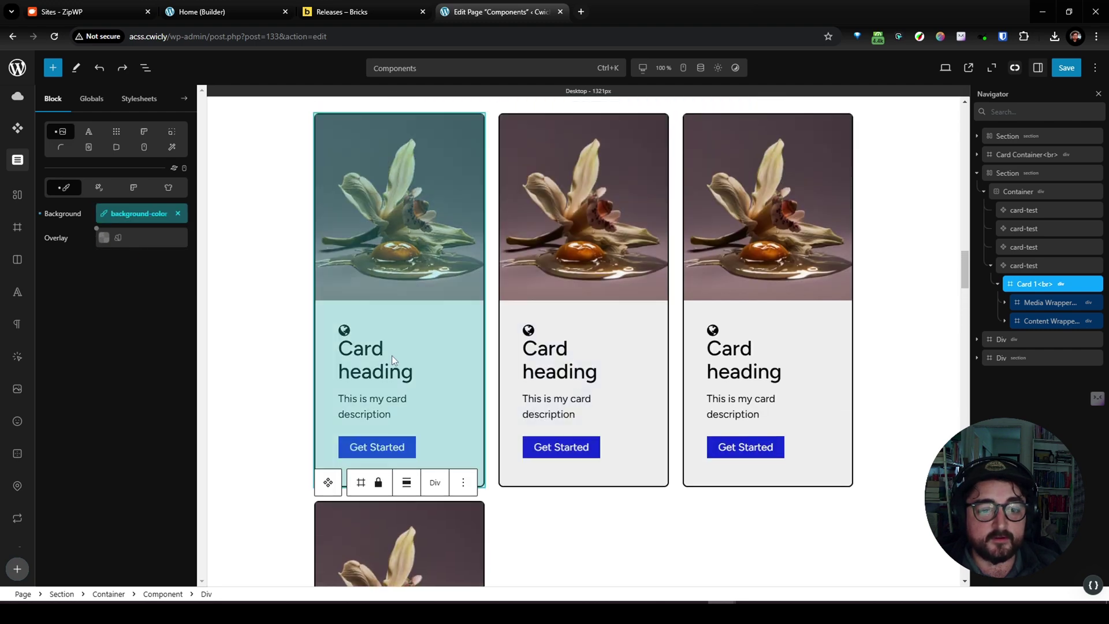
scroll(783, 522, "down", 2)
scroll(770, 508, "down", 4)
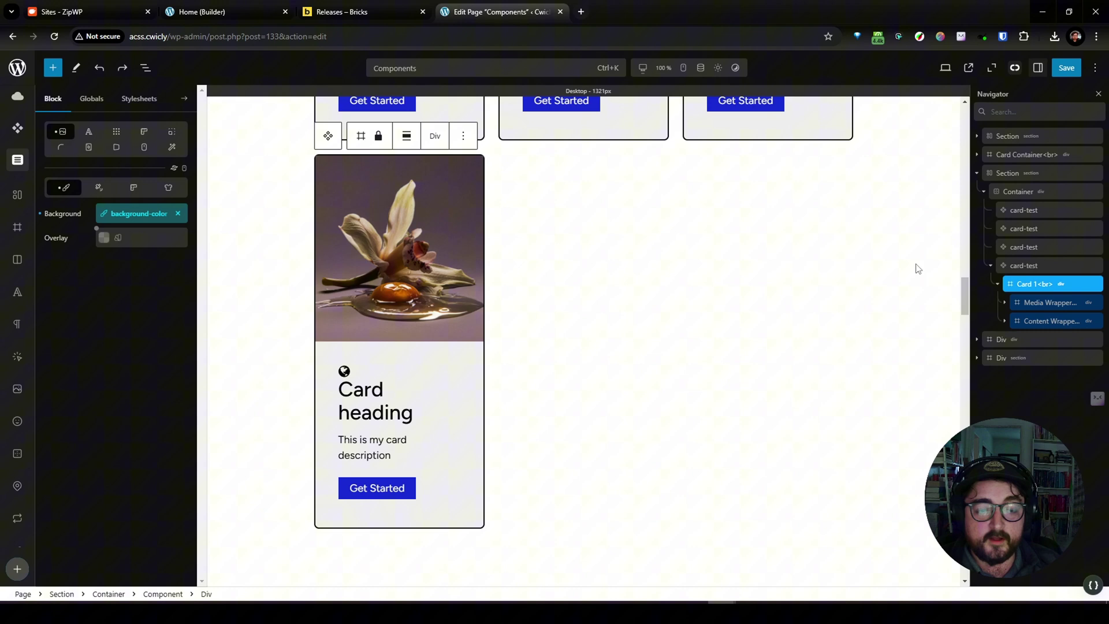
- Reopen the card-test component for editing and add a Visibility-type property
left_click(1033, 267)
left_click(109, 150)
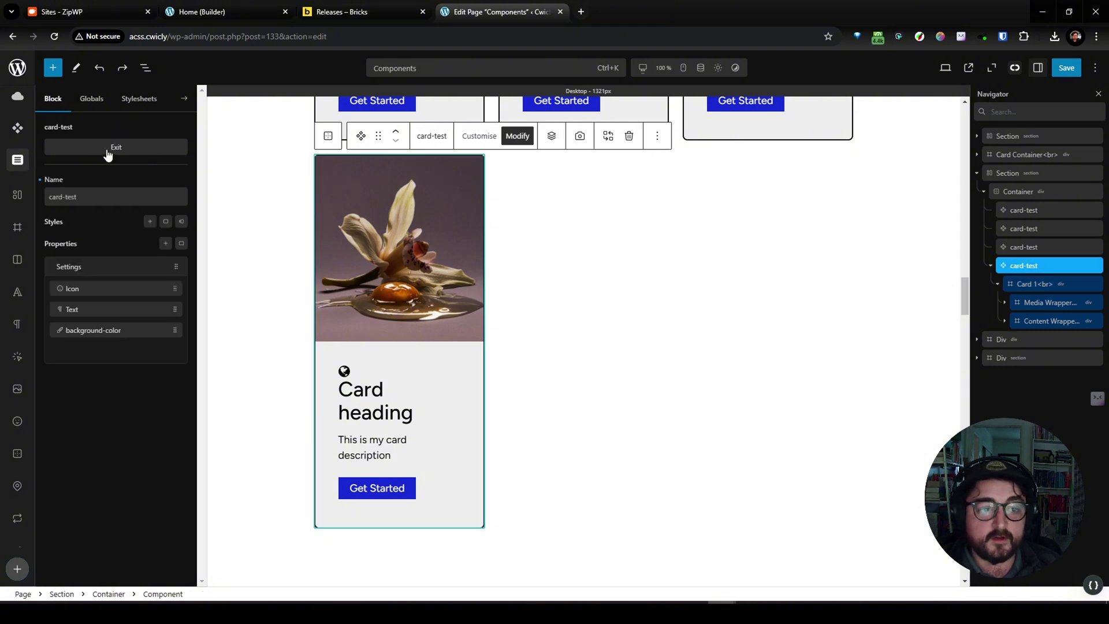
left_click(166, 243)
scroll(143, 337, "down", 2)
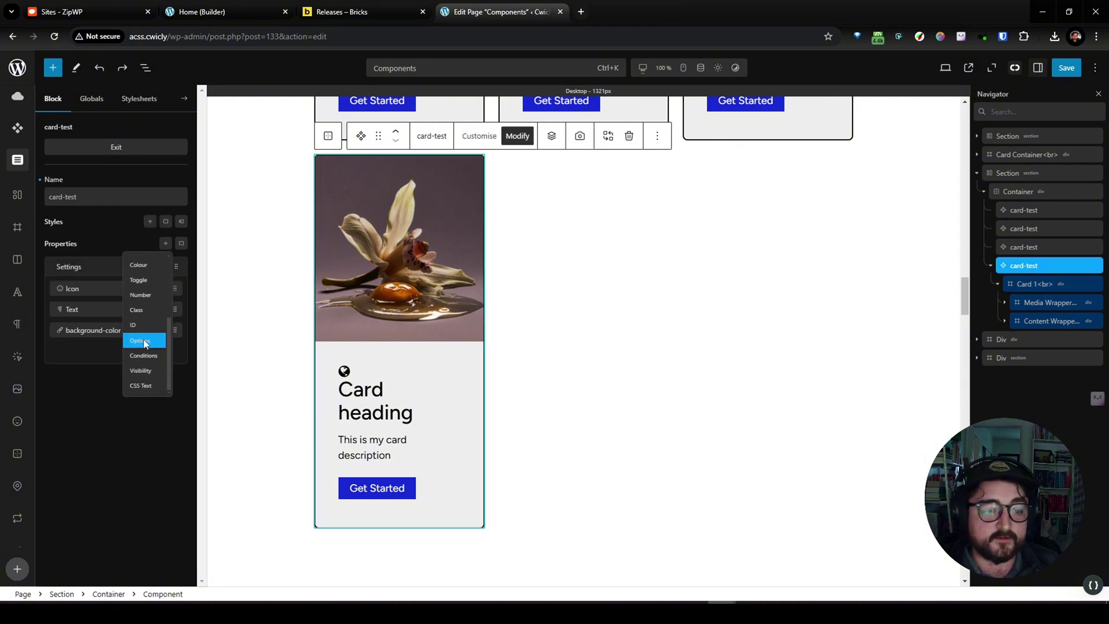
left_click(146, 370)
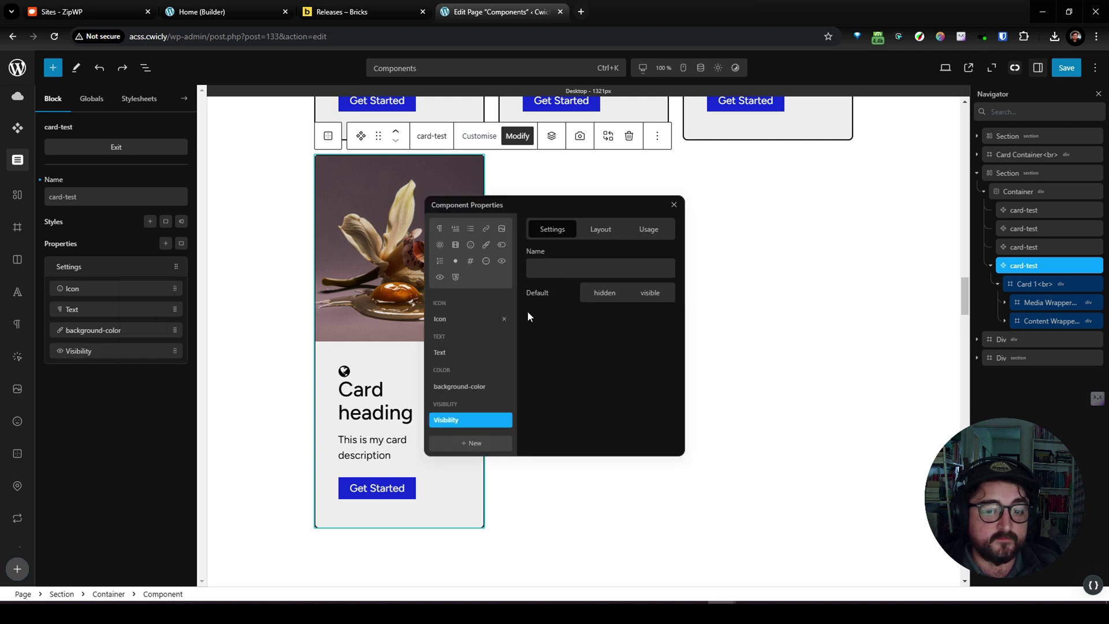
- Make it visible by default, name it 'Button Visiblity', and select the Get Started button
left_click(651, 293)
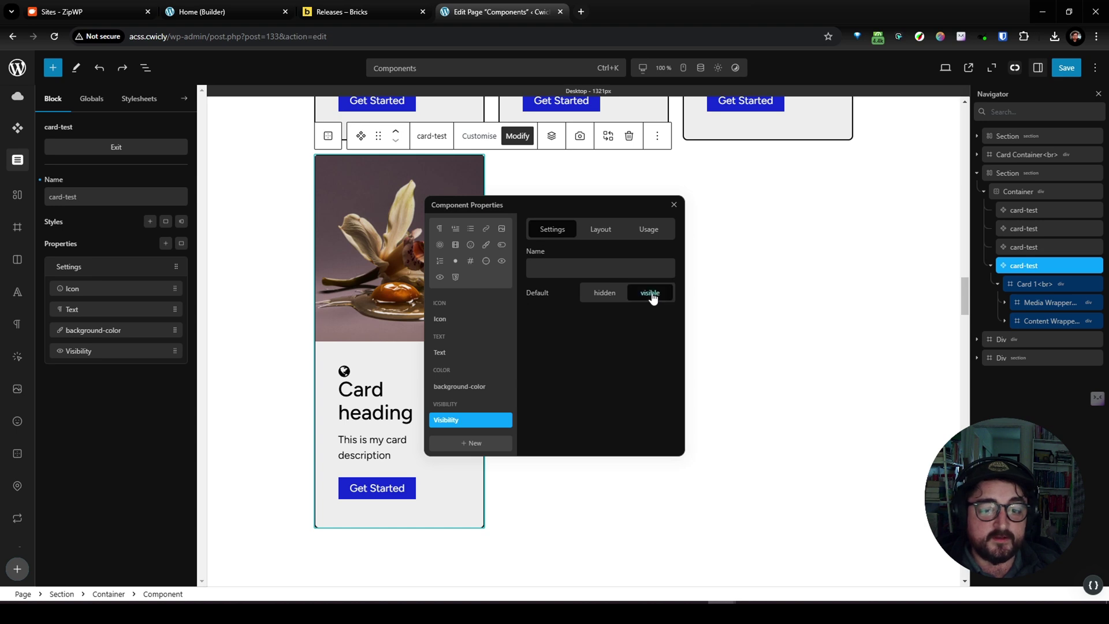
left_click(586, 268)
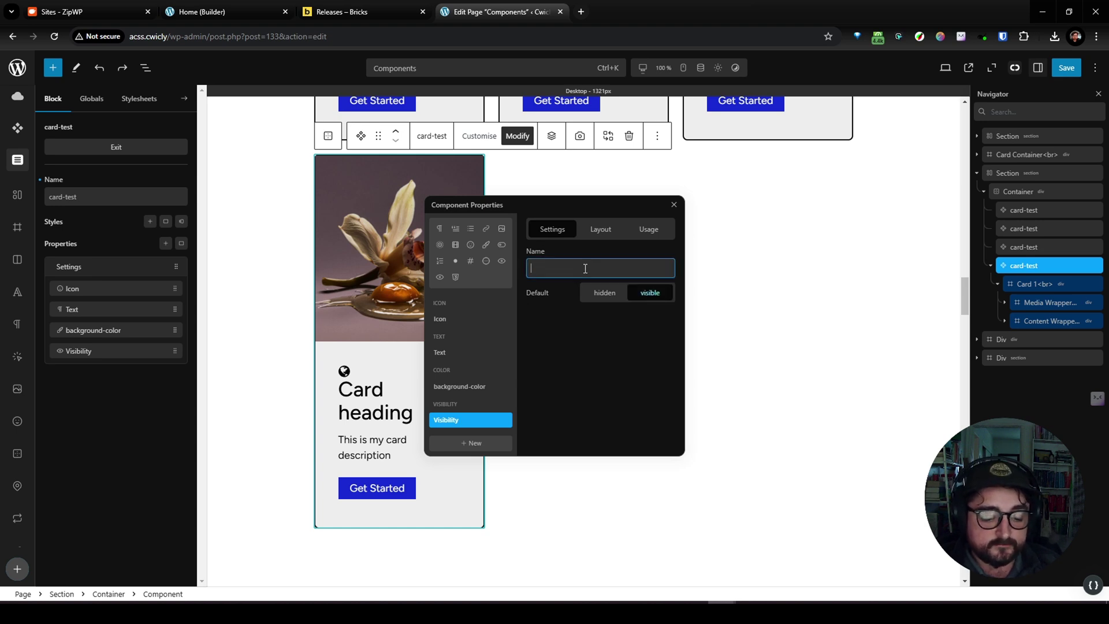
type("Button Visiblity")
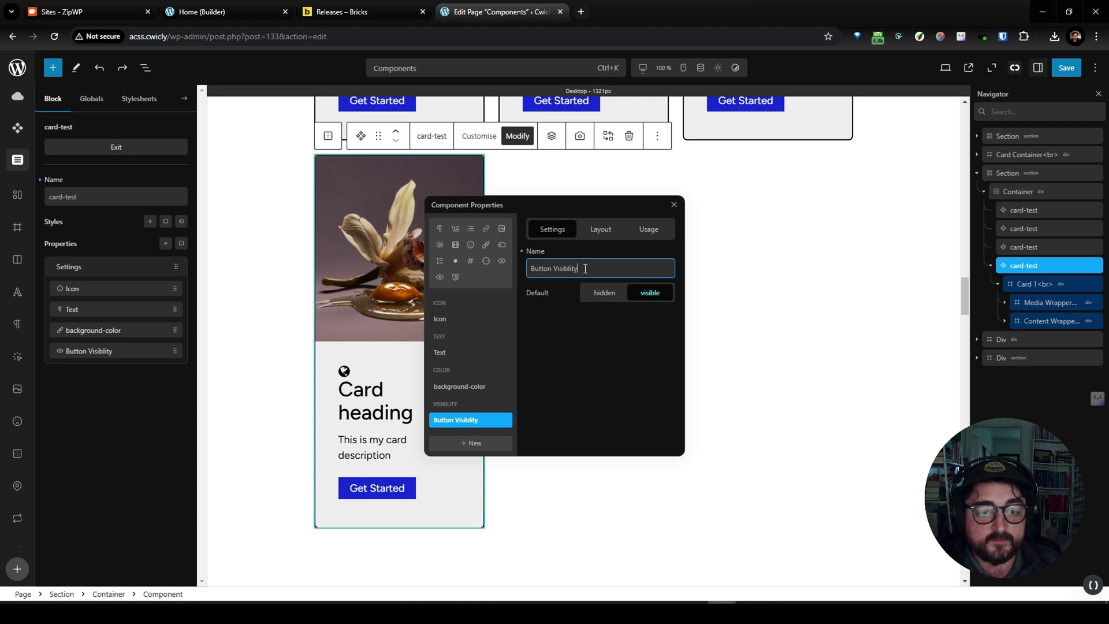
left_click(92, 459)
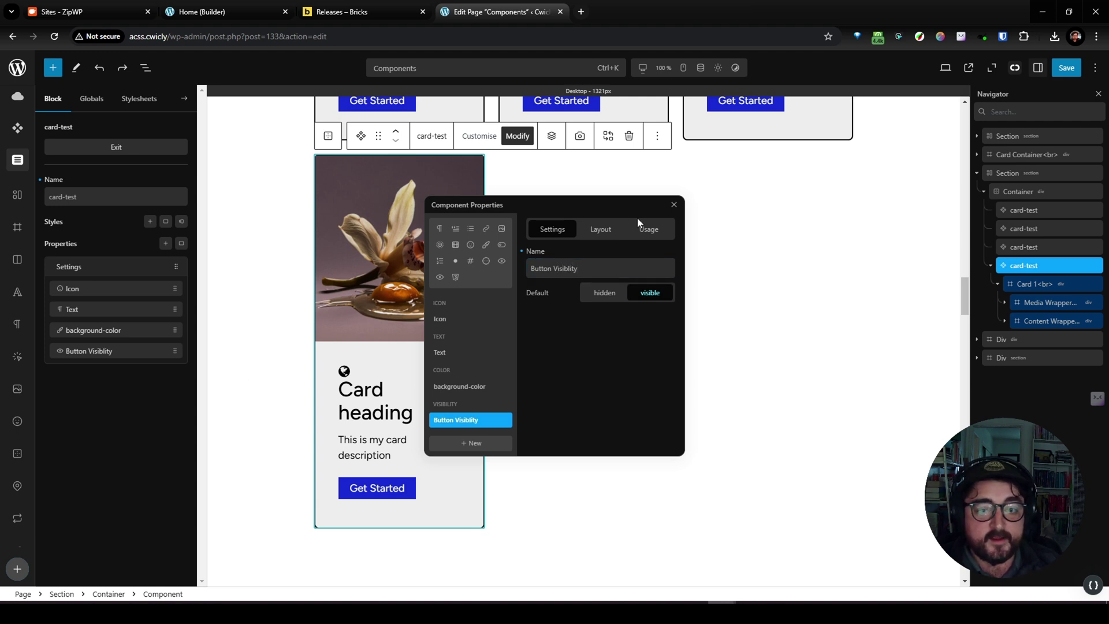
left_click(674, 206)
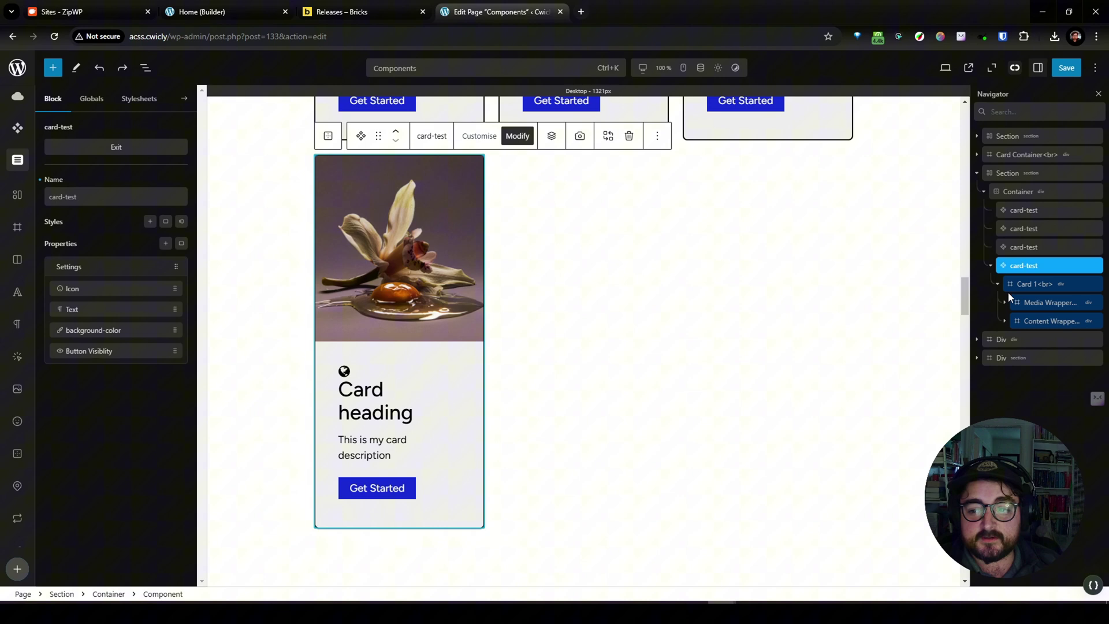
left_click(1005, 321)
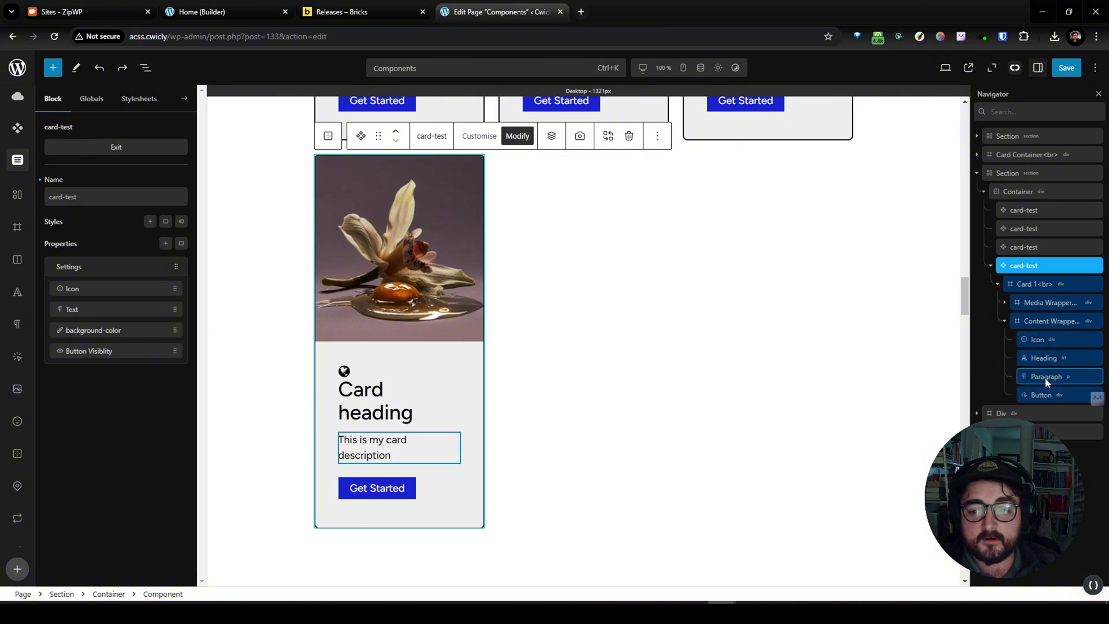
left_click(1042, 396)
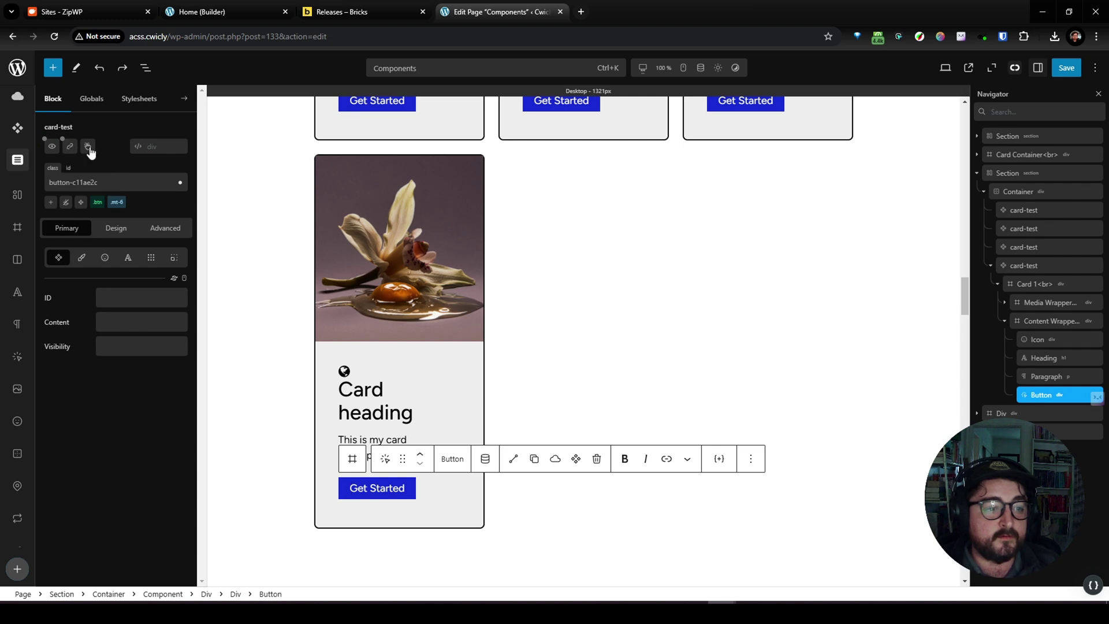
- Connect the Get Started button's visibility to the Button Visibility property, then reselect card-test
mouse_move(68, 206)
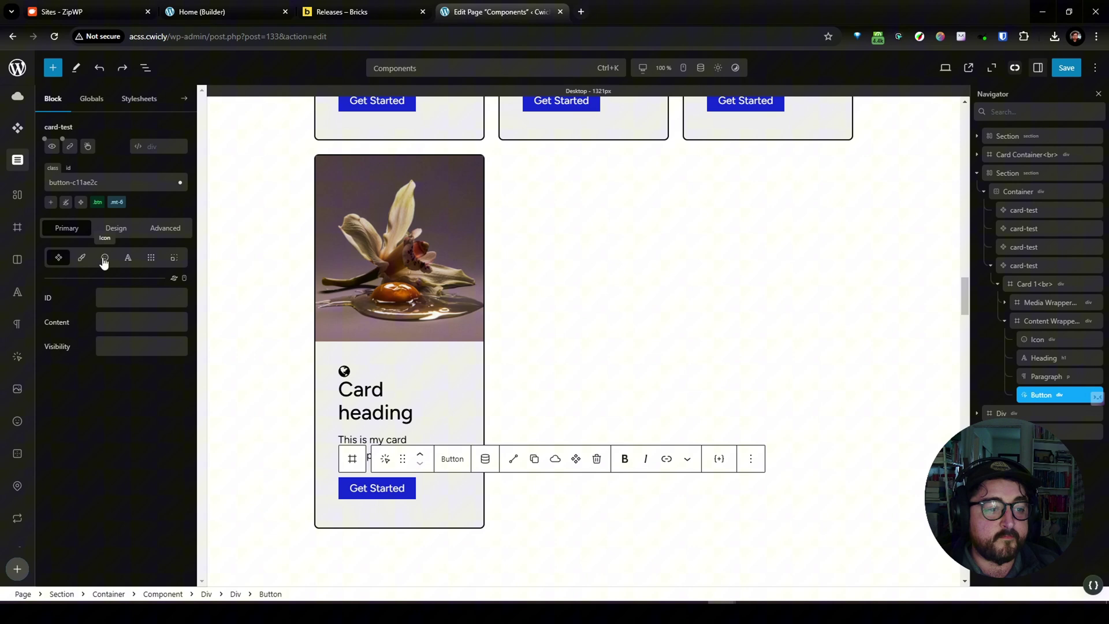
mouse_move(175, 281)
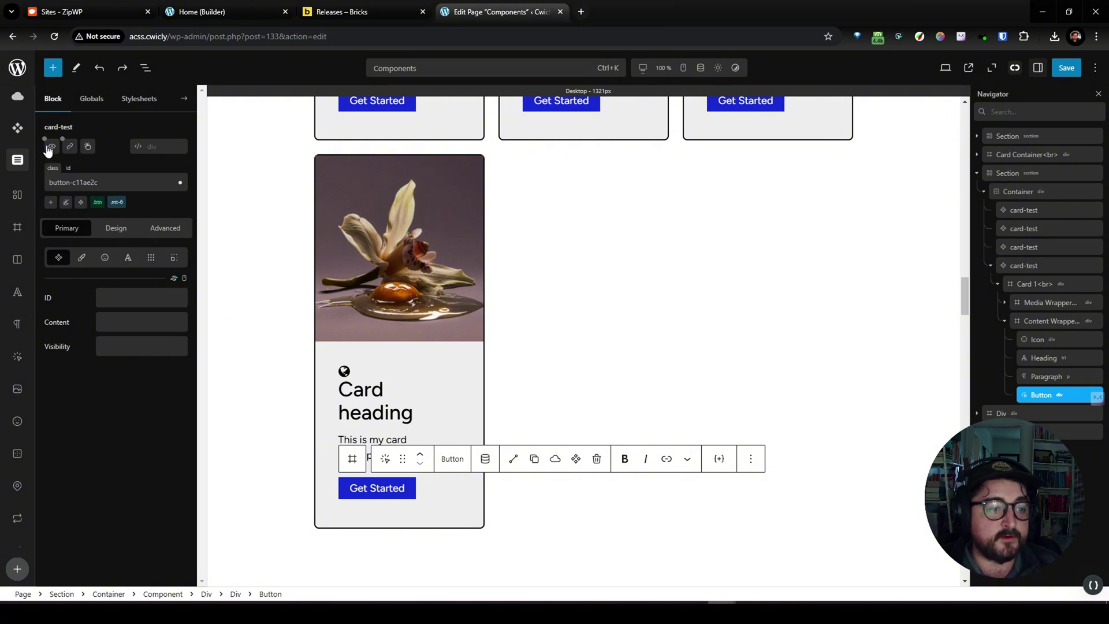
mouse_move(45, 141)
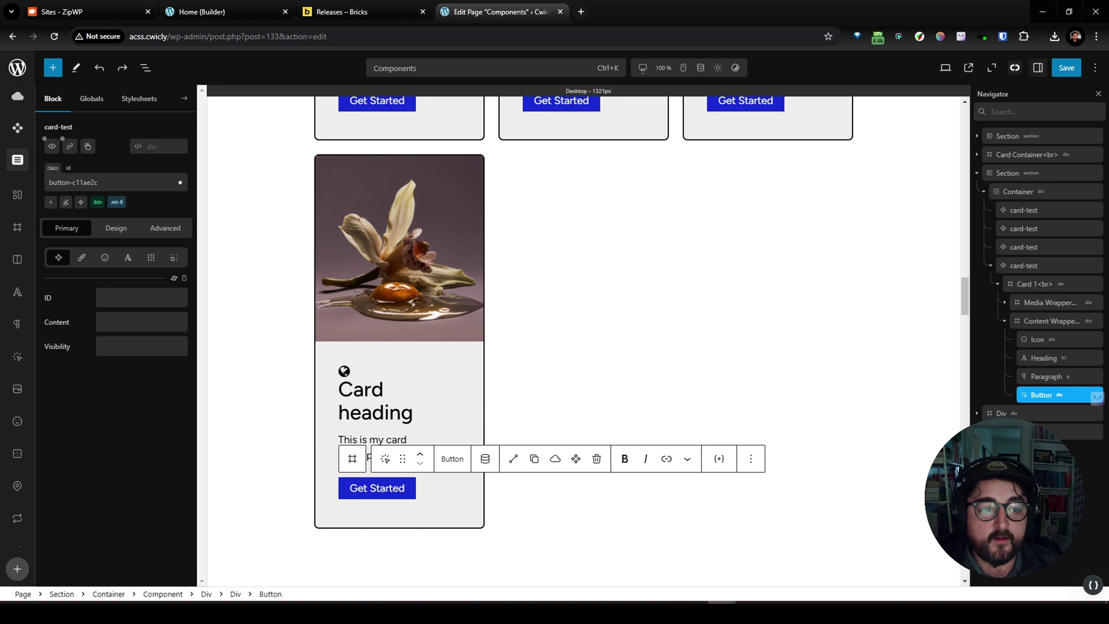
left_click(165, 347)
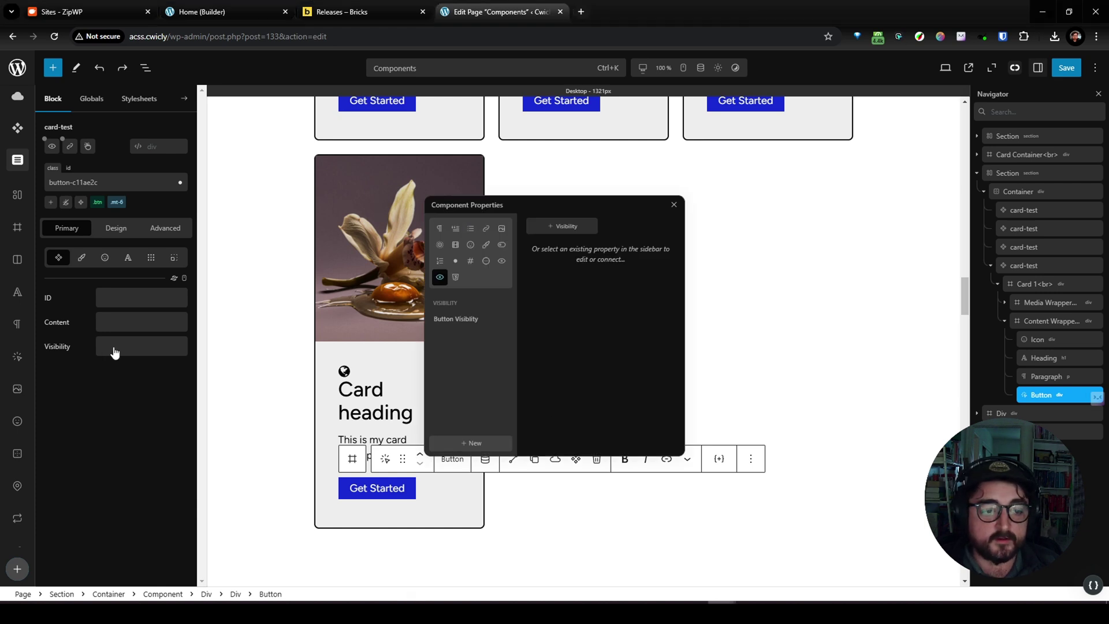
left_click(454, 321)
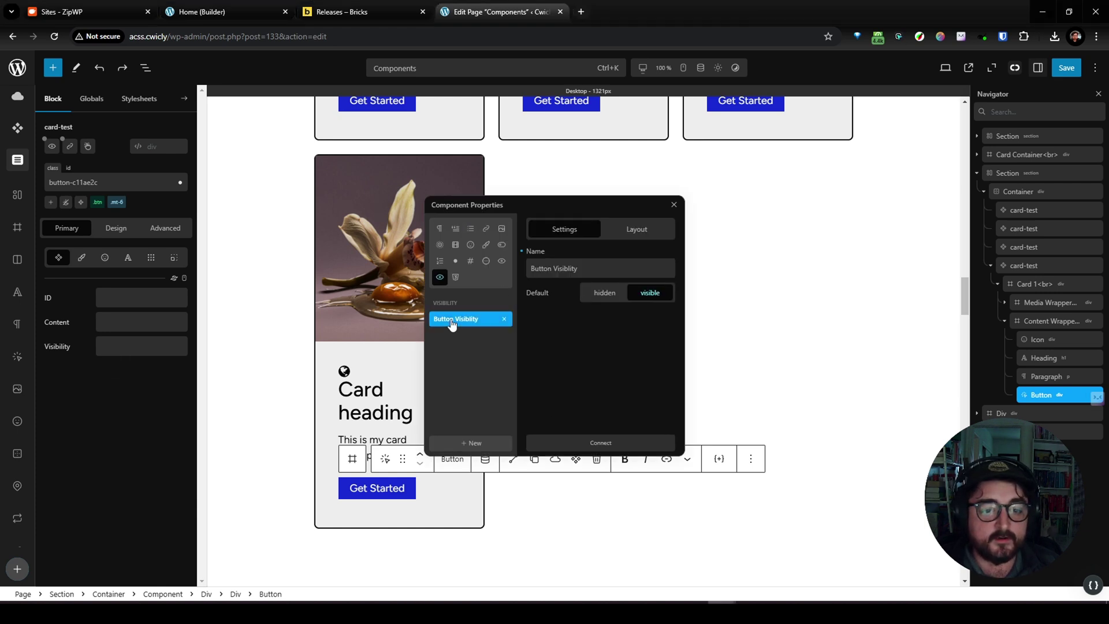
left_click(601, 445)
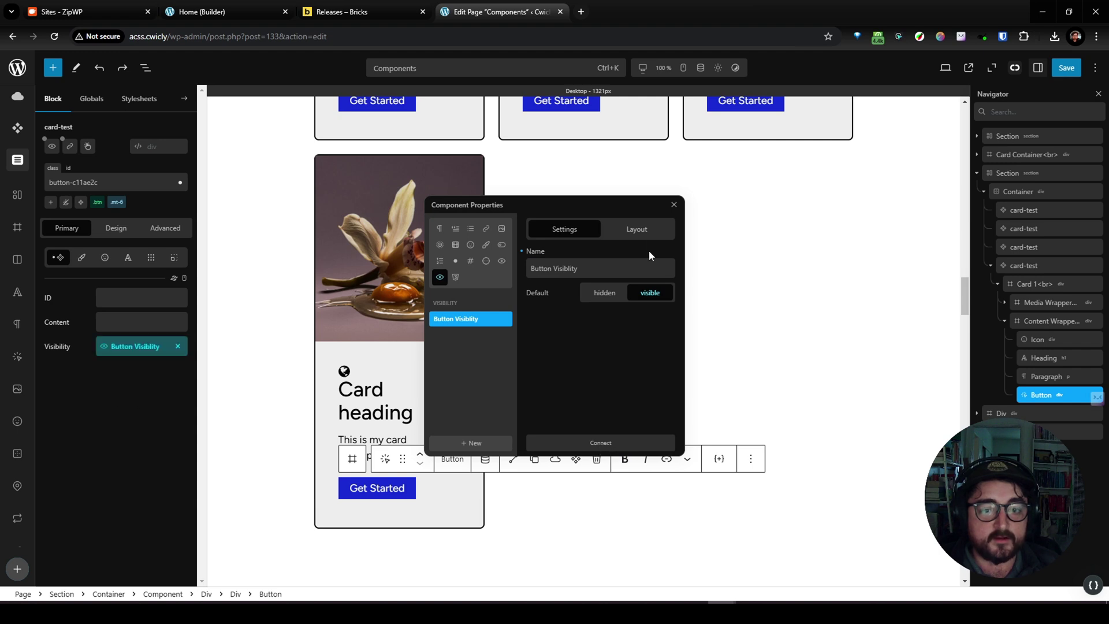
left_click(675, 205)
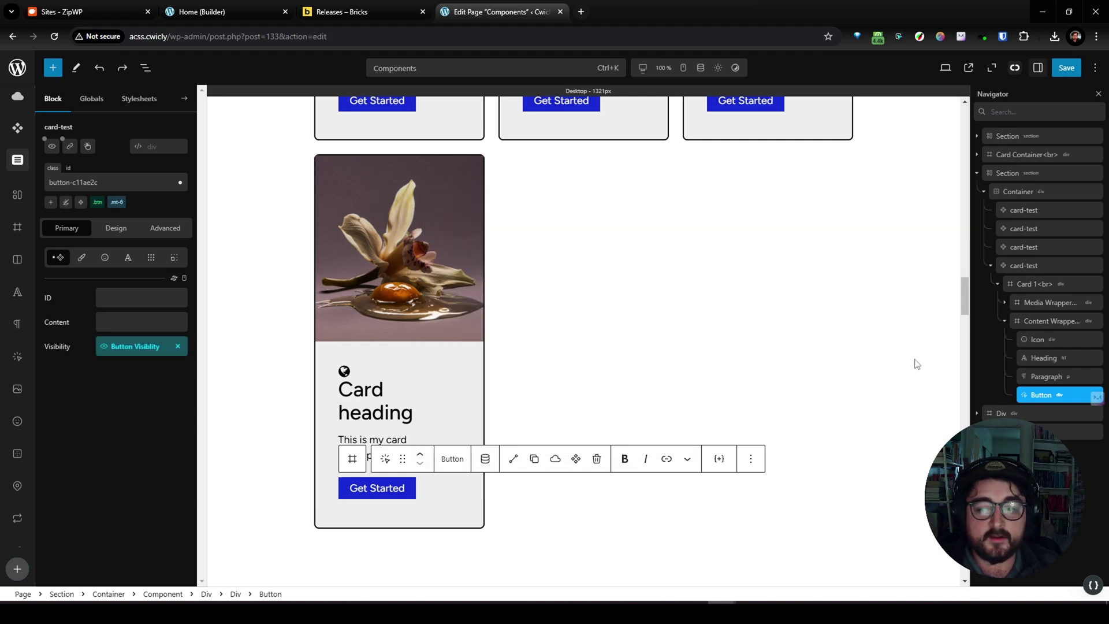
left_click(1028, 267)
- Exit component editing and set the fourth card's Button Visibility to hidden
left_click(119, 148)
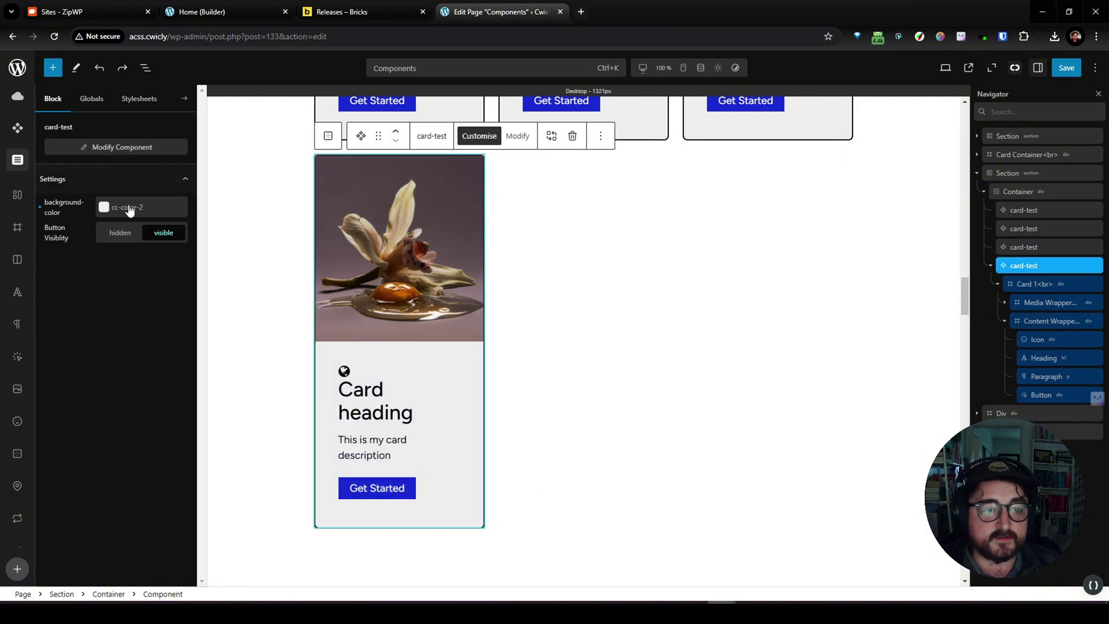
left_click(116, 233)
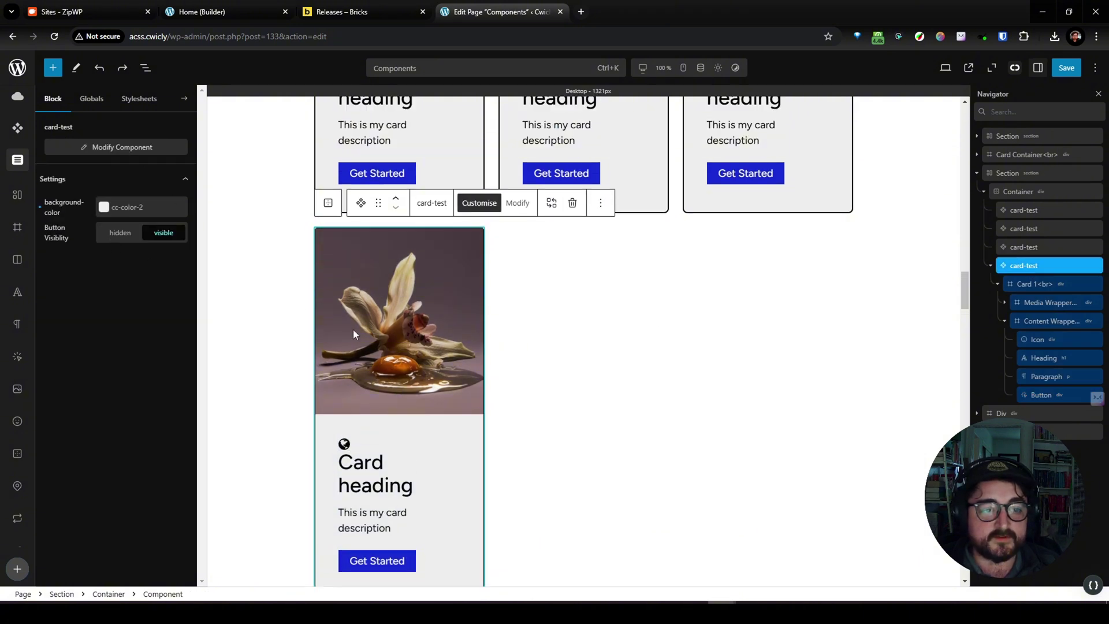
scroll(339, 384, "down", 3)
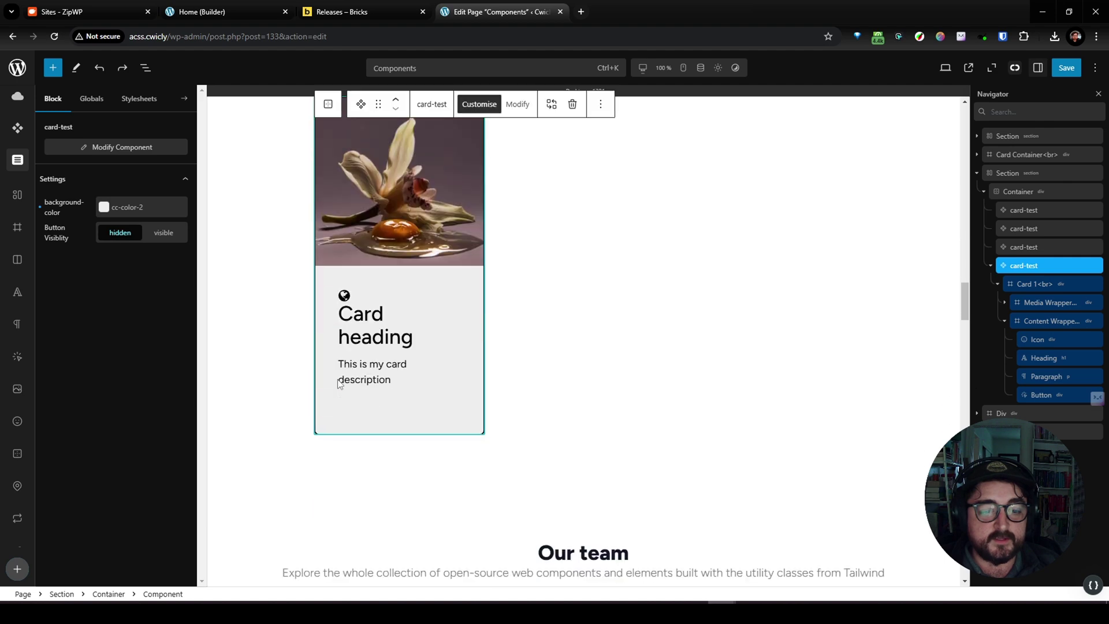
left_click(164, 234)
left_click(119, 237)
left_click(165, 234)
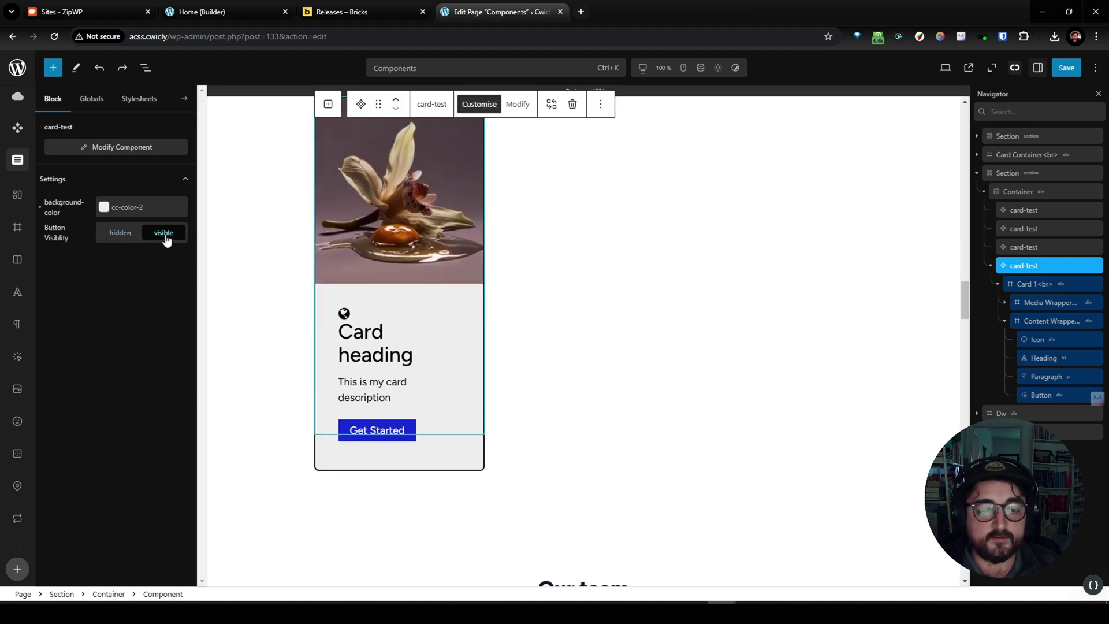
left_click(121, 233)
left_click(164, 234)
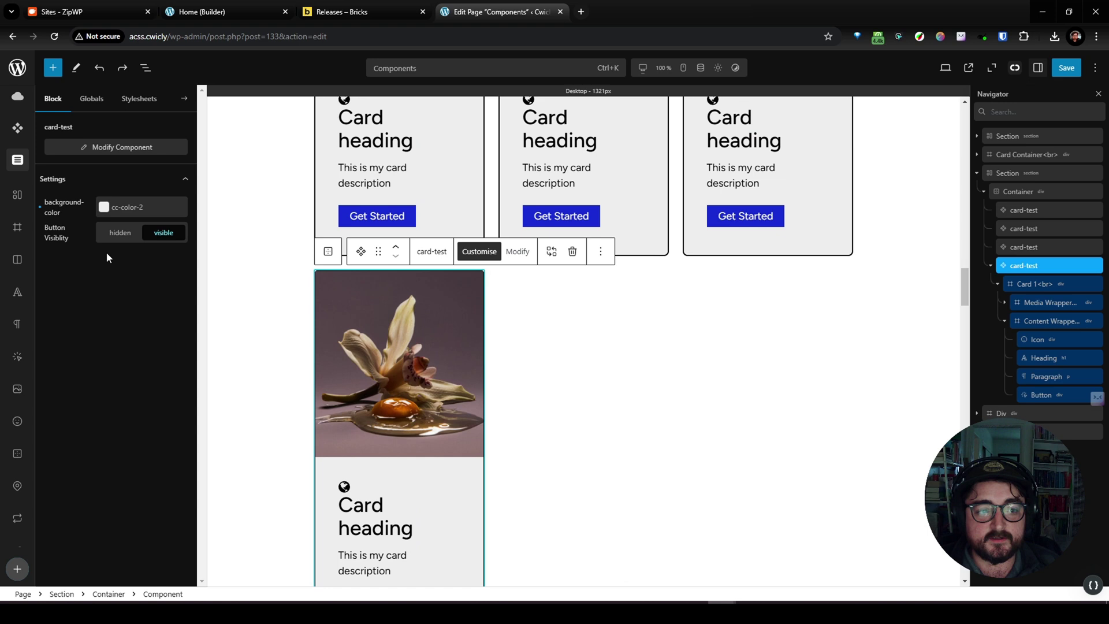
left_click(119, 233)
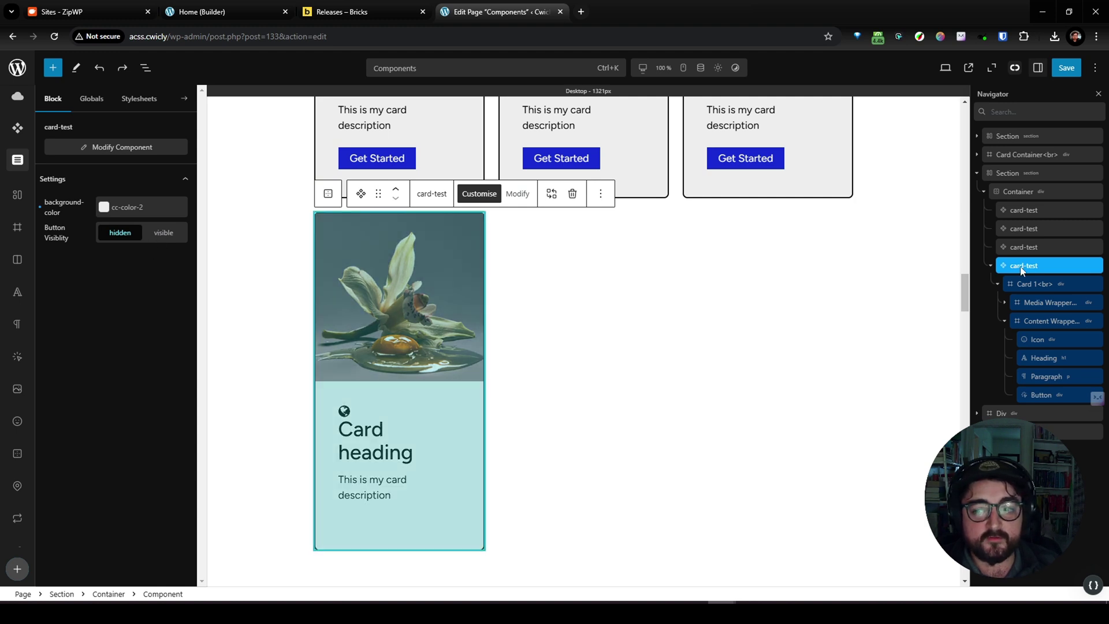
- Reopen card-test via Modify Component and browse the Properties + type list before closing it
left_click(97, 148)
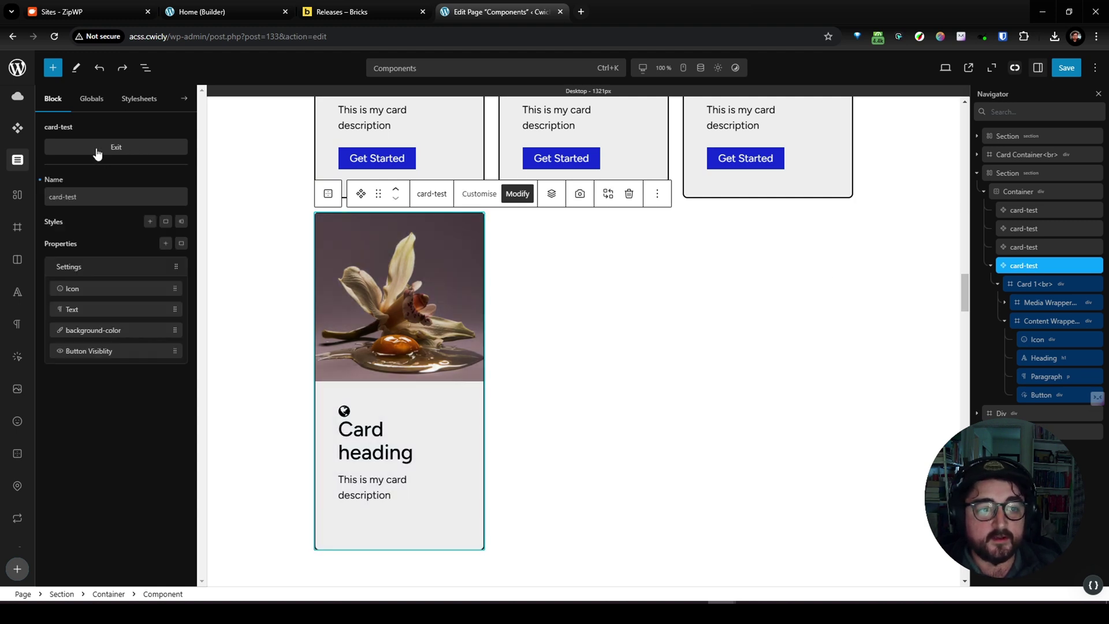
left_click(167, 247)
left_click_drag(169, 297, 167, 366)
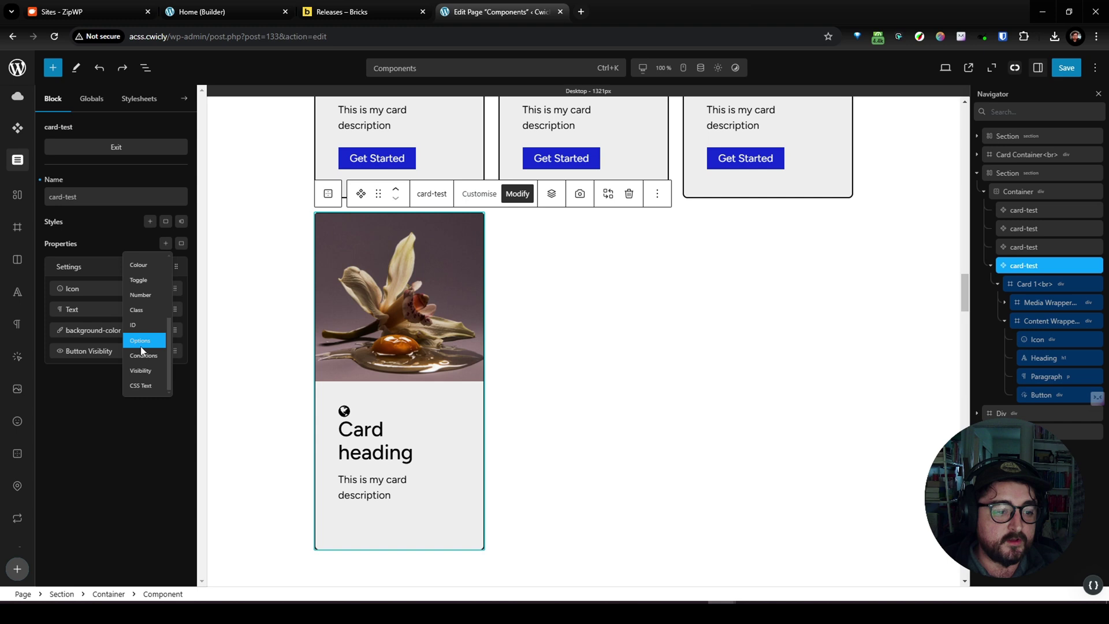
left_click_drag(169, 356, 167, 274)
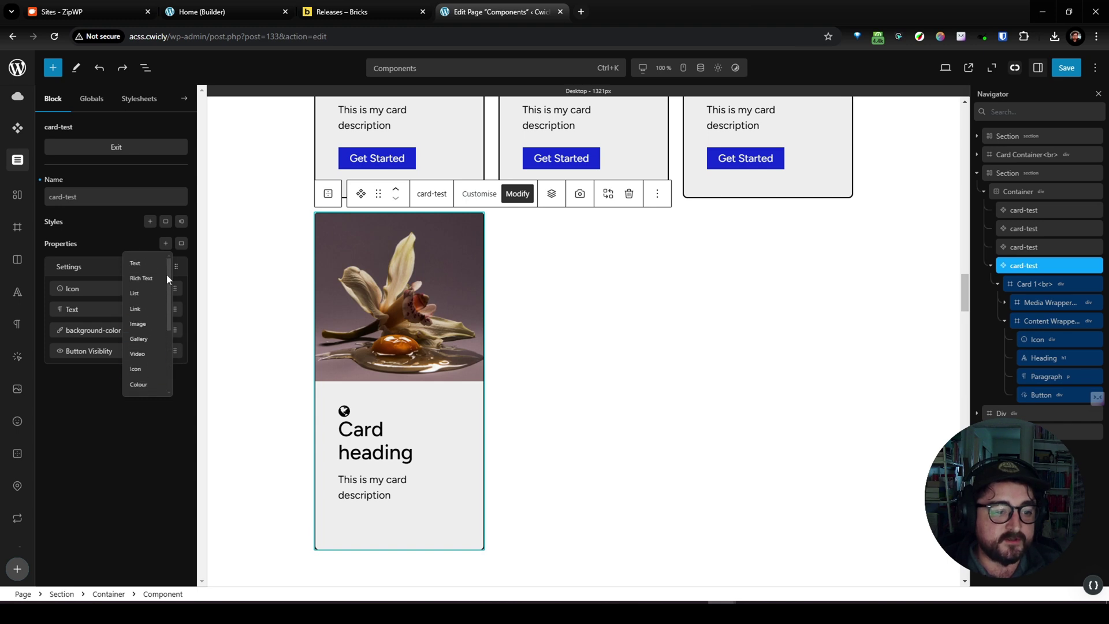
left_click(75, 408)
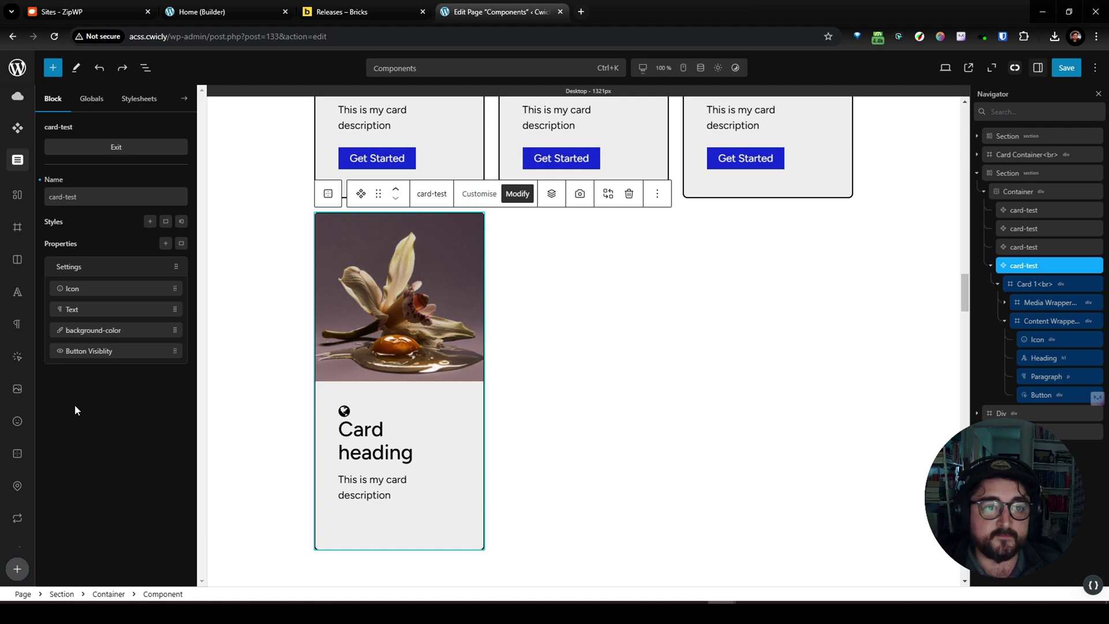
- In Bricks, select Card #2 and inspect its Button Text value and dynamic data options
left_click(231, 11)
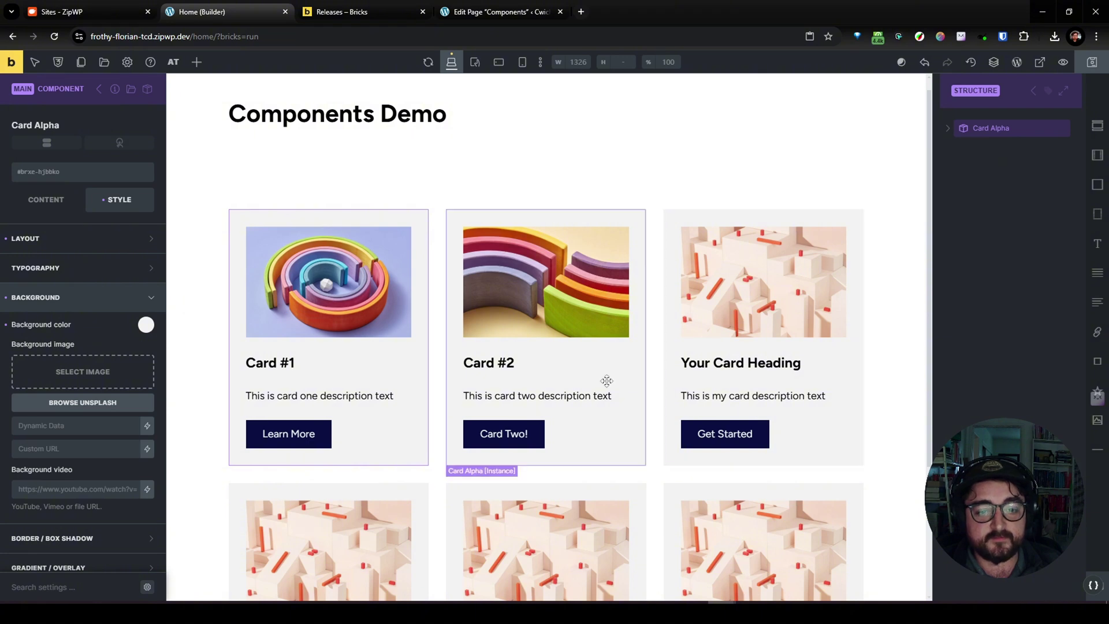
left_click(602, 383)
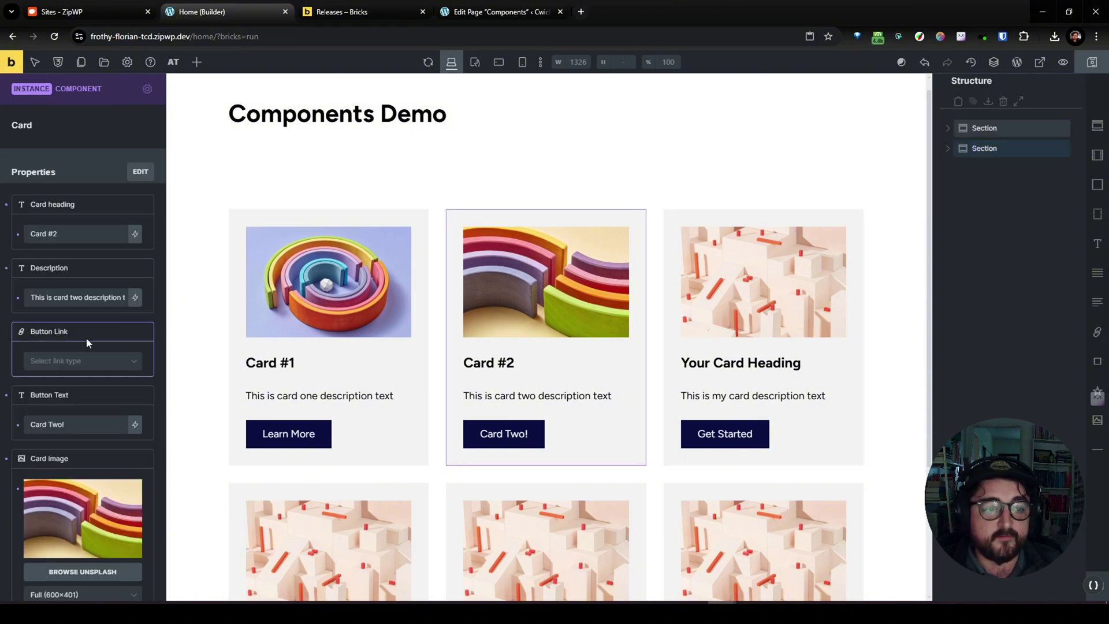
scroll(86, 337, "down", 1)
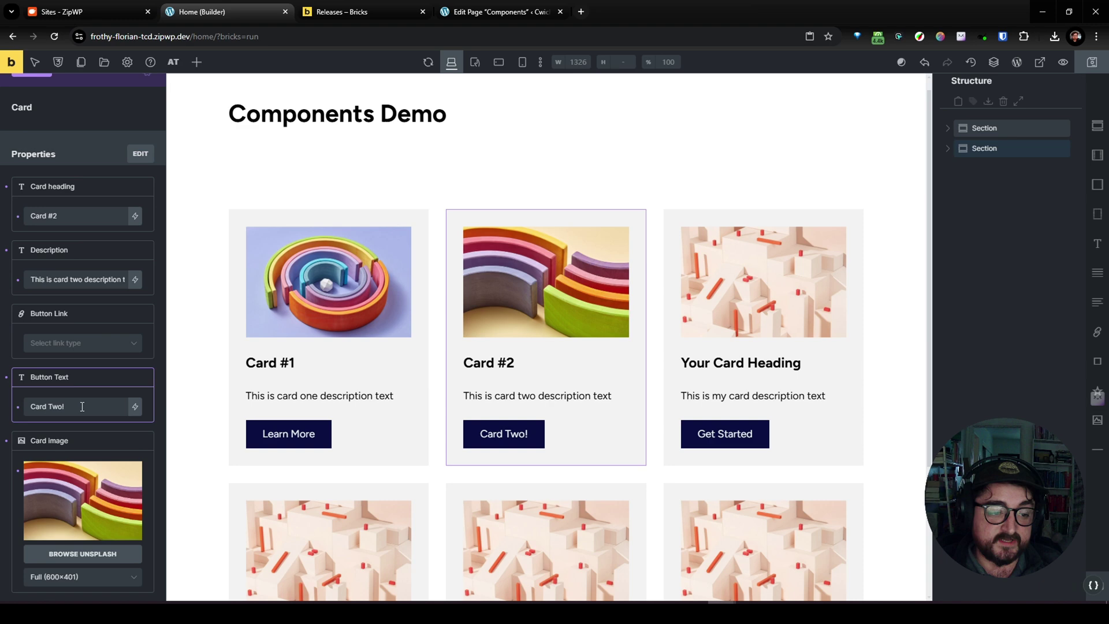
left_click(135, 406)
left_click(87, 404)
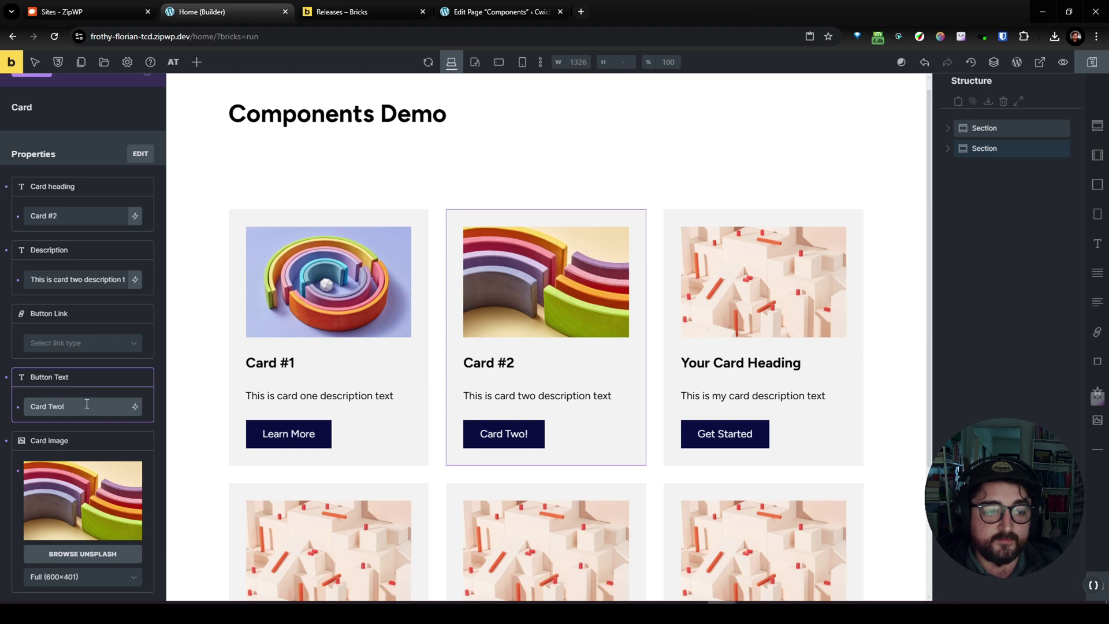
scroll(86, 404, "up", 1)
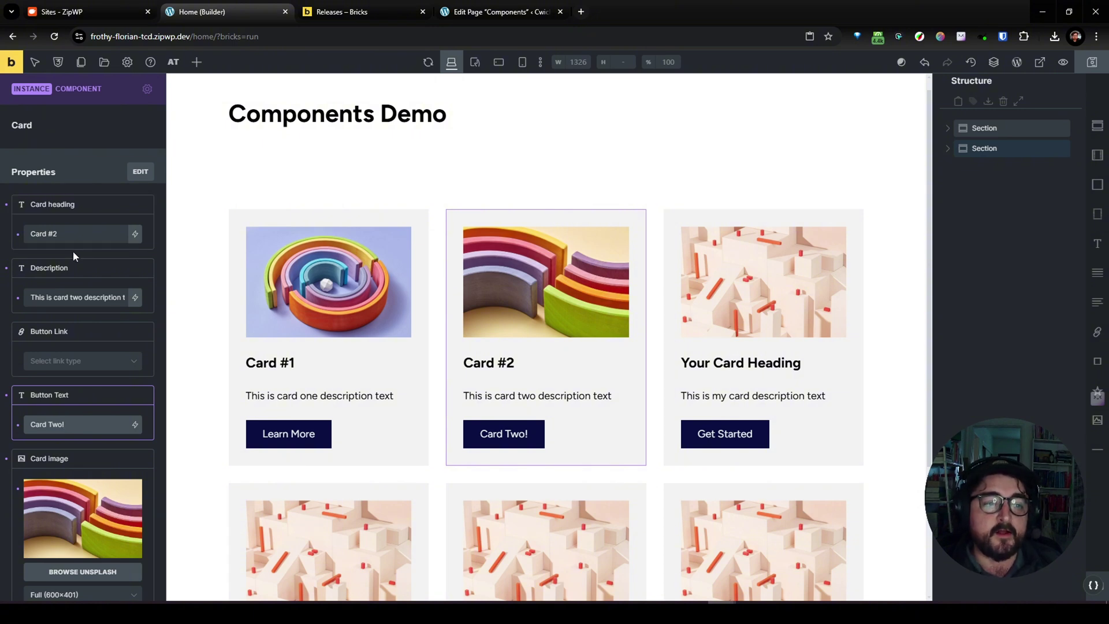
- In Cwicly, add a style variation named 'Centered' to the card-test component
left_click(498, 11)
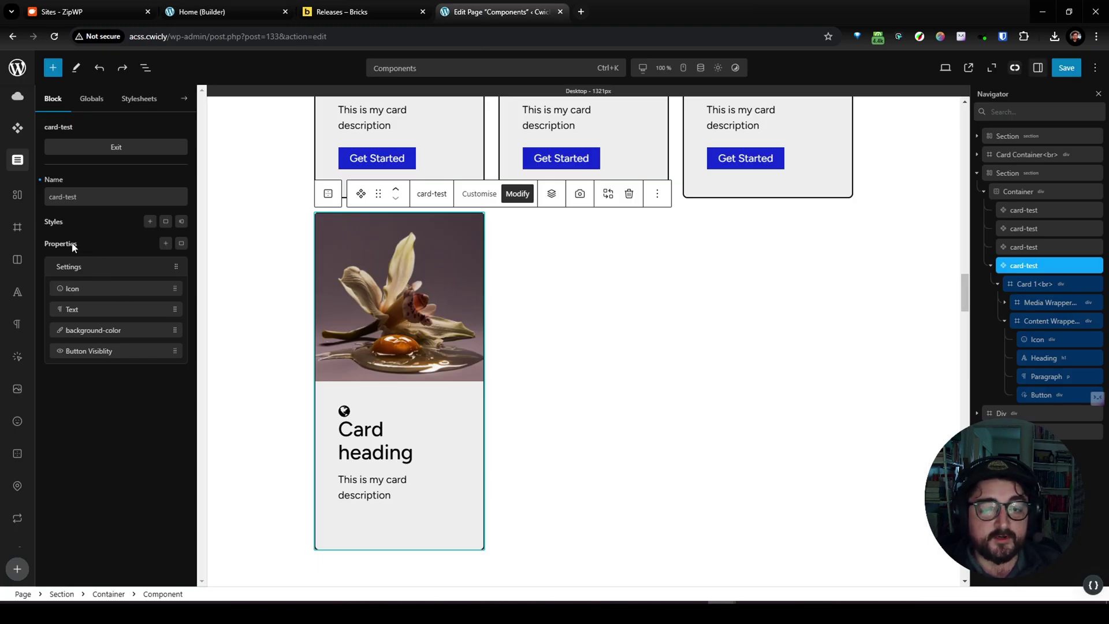
left_click(150, 222)
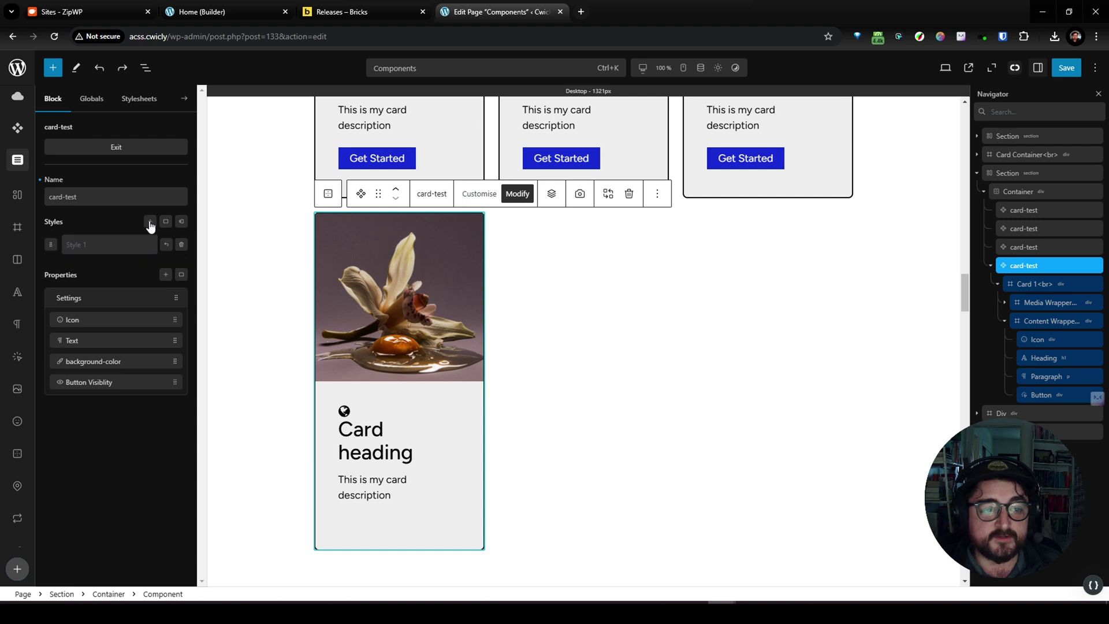
left_click(106, 244)
type("Centered")
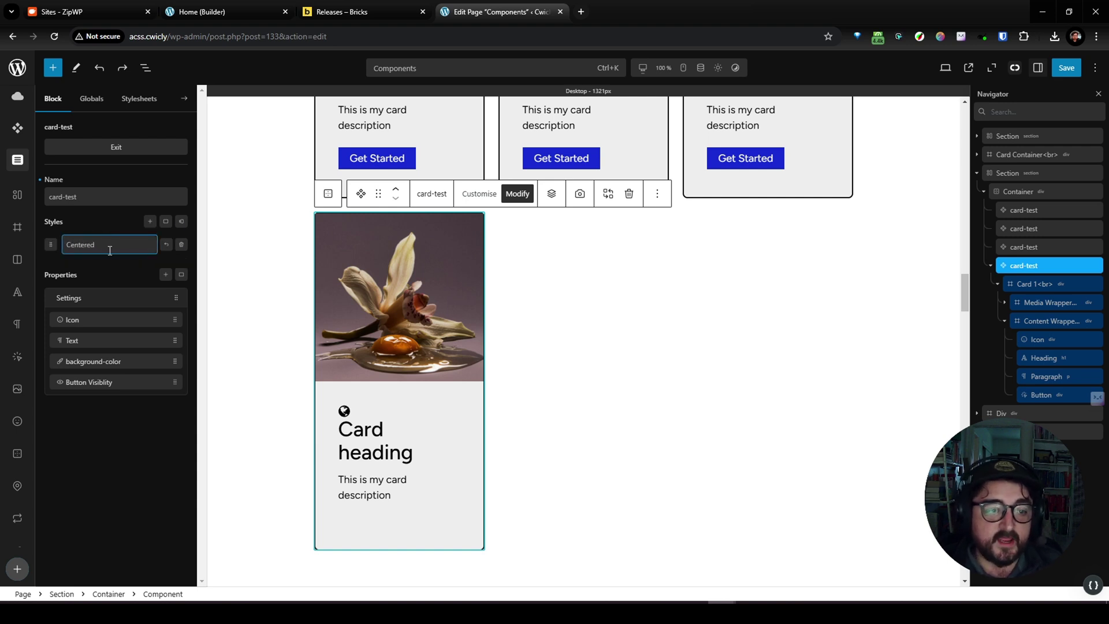
key("Return")
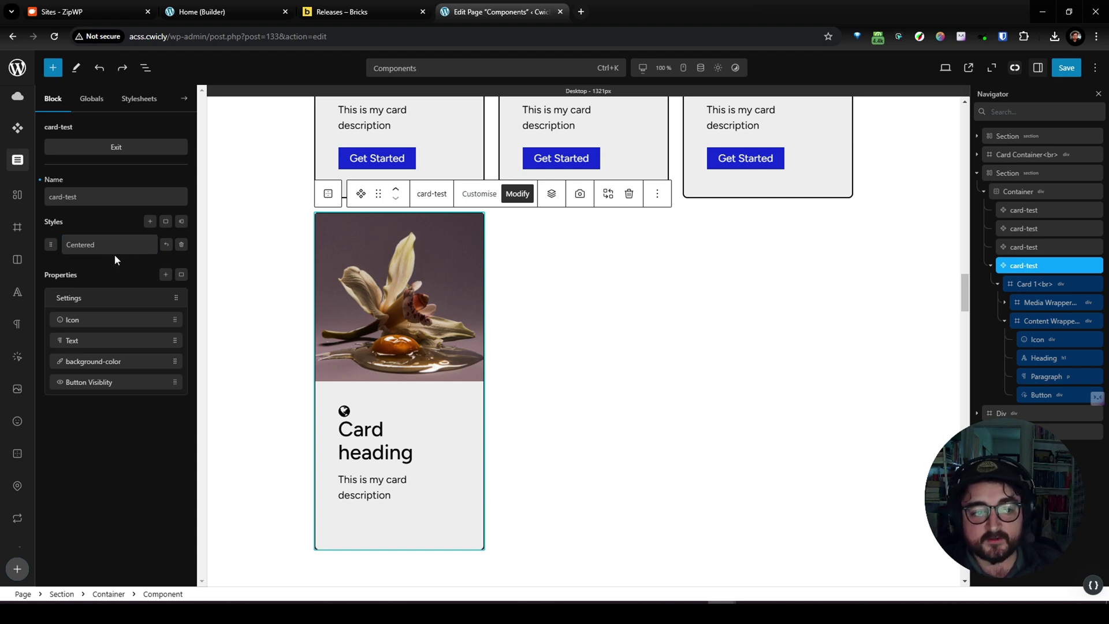
- Reopen the component from the fourth card and add a second style named 'Style 2'
left_click(1024, 246)
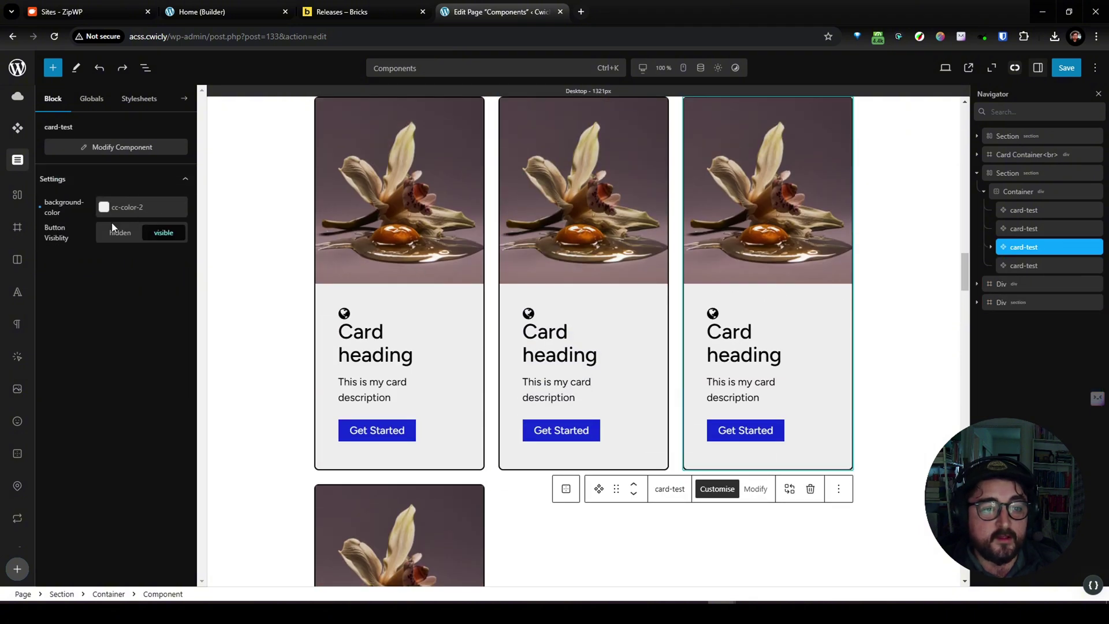
left_click(1017, 266)
left_click(117, 148)
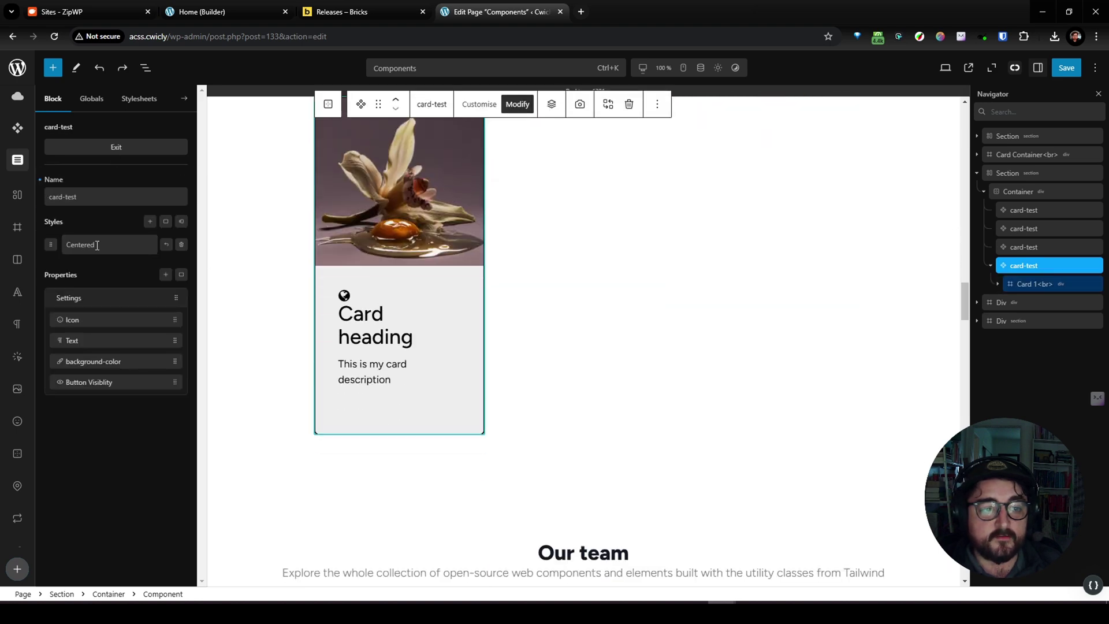
left_click(149, 222)
left_click(103, 275)
type("S")
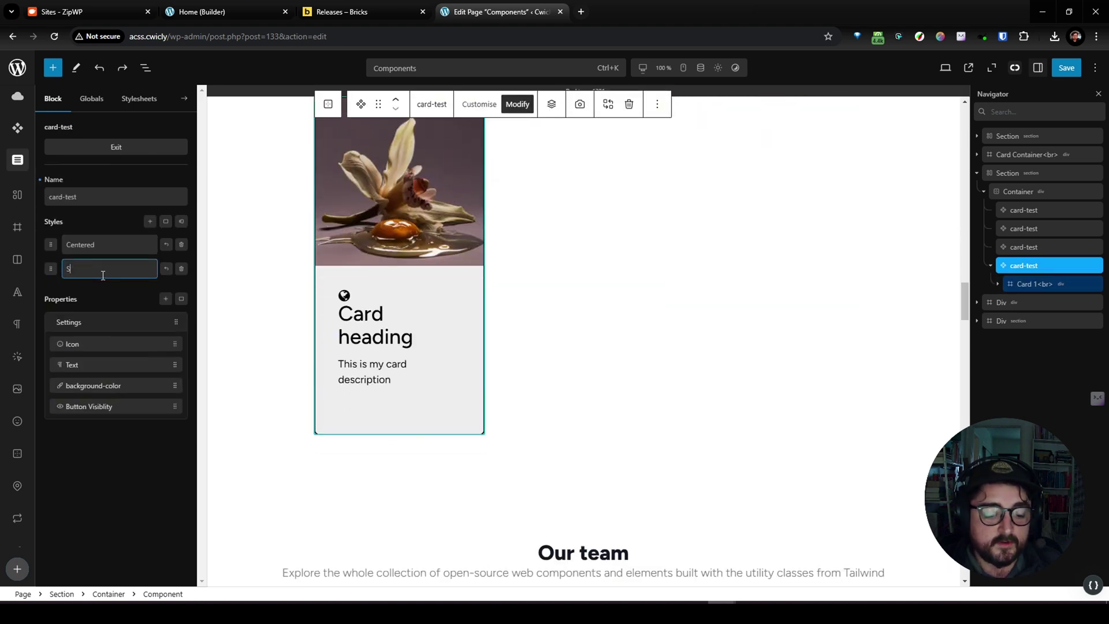
type("tyle 2")
key("Return")
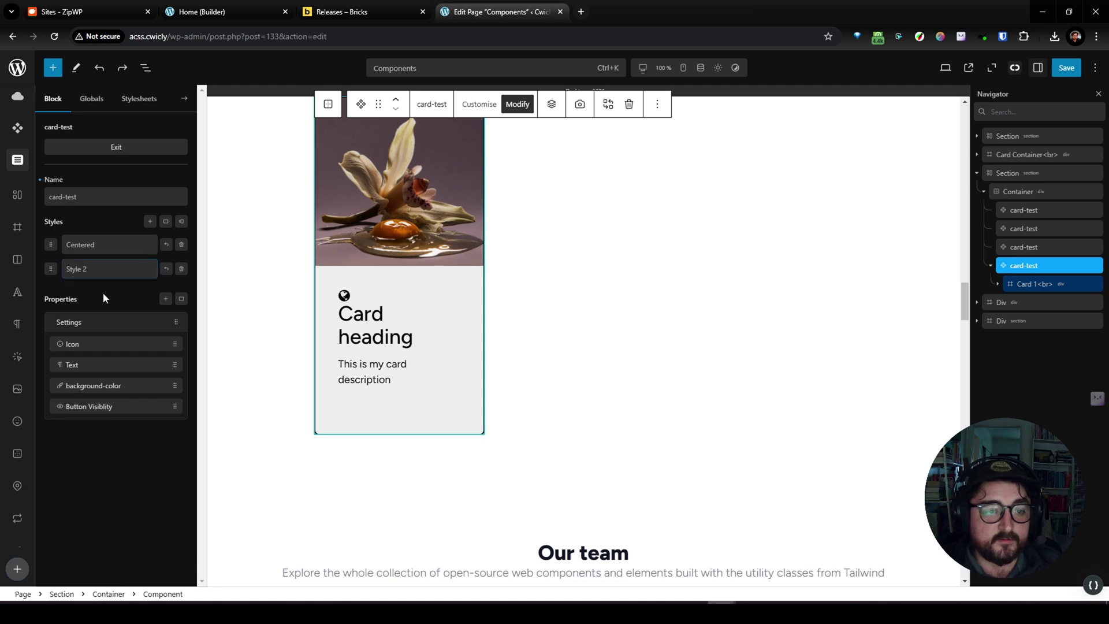
- Apply Style 2 to the third card-test instance, then revert it to Centered
left_click(1024, 243)
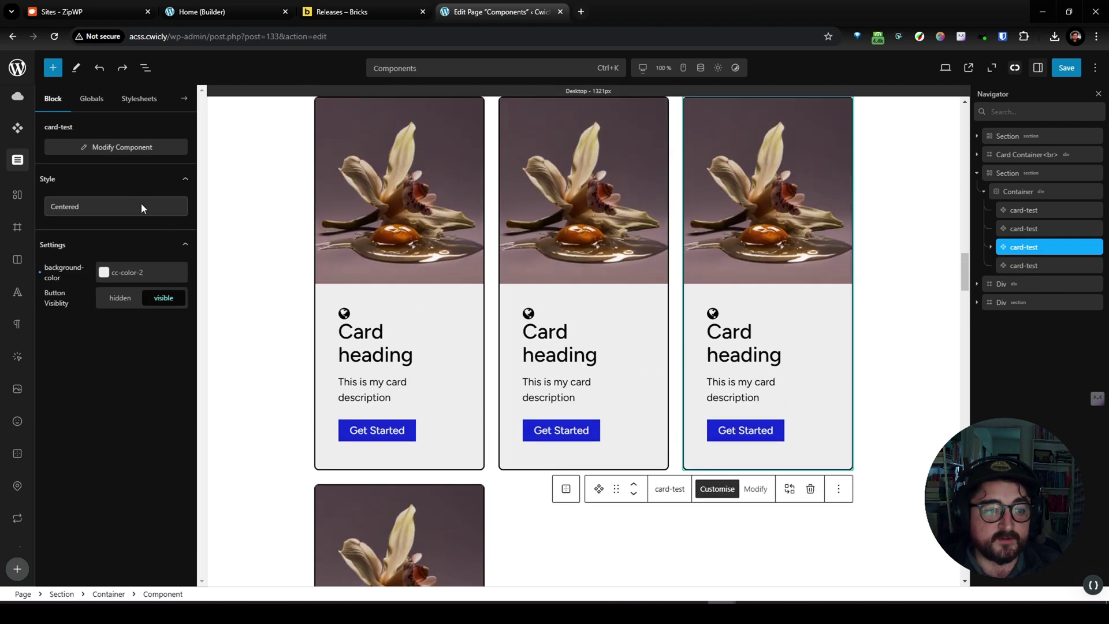
left_click(98, 204)
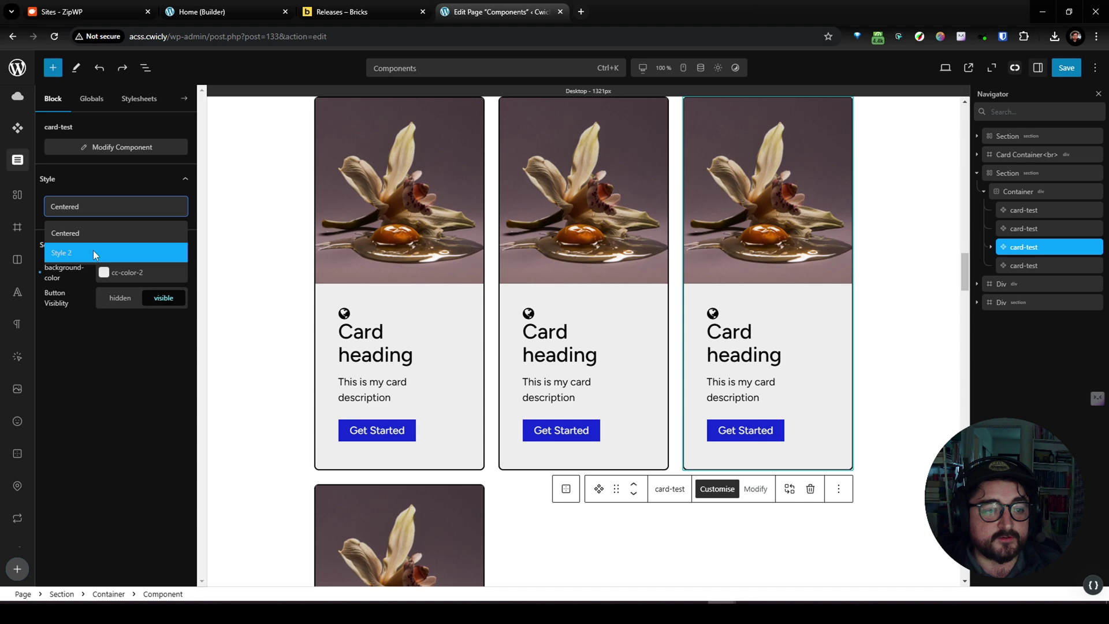
left_click(94, 253)
left_click(91, 207)
left_click(81, 233)
left_click(100, 185)
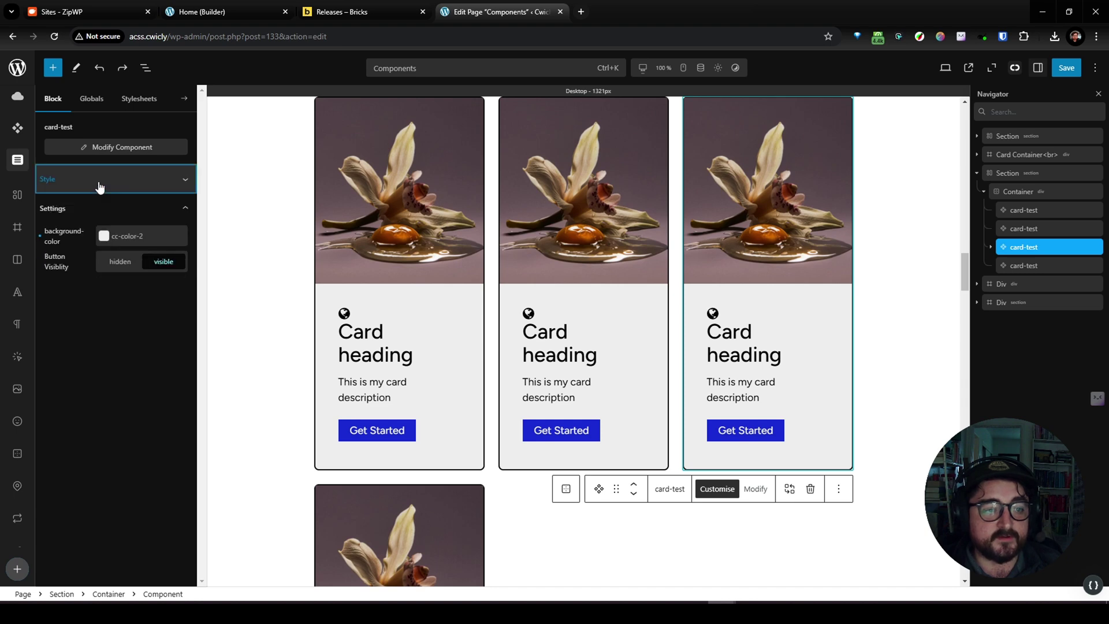
left_click(99, 185)
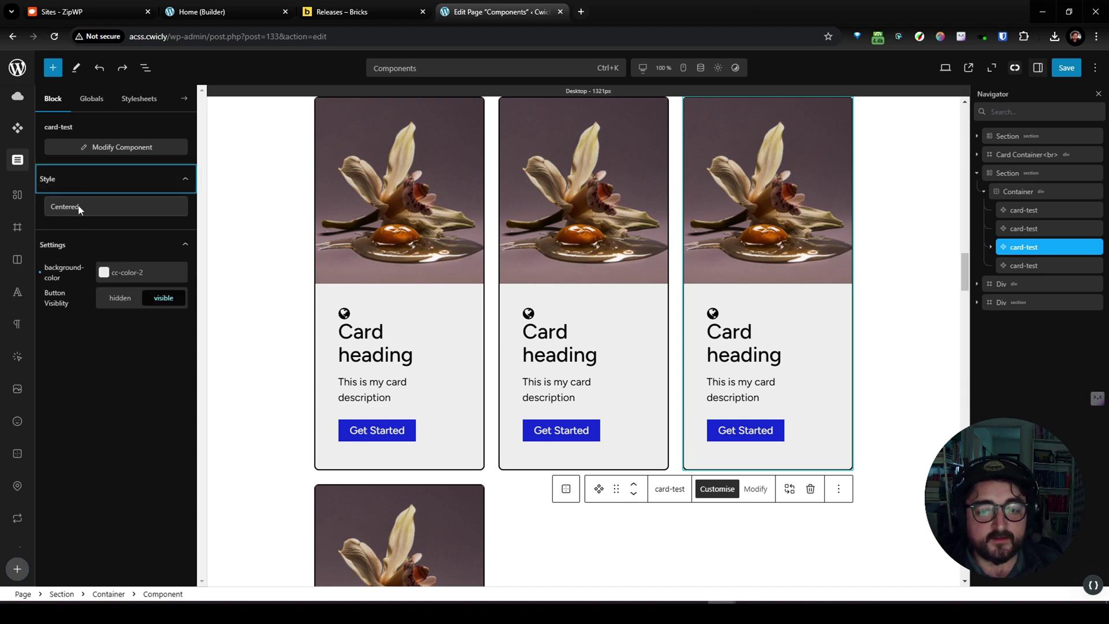
scroll(346, 377, "down", 5)
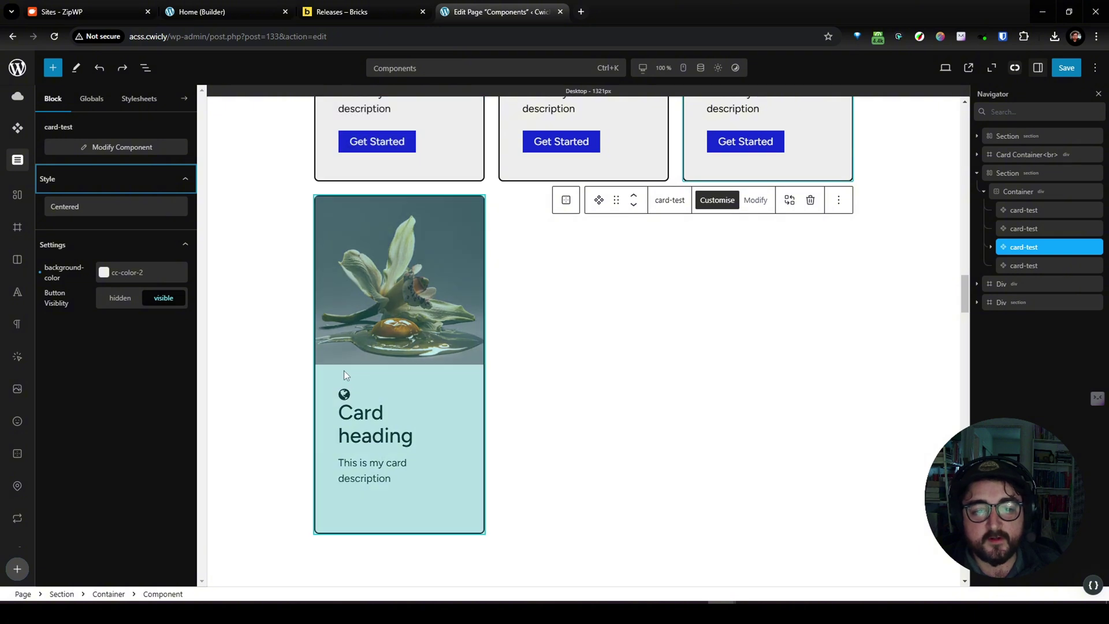